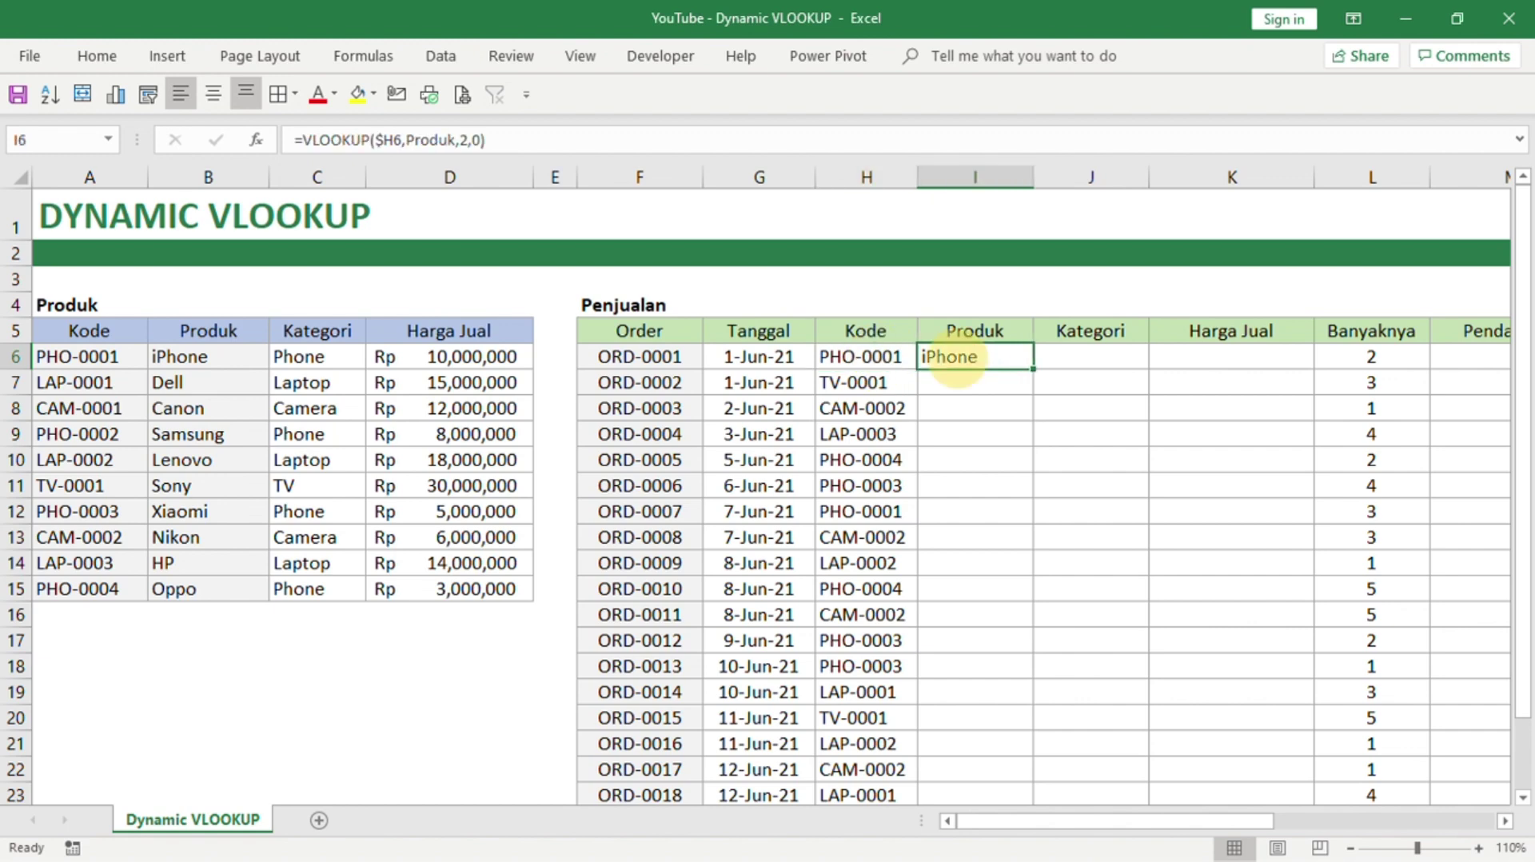
Fill the VLOOKUP formula in I6 down the Produk column and across into Kategori cell J6.
double_click(1033, 368)
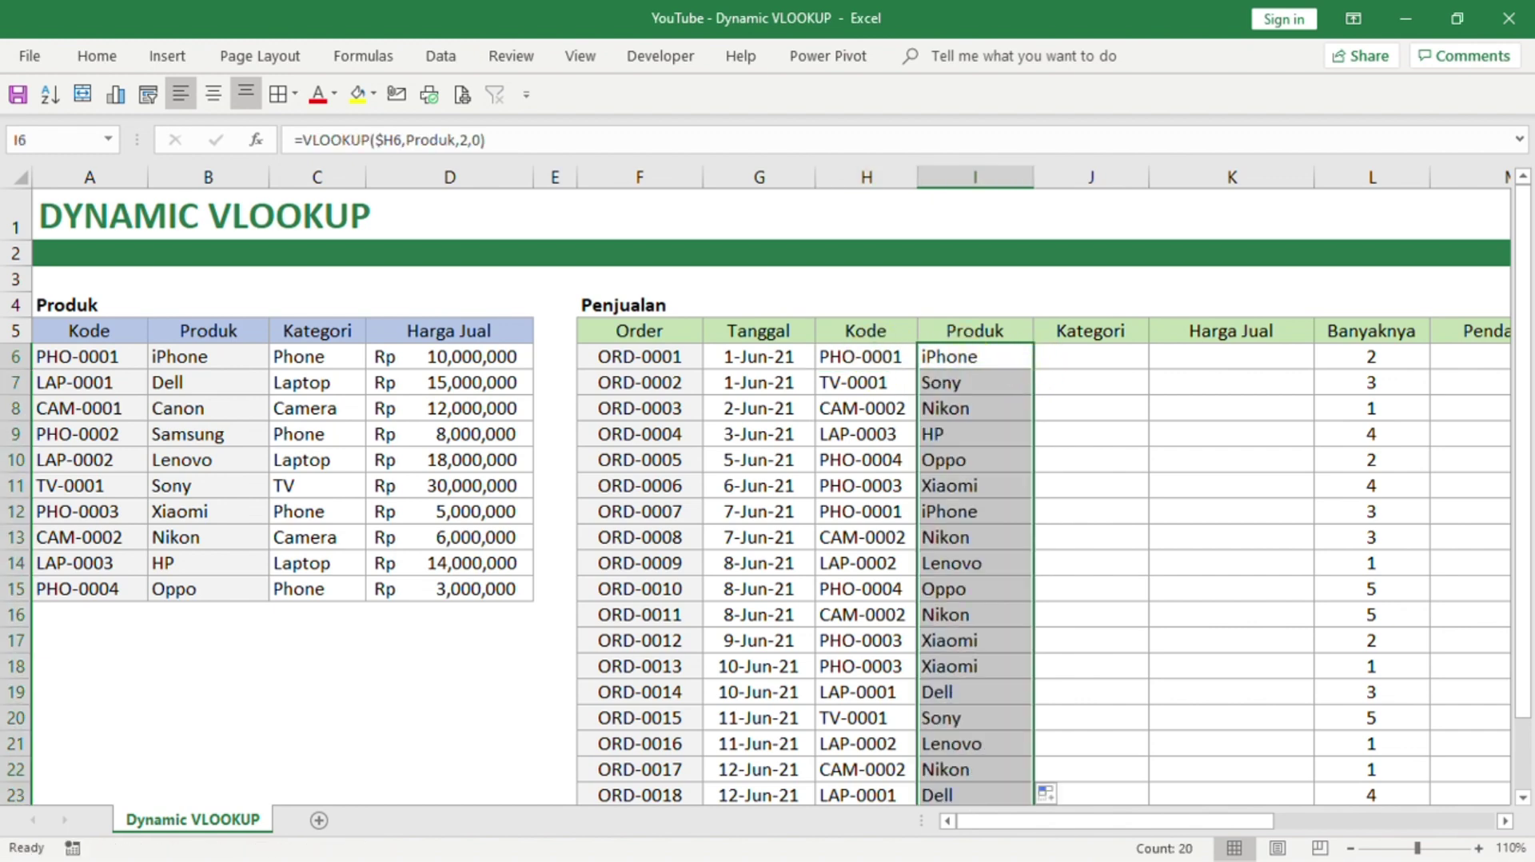
left_click(976, 356)
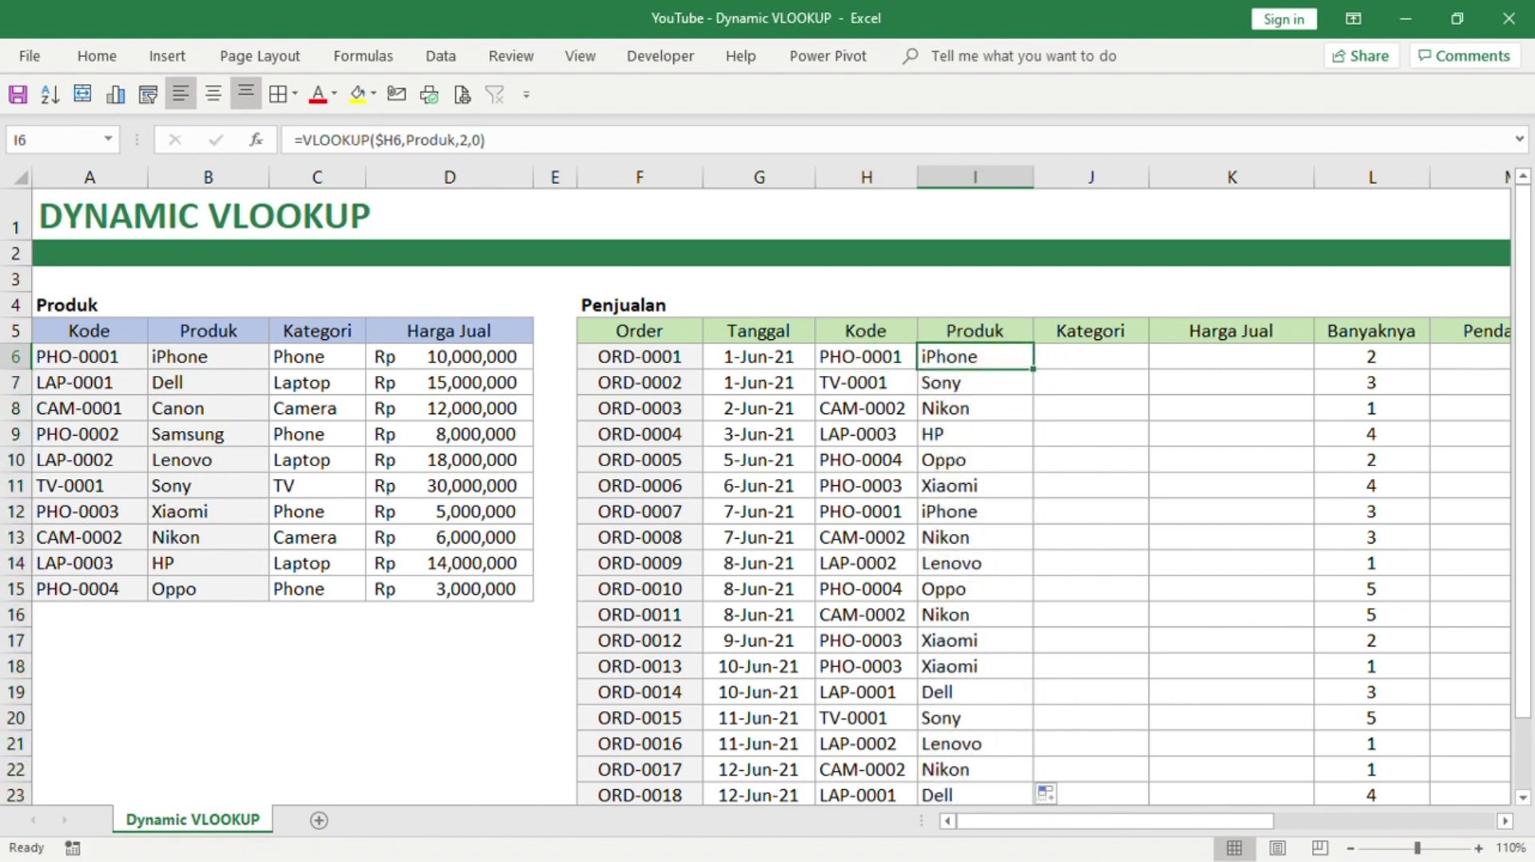
left_click_drag(1033, 368, 1087, 366)
left_click(1068, 356)
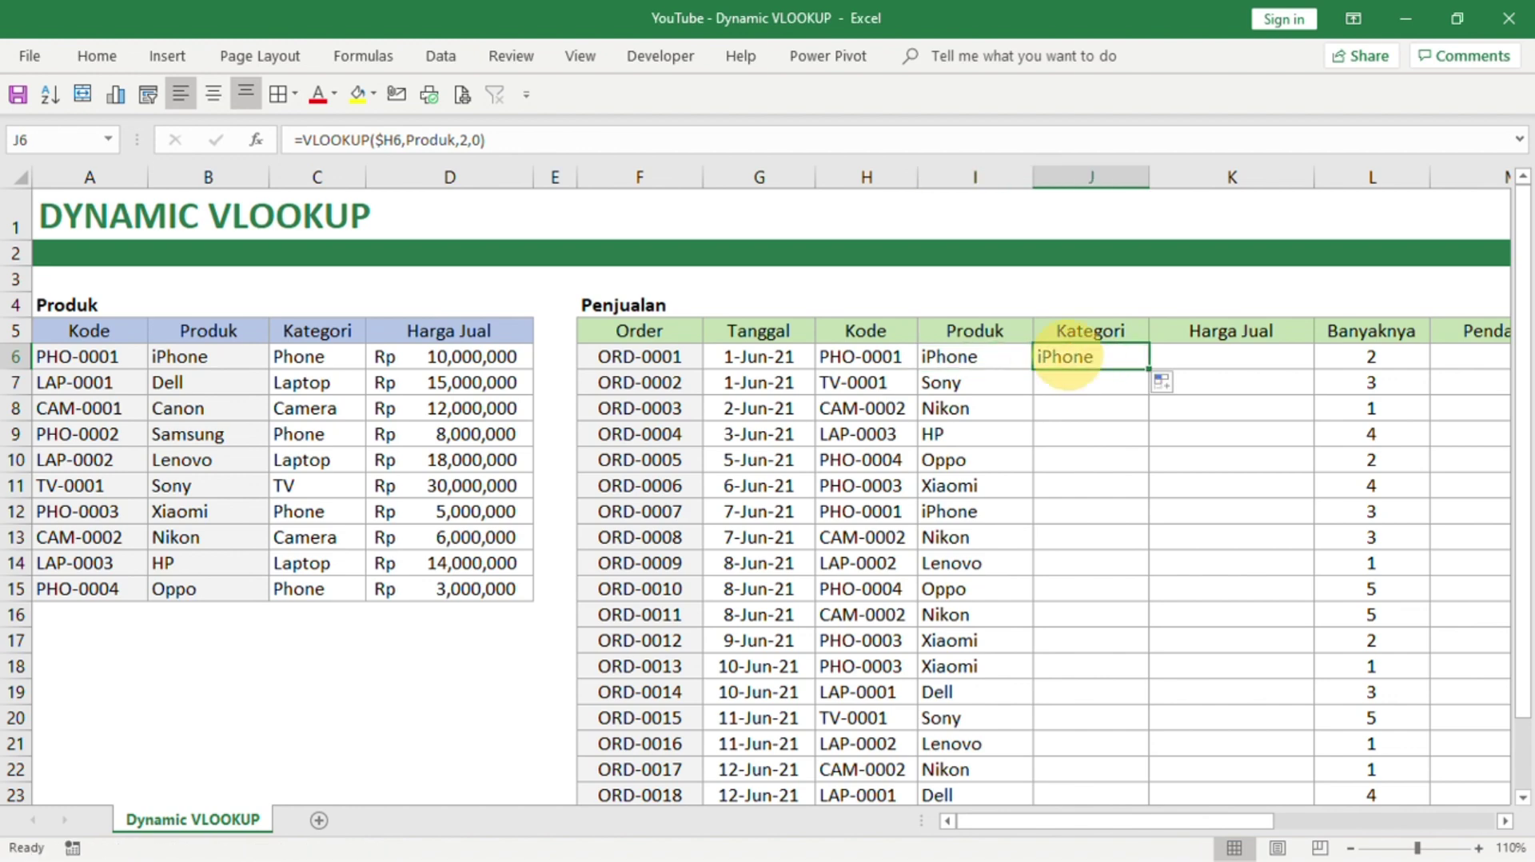
Inspect the column index argument of the VLOOKUP formula in J6.
left_click(461, 140)
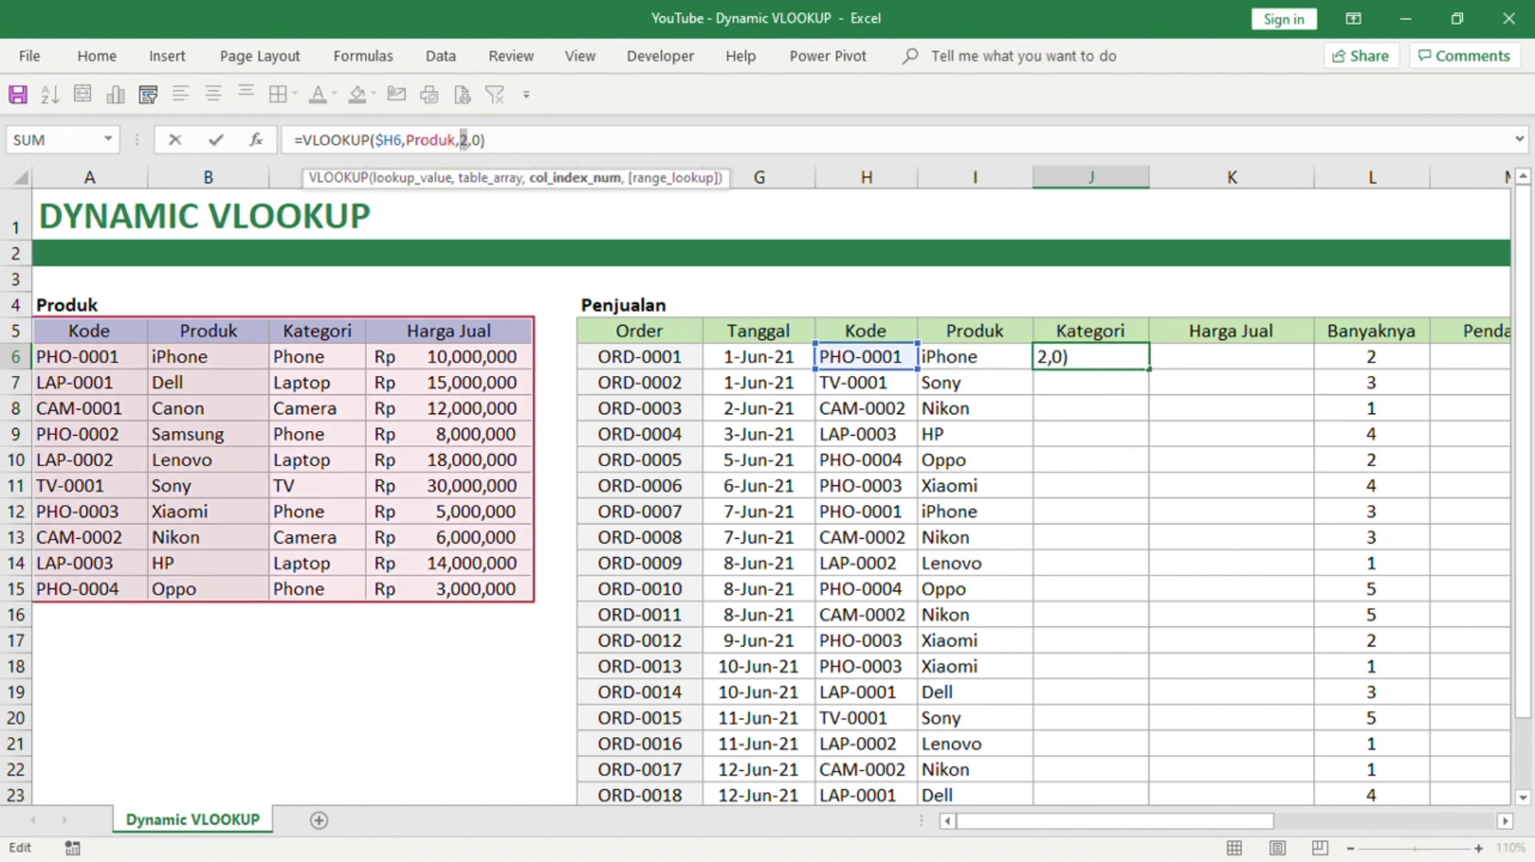
key("Escape")
Examine the lookup value reference in the VLOOKUP formula of Produk cell I6.
left_click(993, 357)
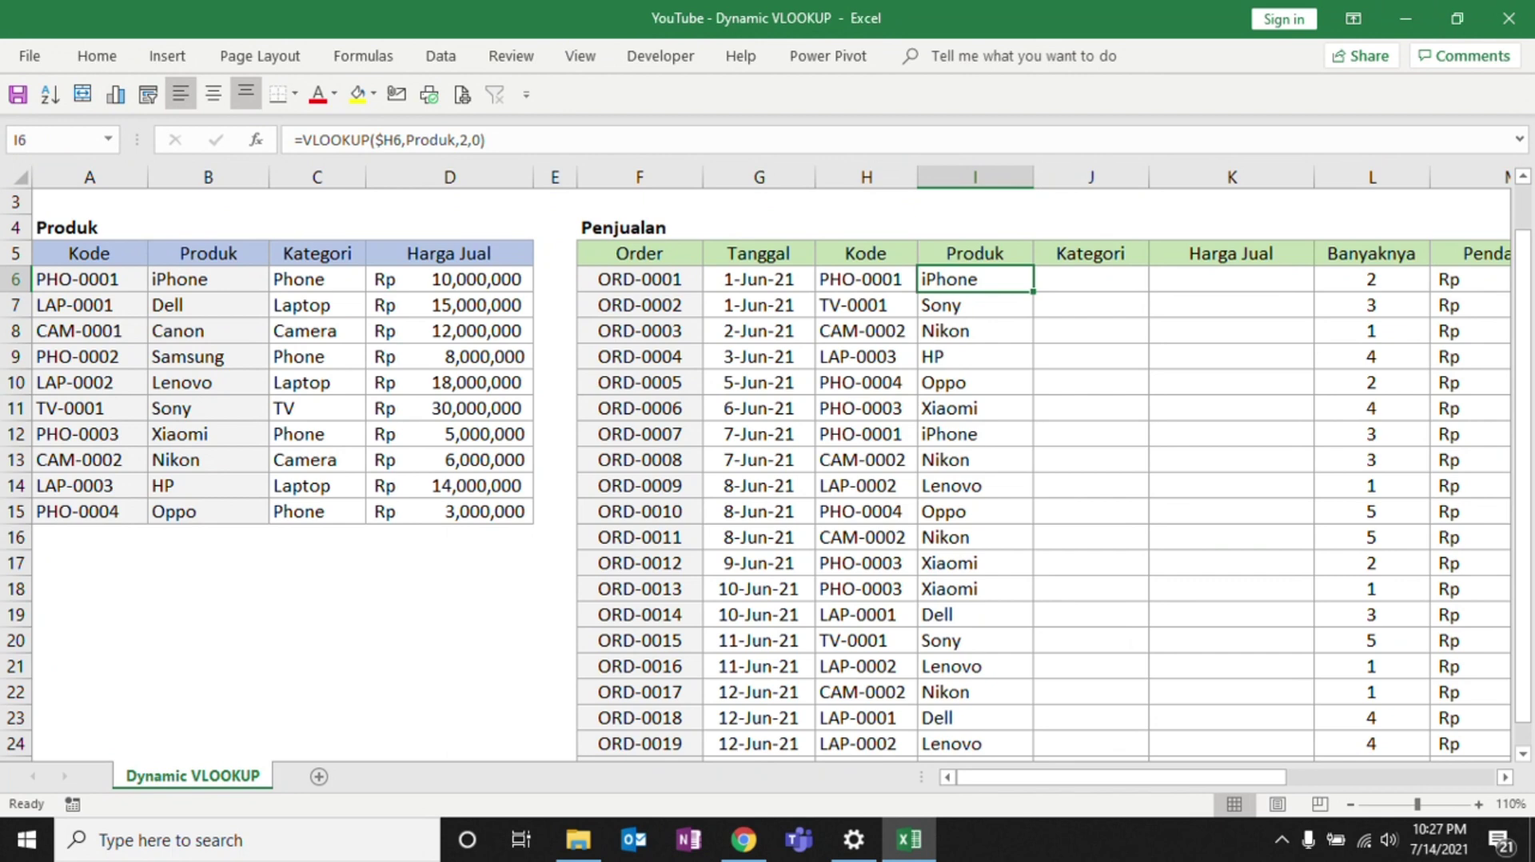
key("F2")
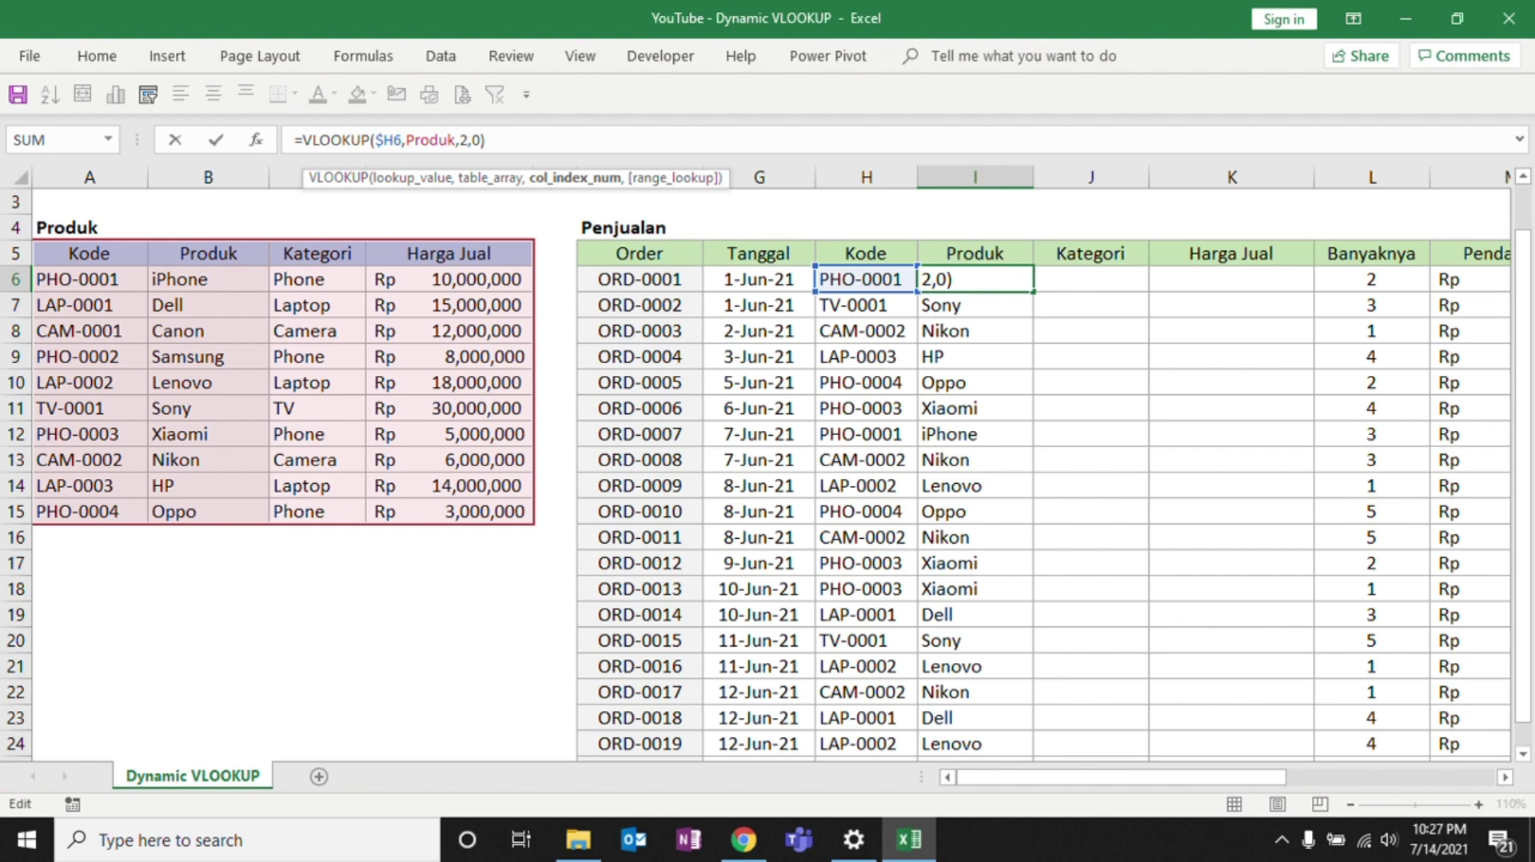
left_click(393, 140)
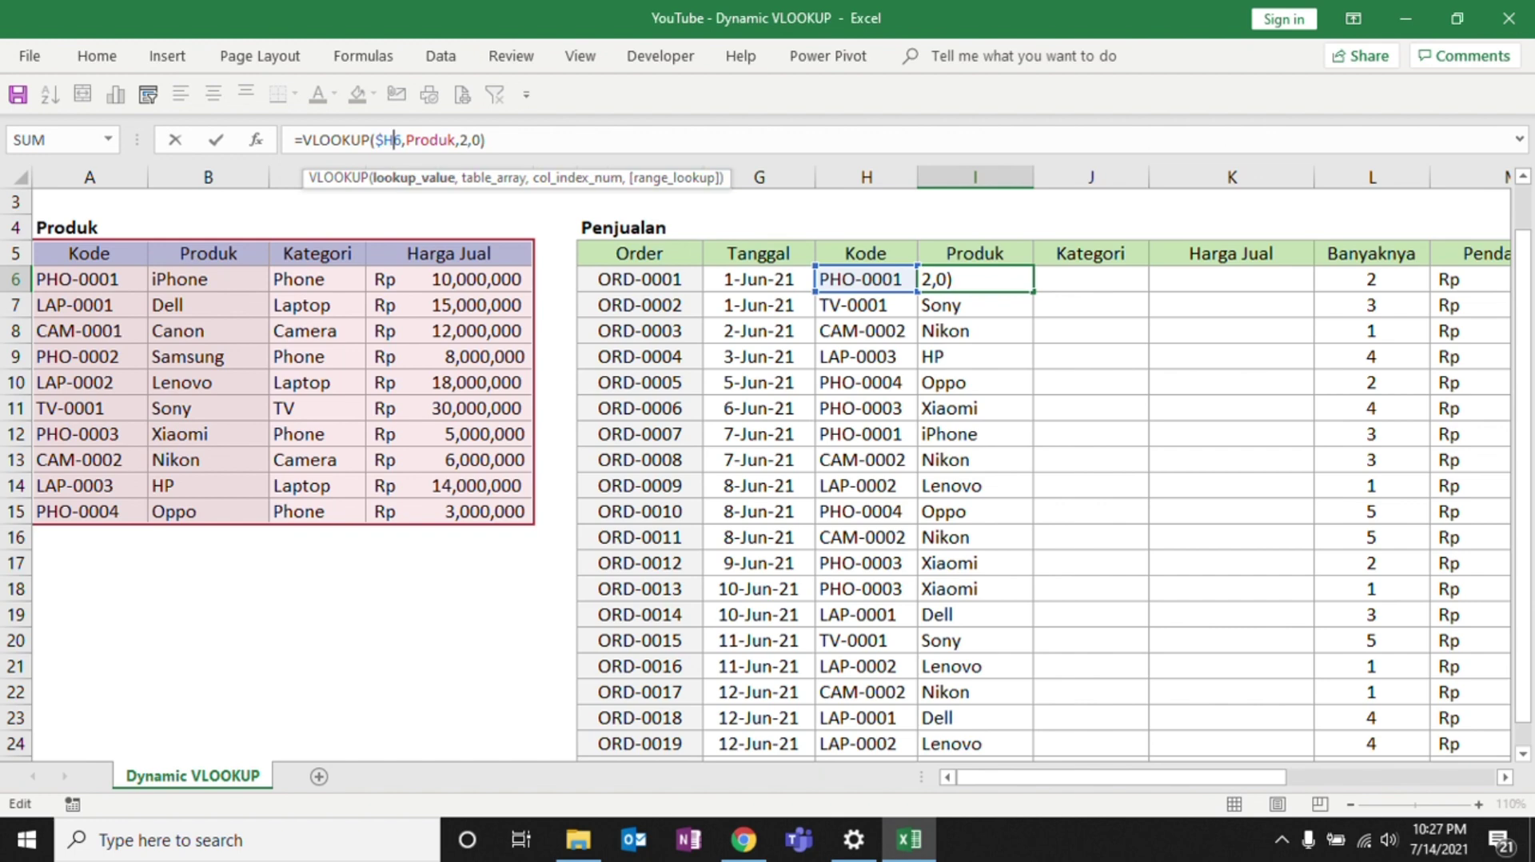
left_click(381, 139)
key("Right")
key("Right")
key("shift+Left")
key("shift+Left")
key("ctrl+Return")
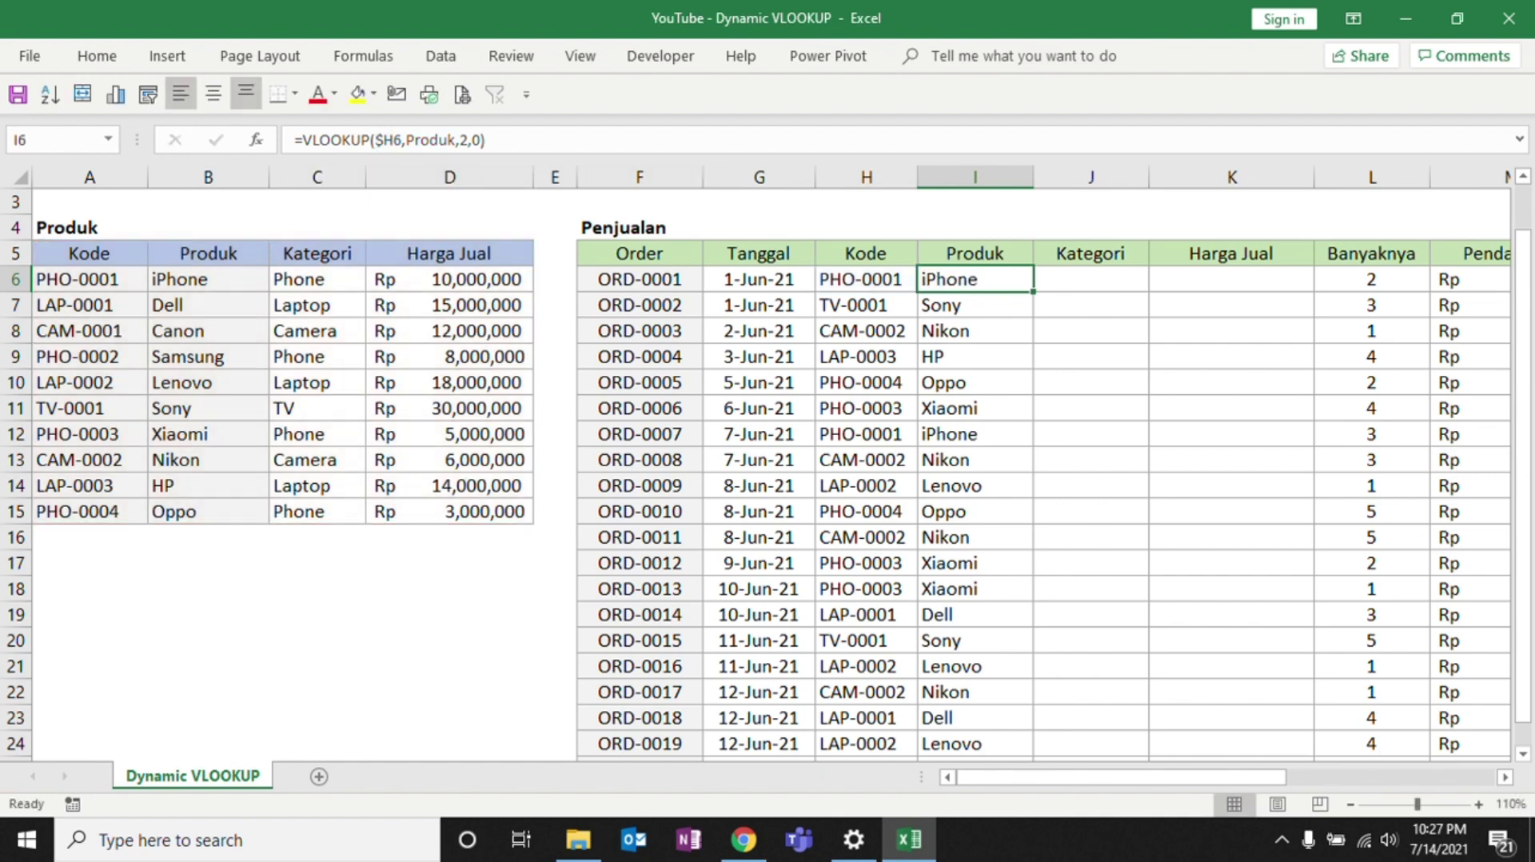
Copy the VLOOKUP formula from I6 into Kategori cell J6 and check its lookup value reference.
key("ctrl+c")
key("shift+Right")
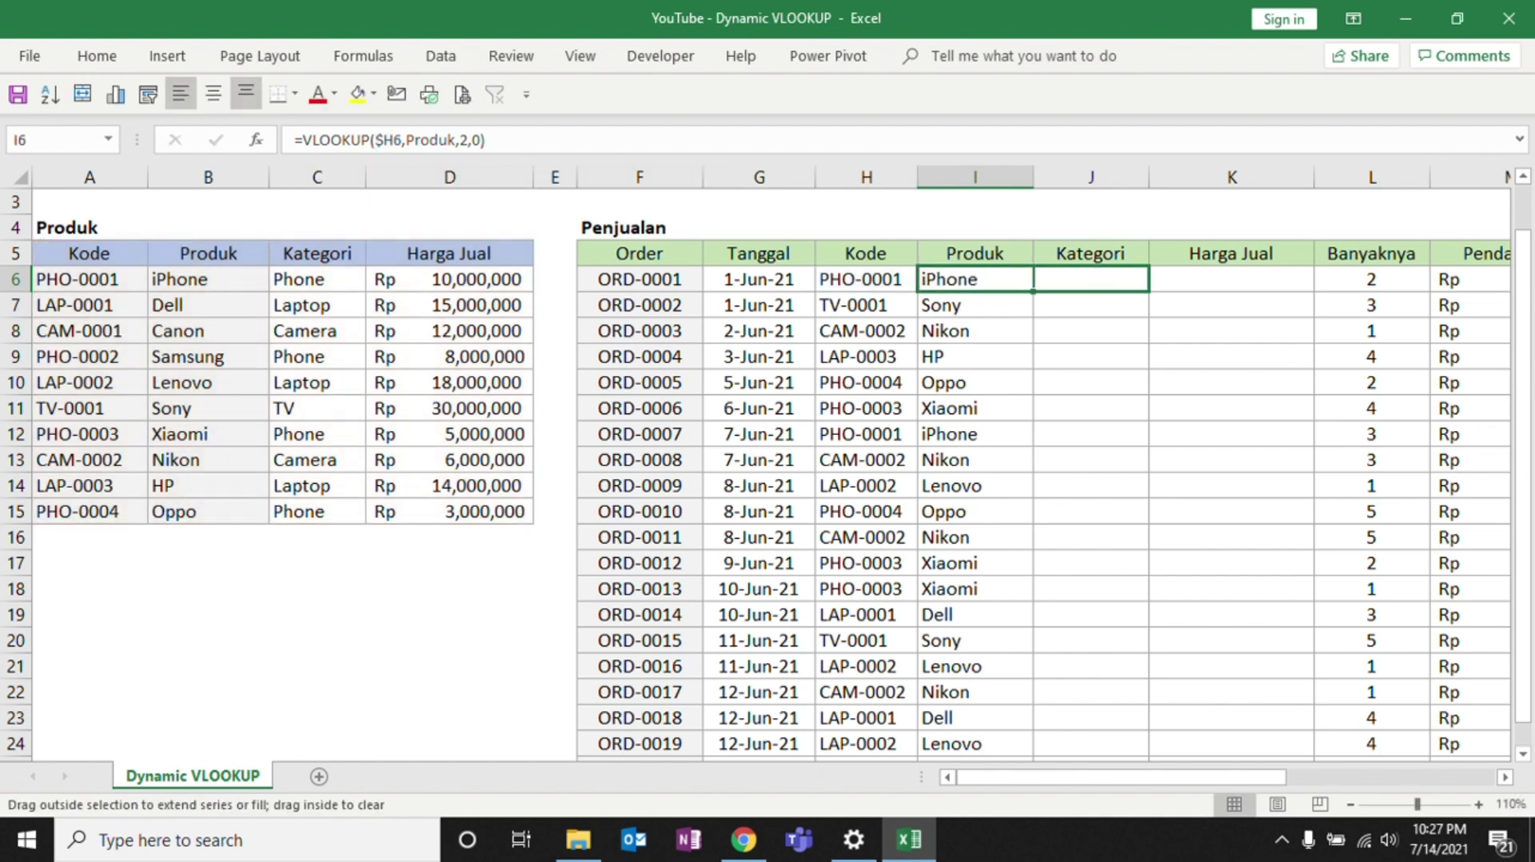
key("ctrl+v")
left_click(1091, 280)
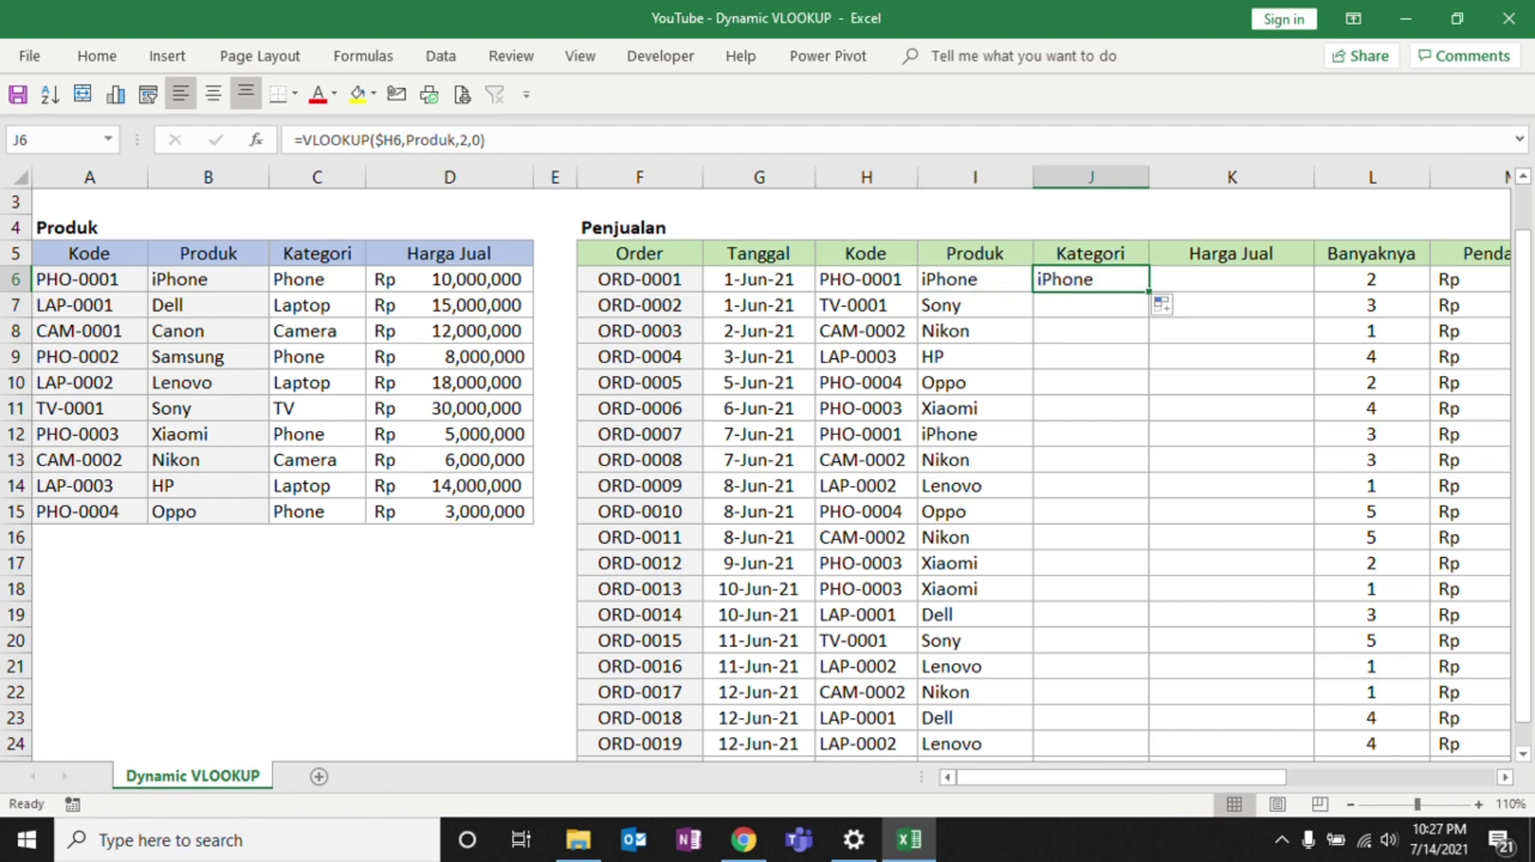
key("F2")
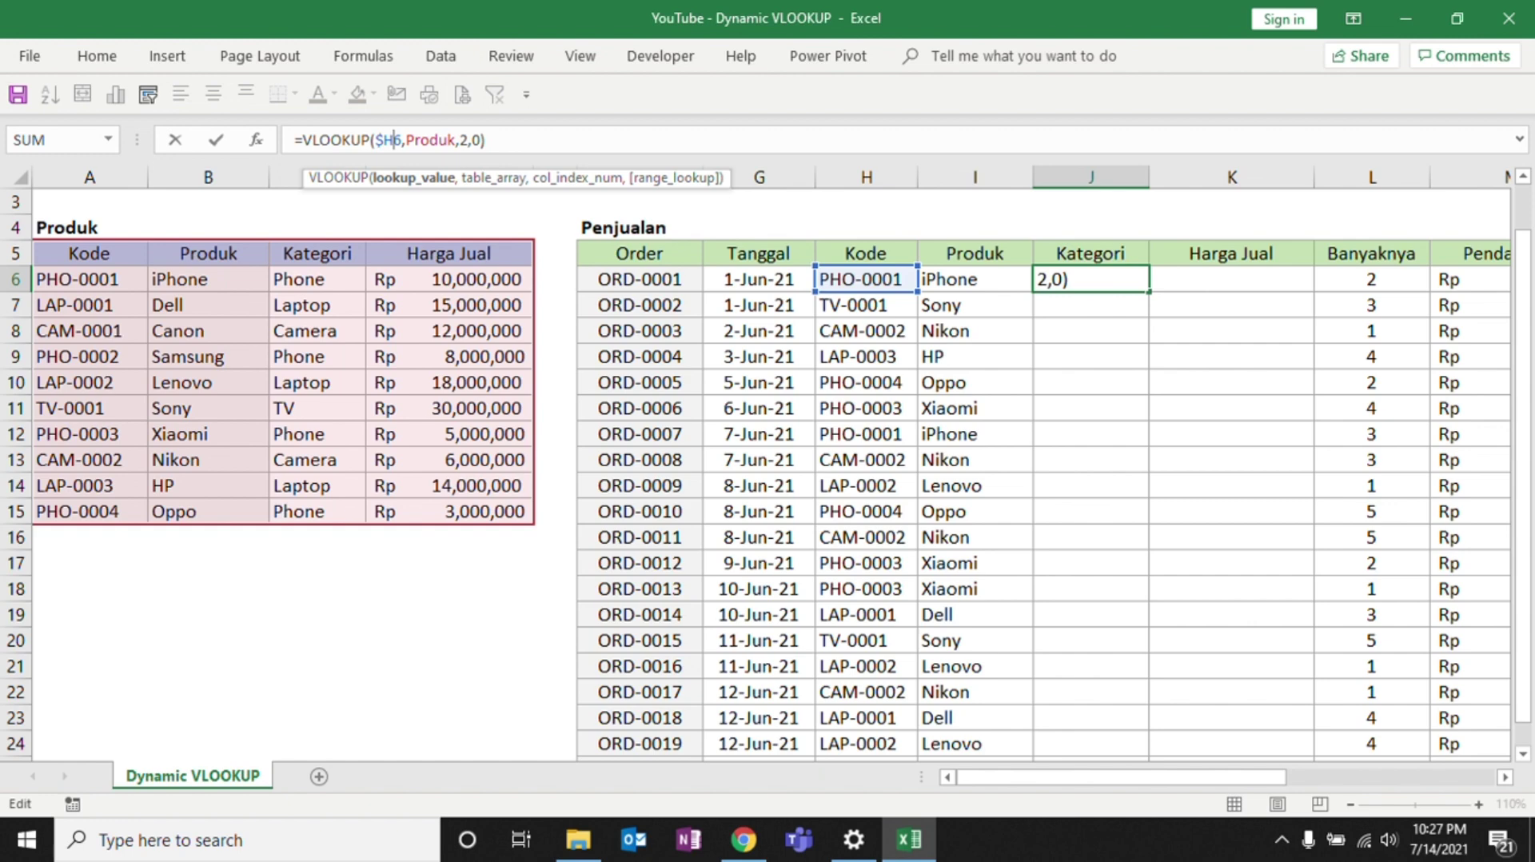
key("ctrl+Return")
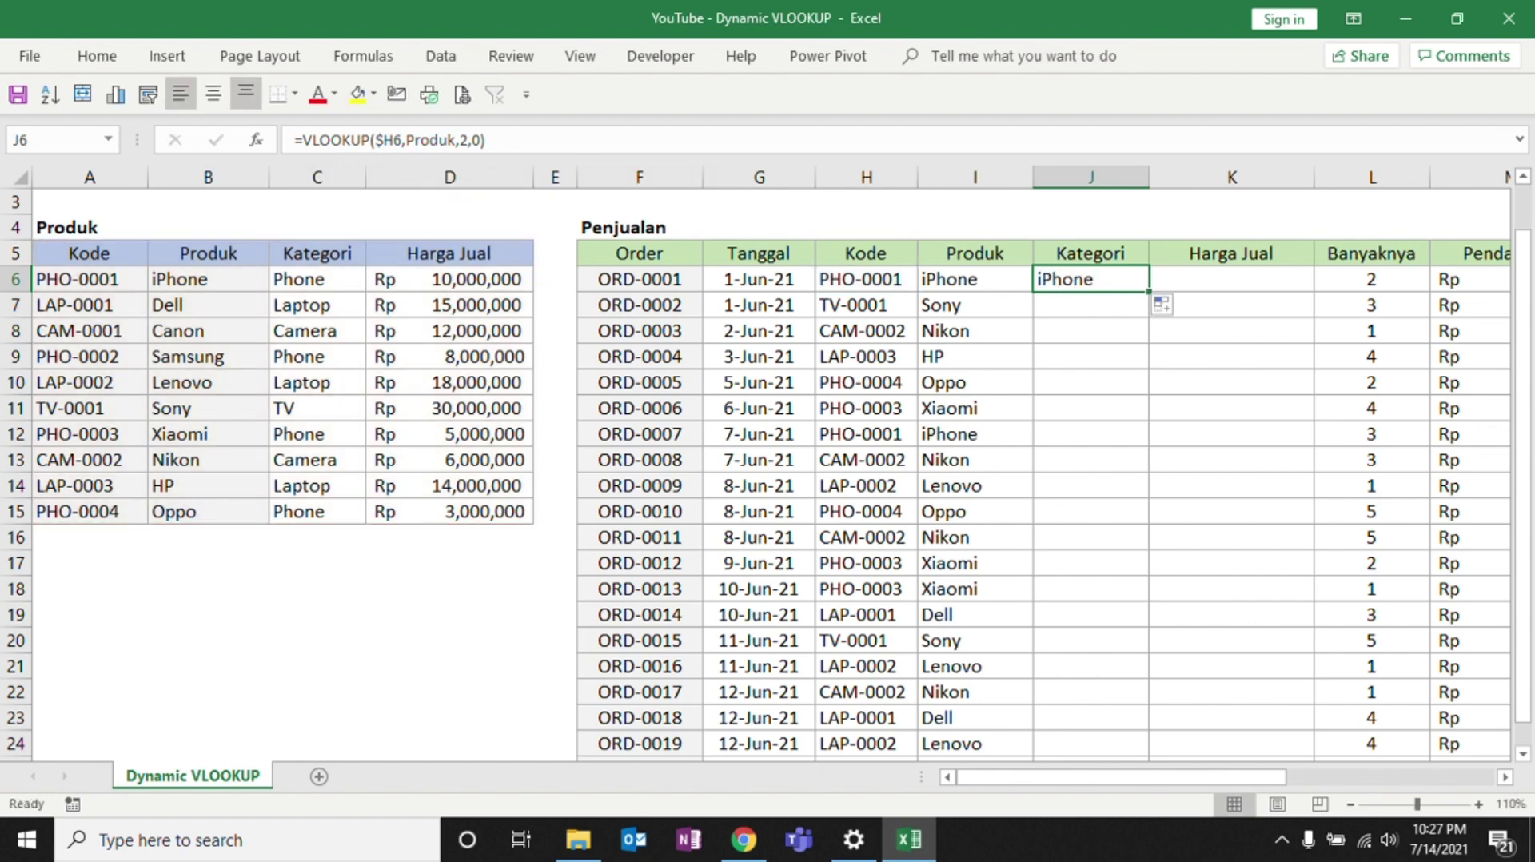
Compare the lookup value references in the VLOOKUP formulas of I7, I6 and J6.
left_click(975, 305)
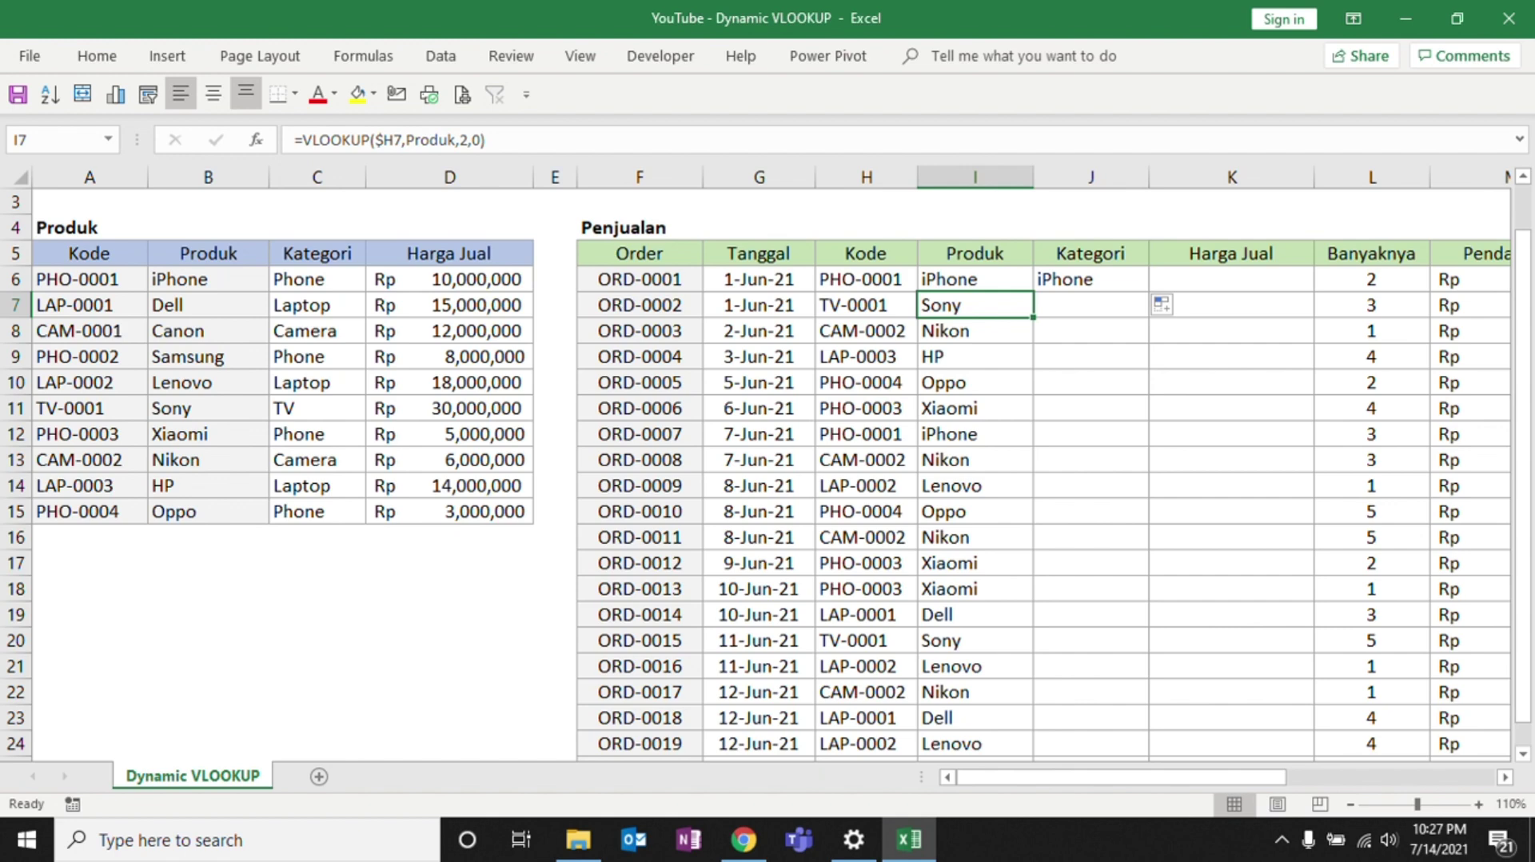
left_click(975, 279)
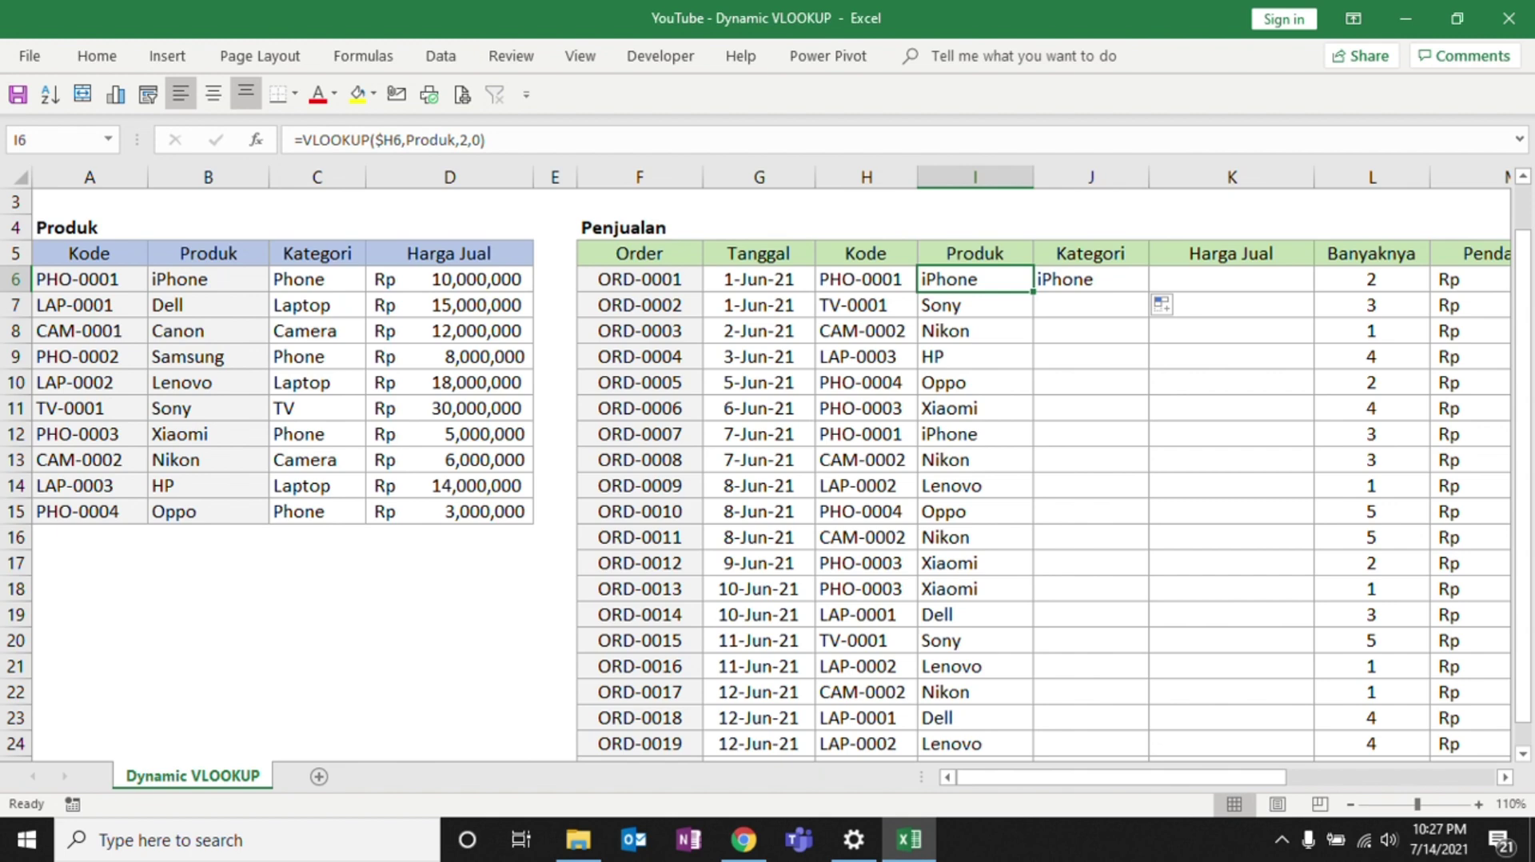
left_click(401, 140)
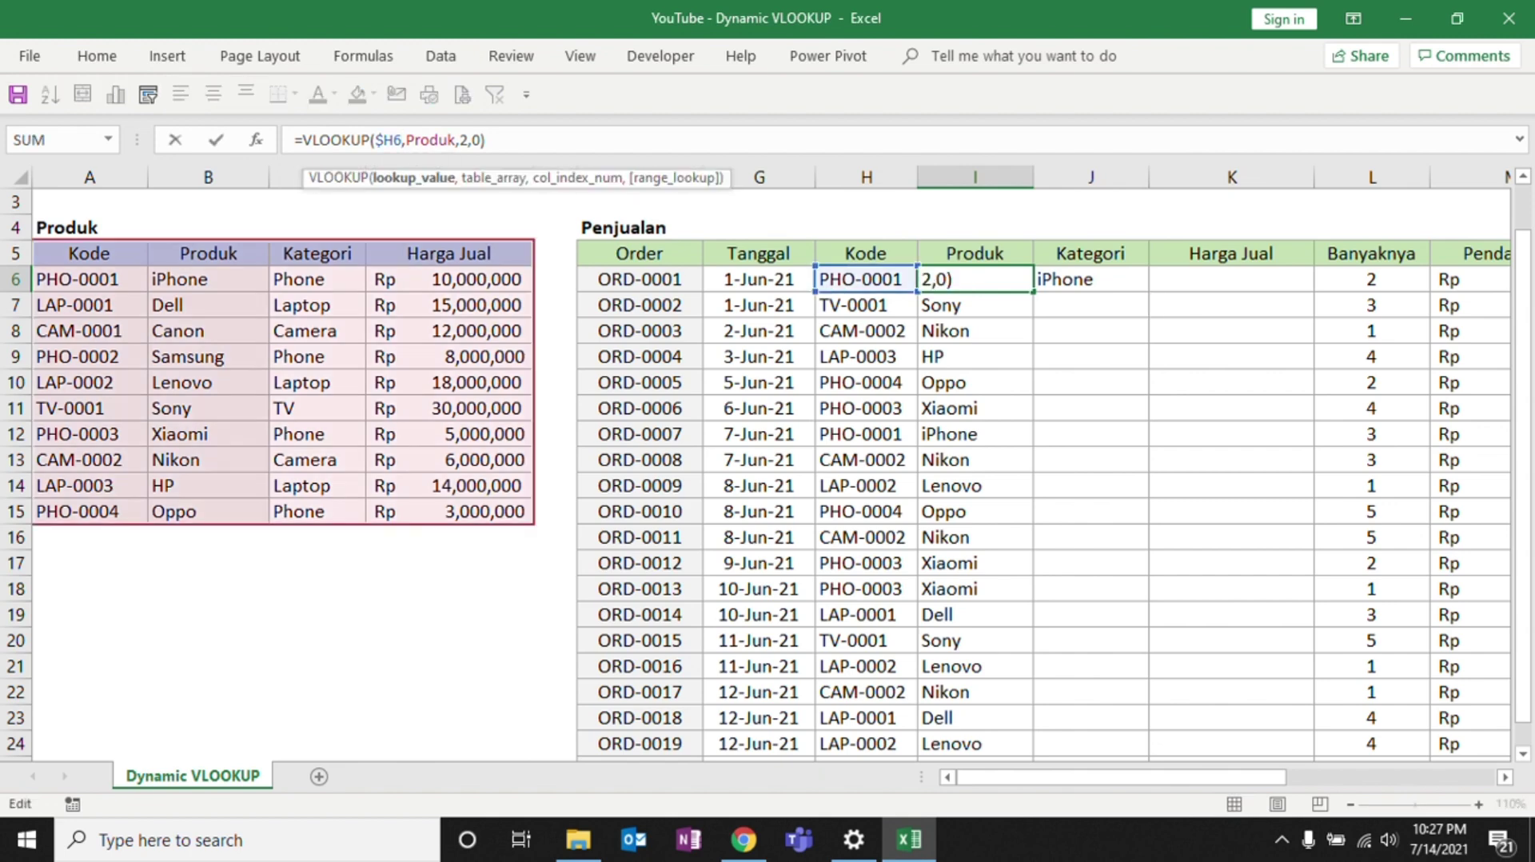
key("Escape")
left_click(1091, 279)
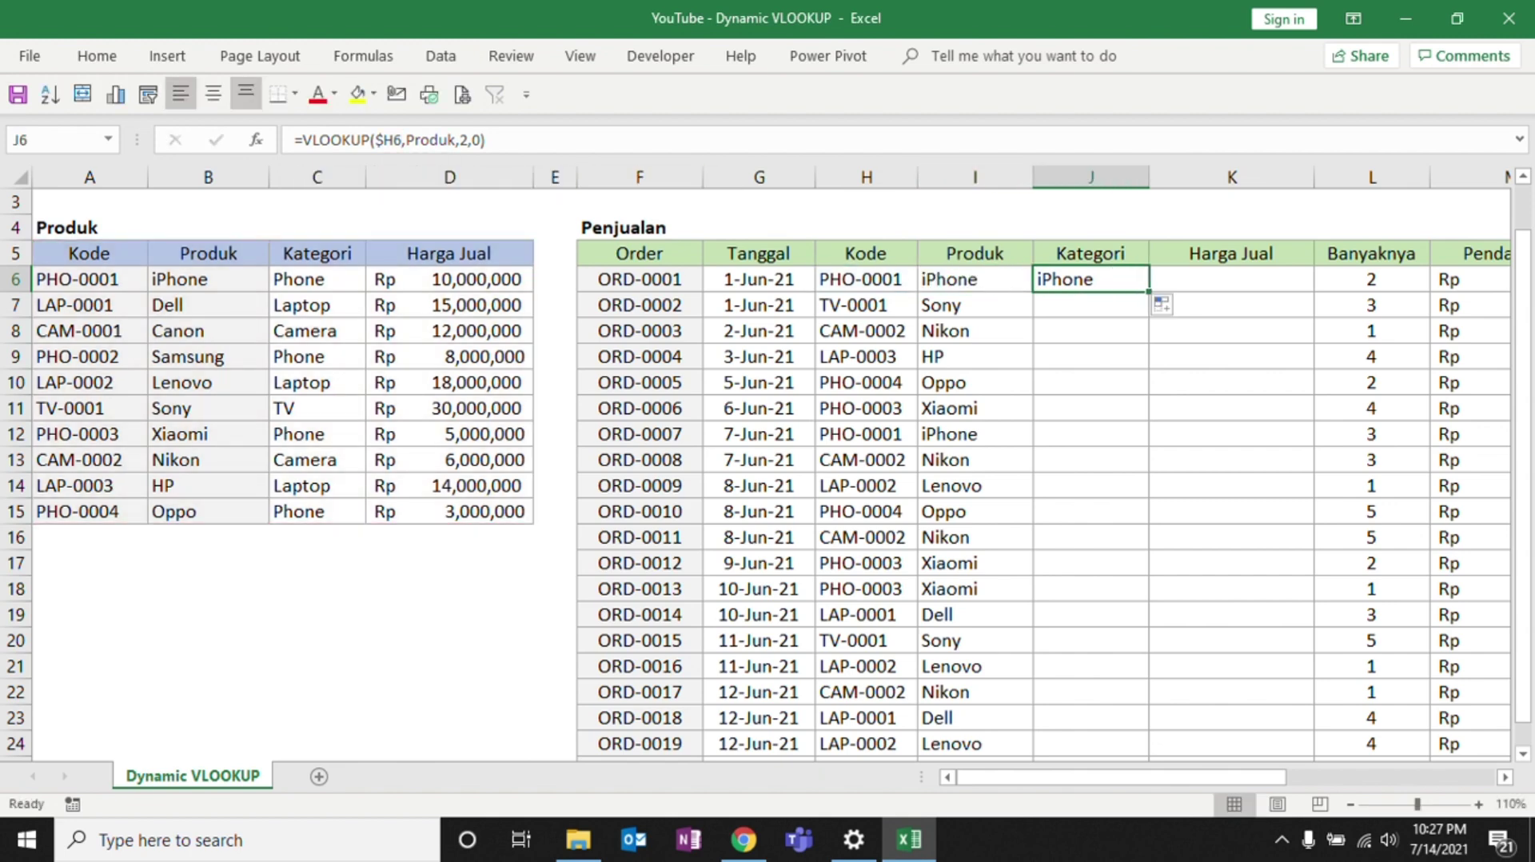
left_click(384, 140)
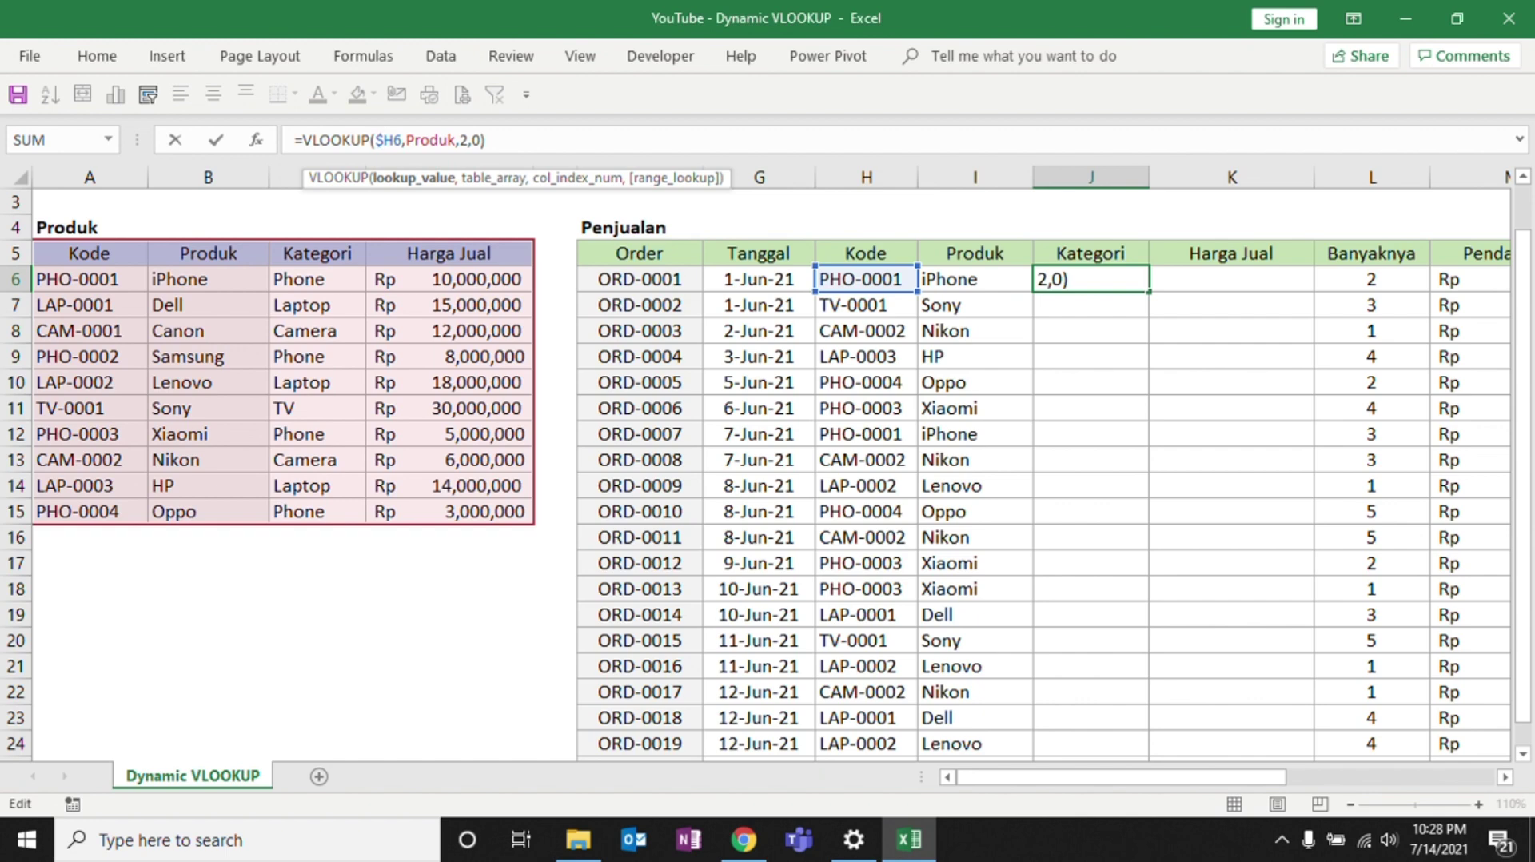
key("Escape")
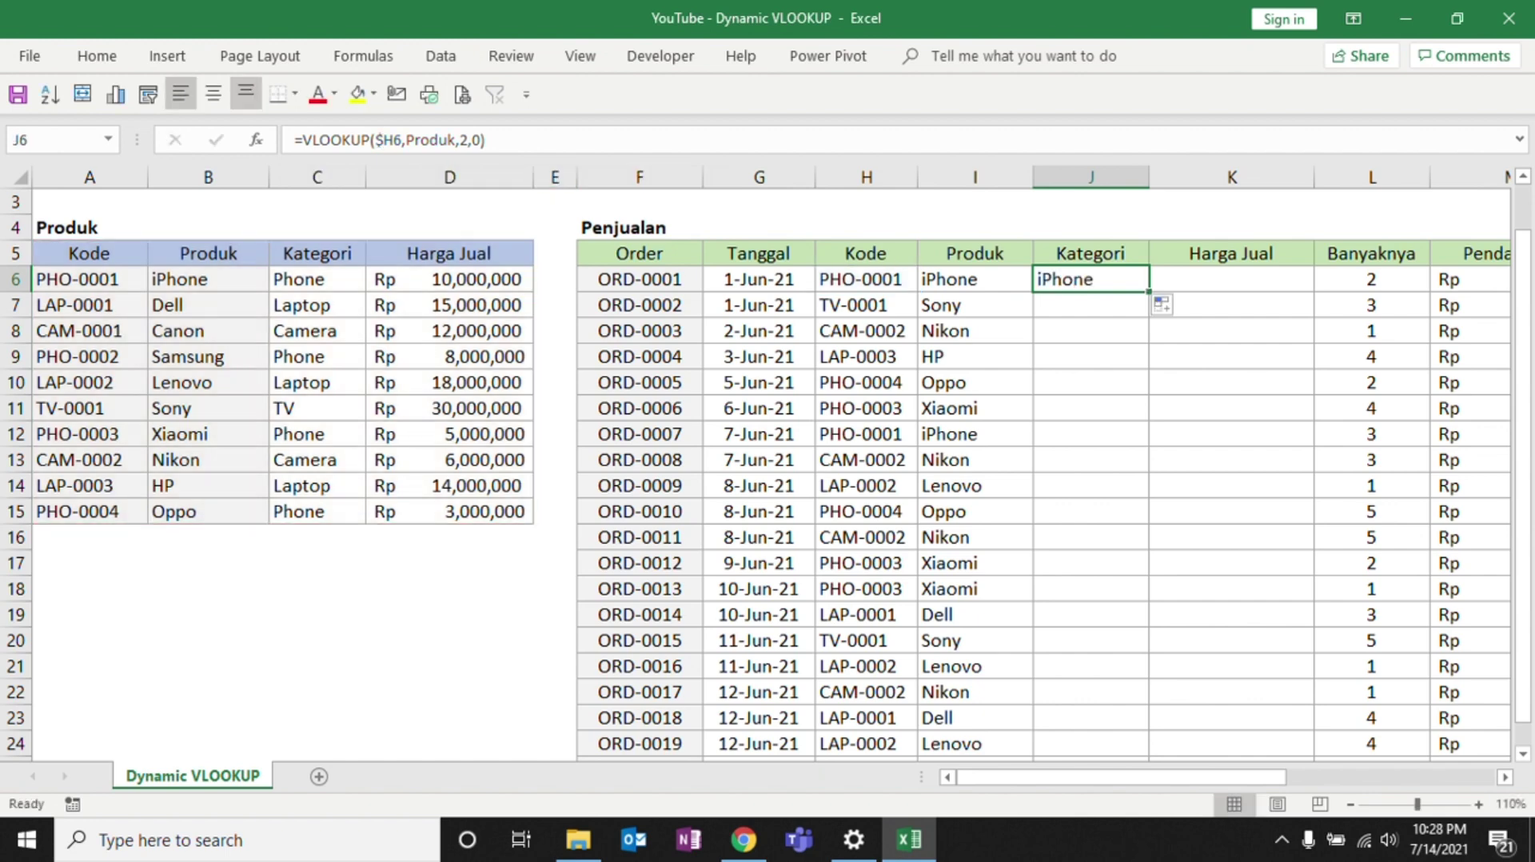
Examine the table array argument in the VLOOKUP formulas of J6, I6 and I7 against the named range Produk in A5:D15.
left_click(405, 140)
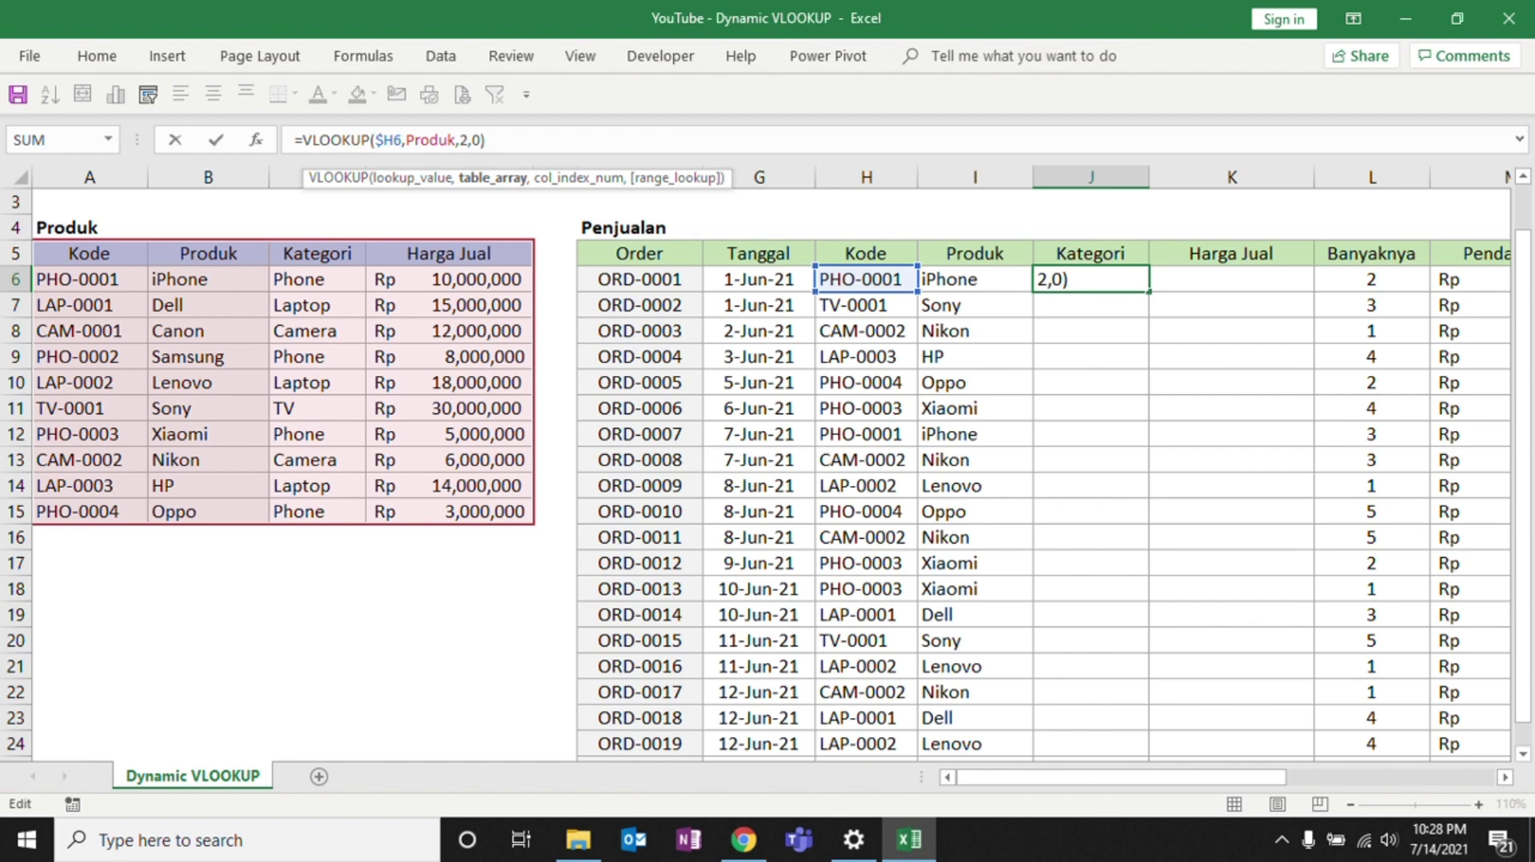
left_click(89, 253)
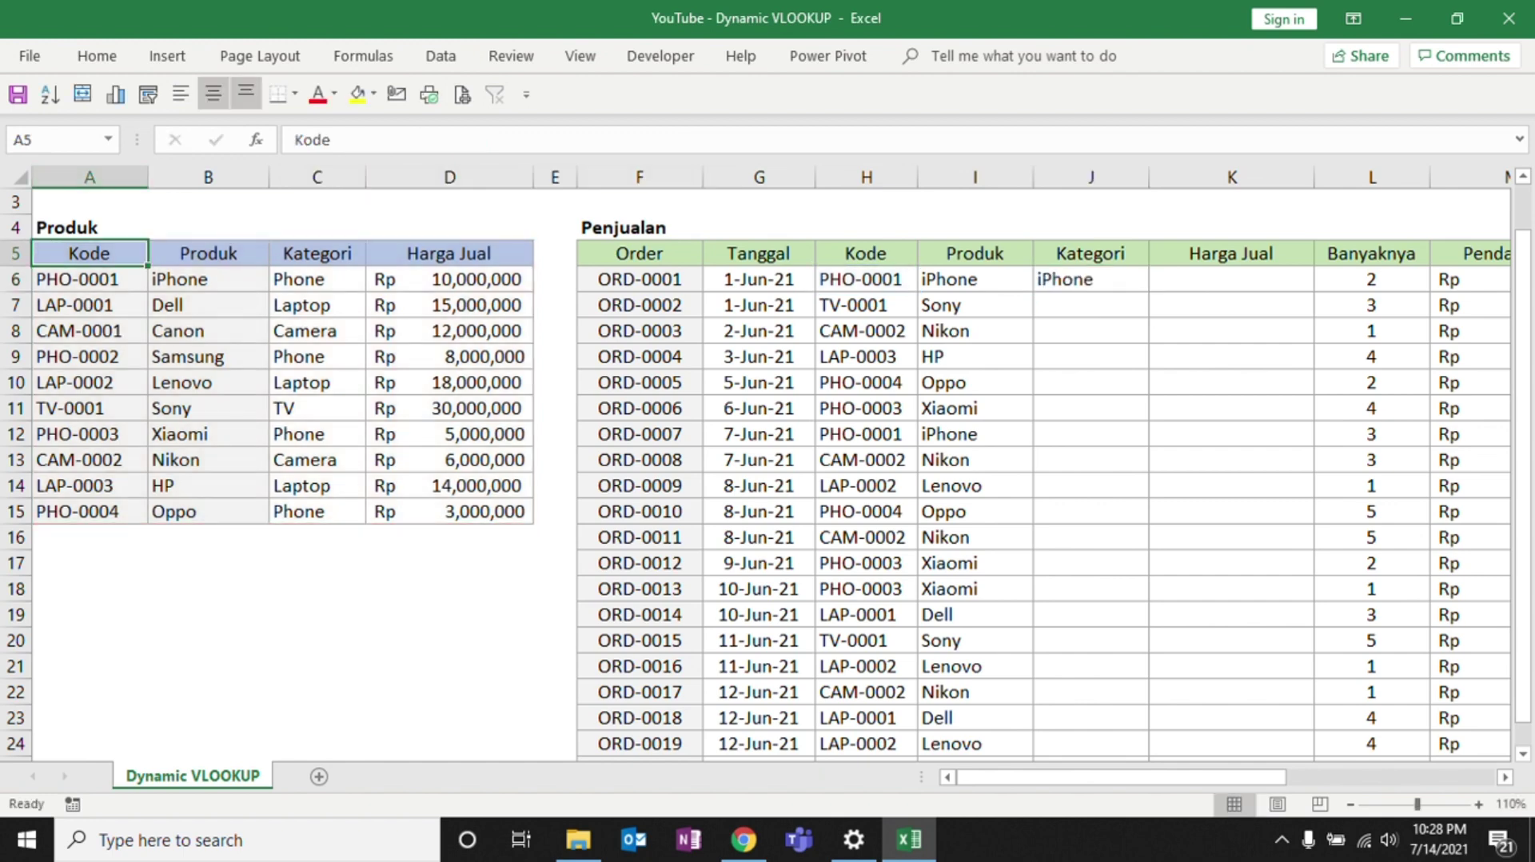
left_click(449, 512)
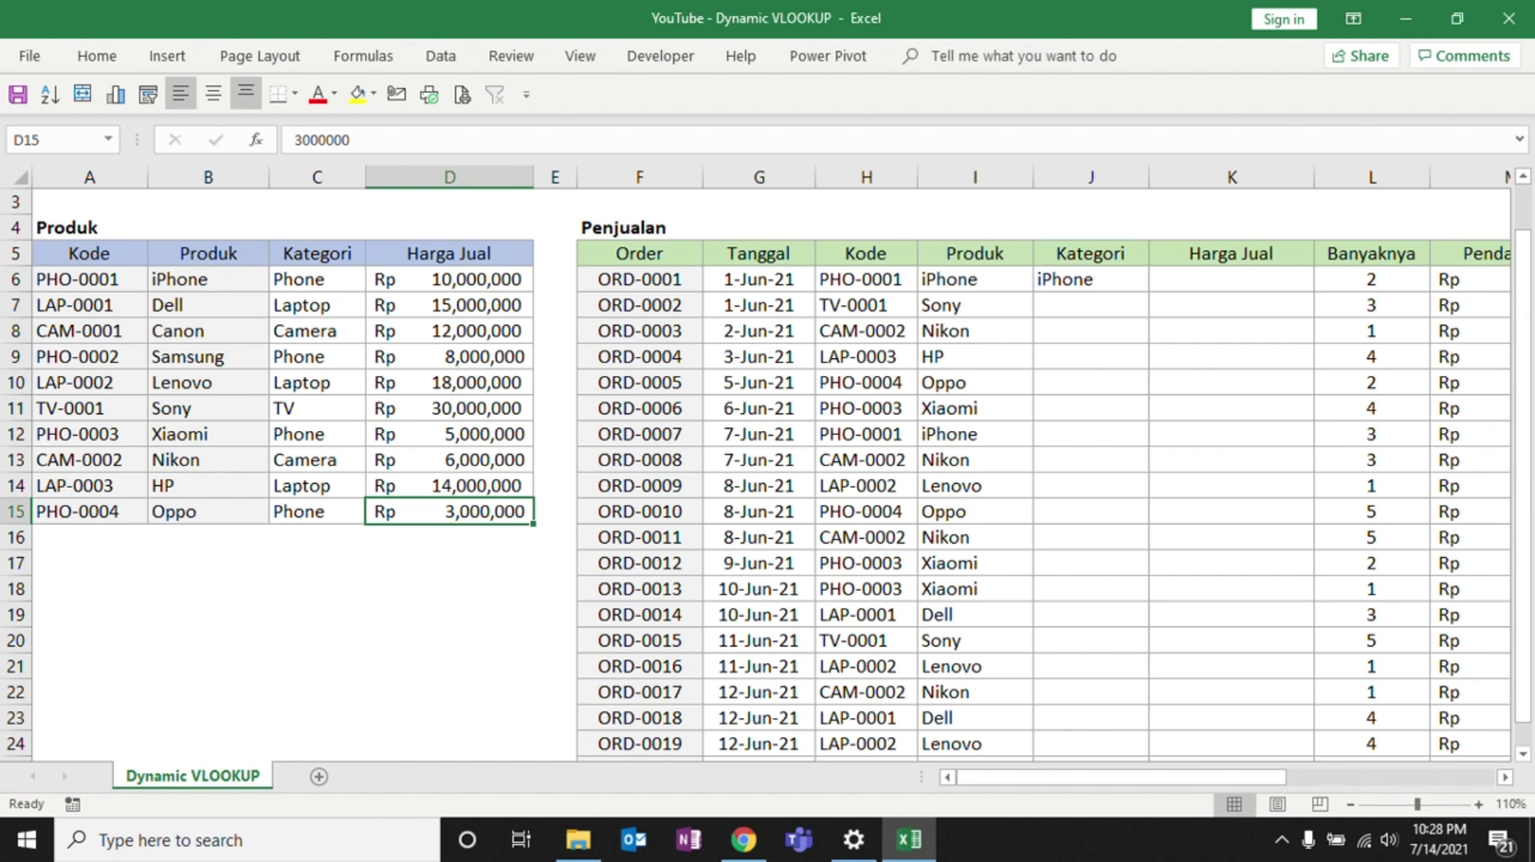
left_click_drag(89, 252, 449, 512)
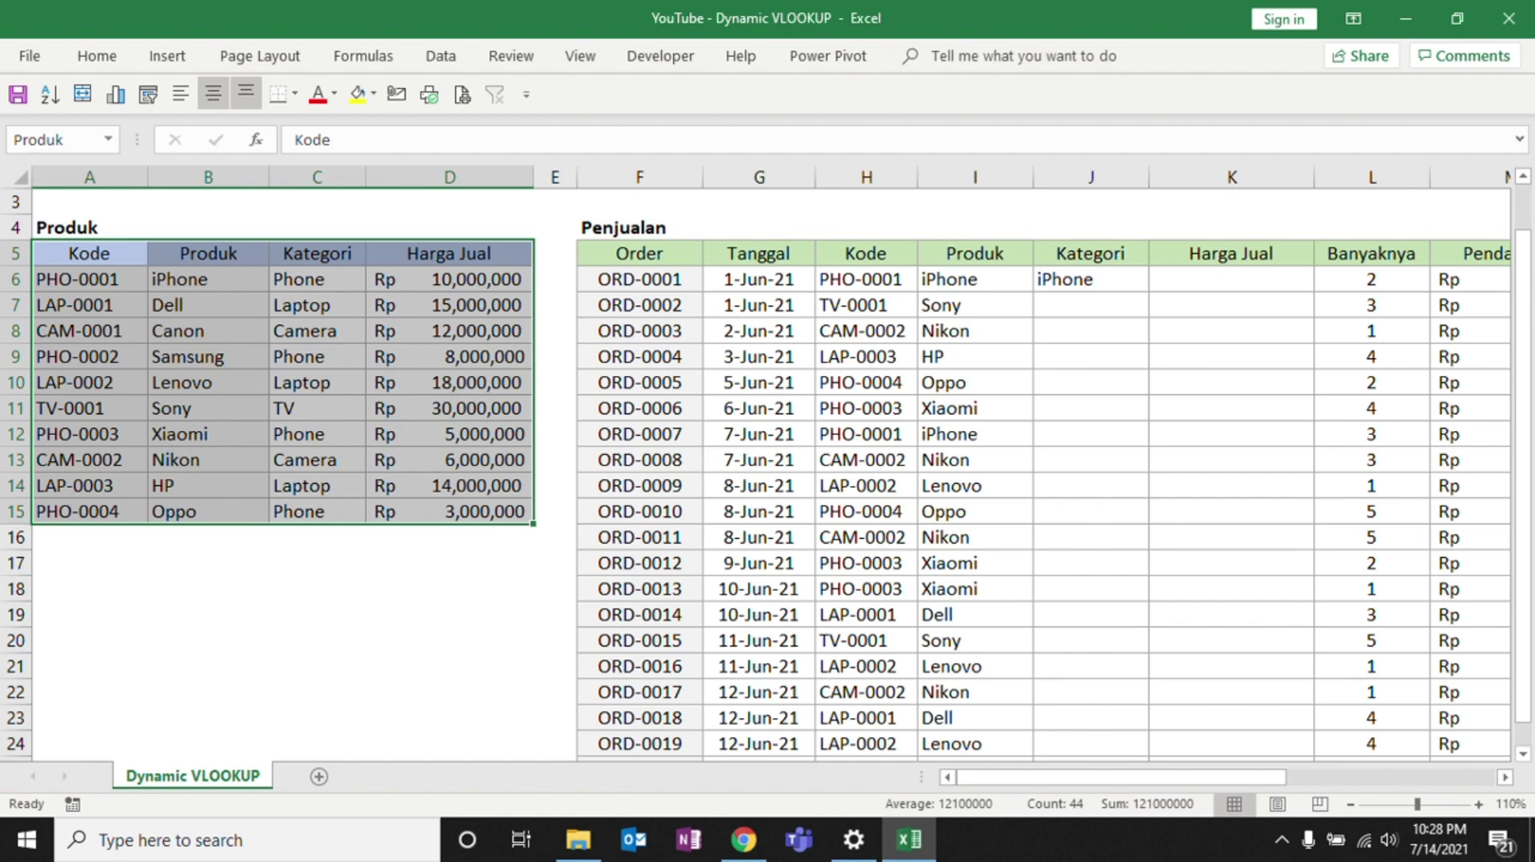
left_click(975, 279)
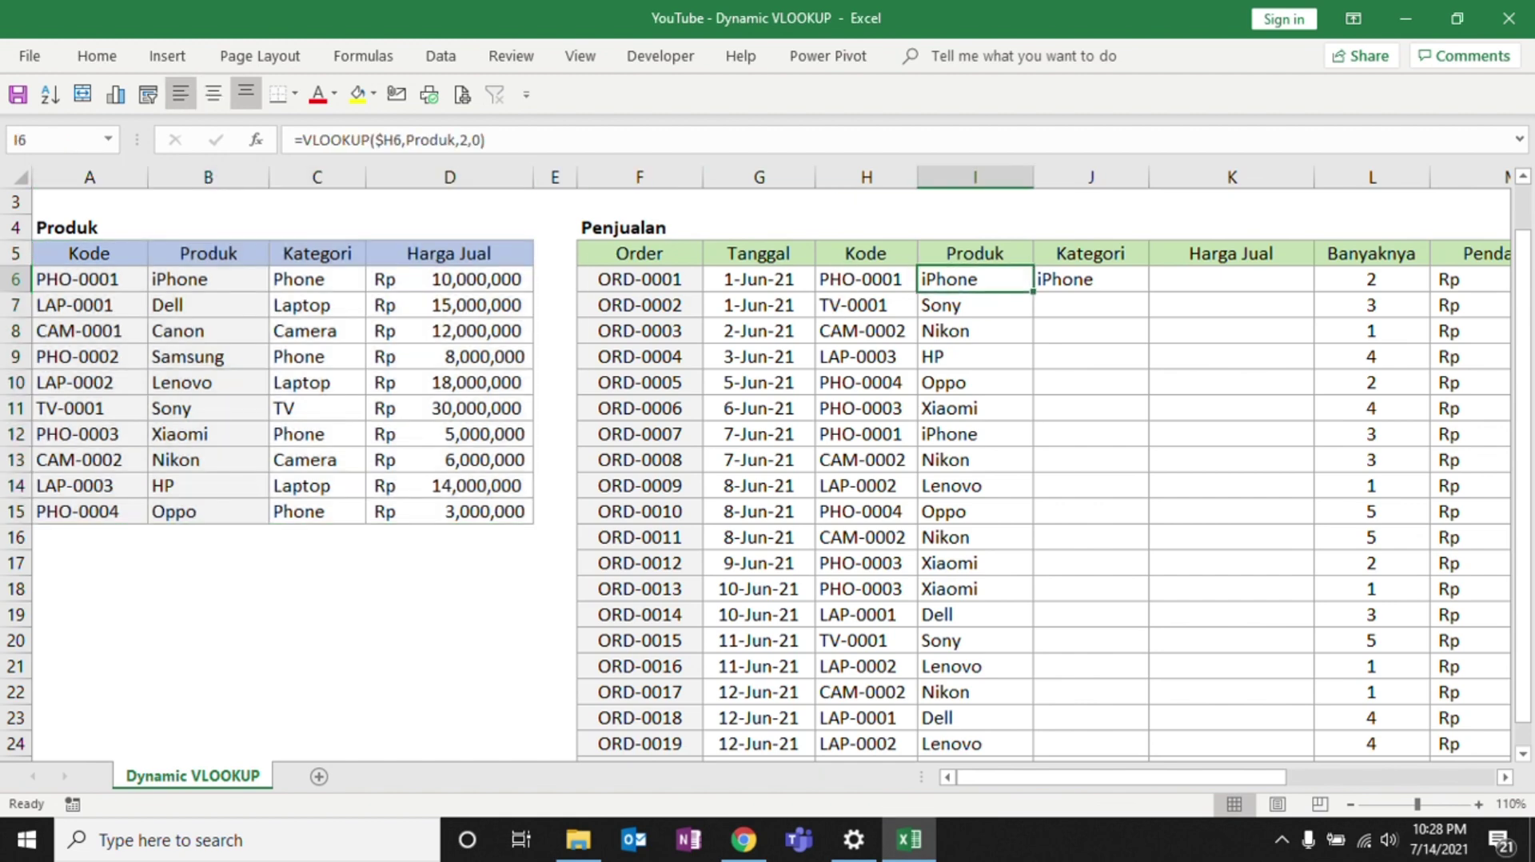
left_click(406, 140)
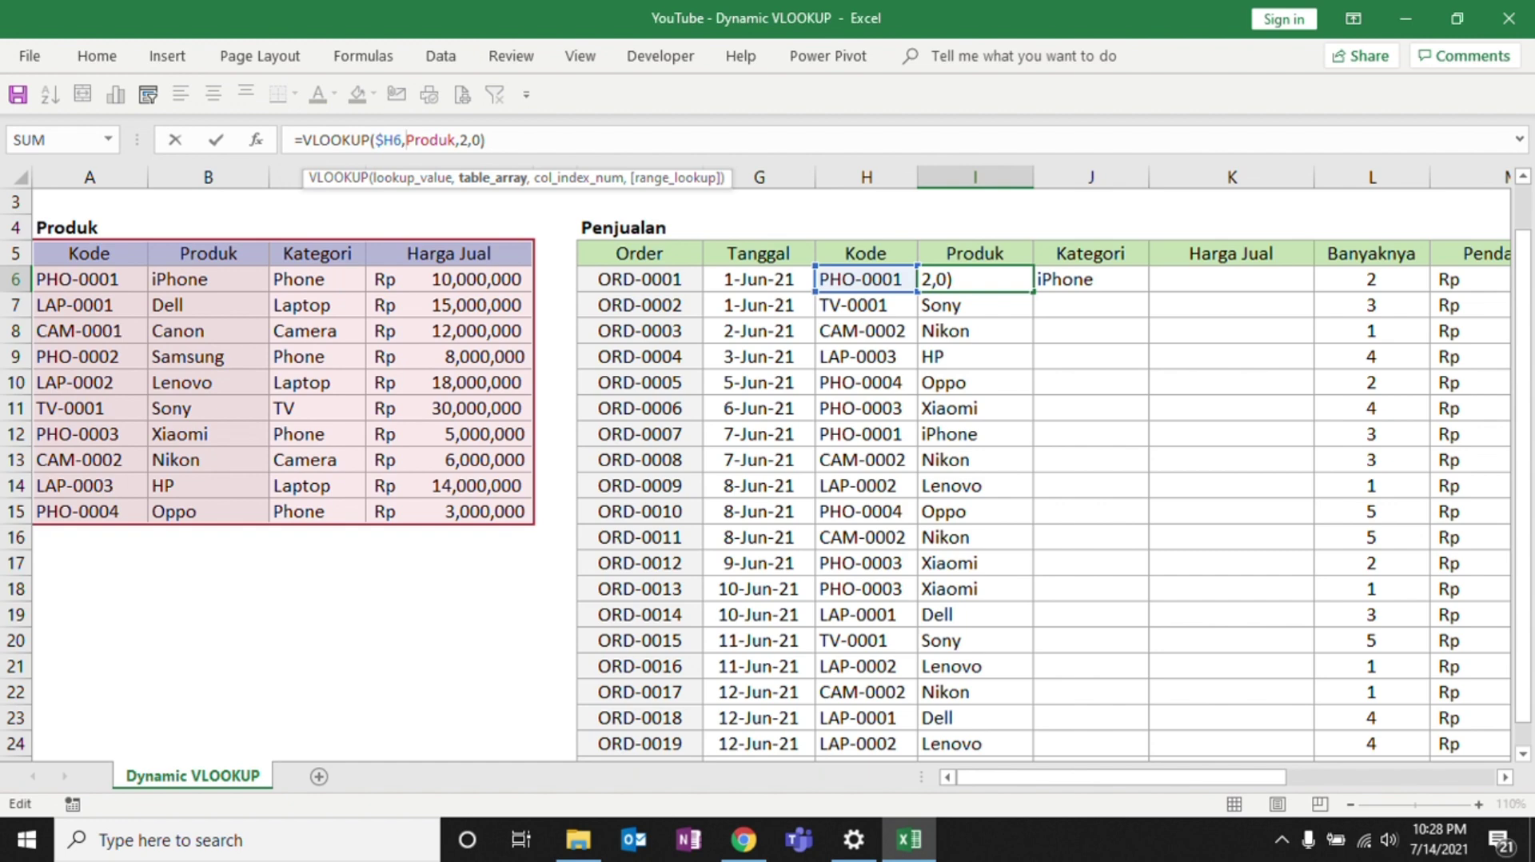
left_click(460, 201)
key("Escape")
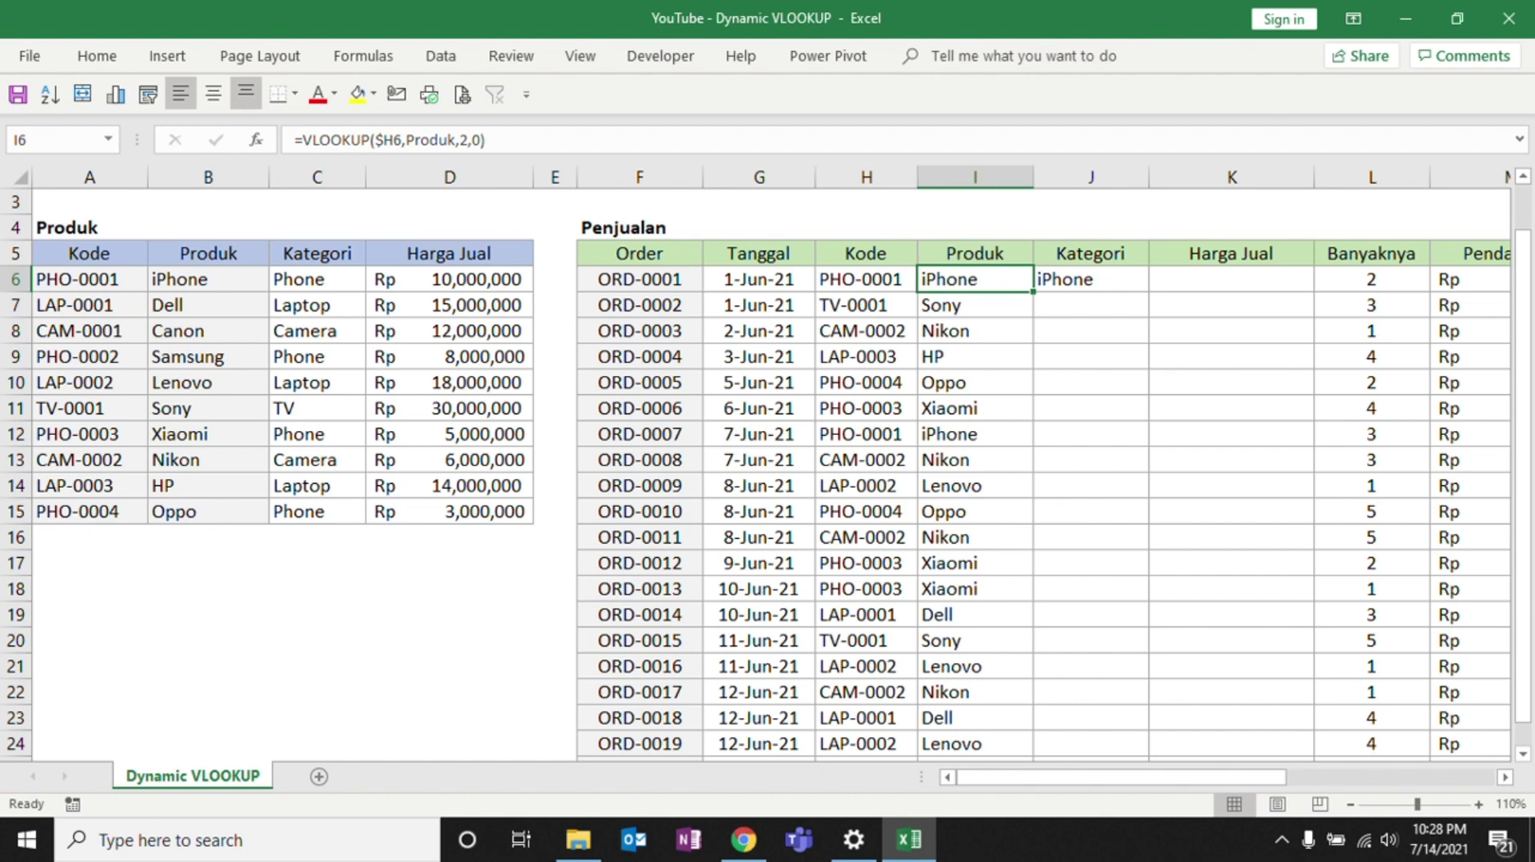
left_click(975, 305)
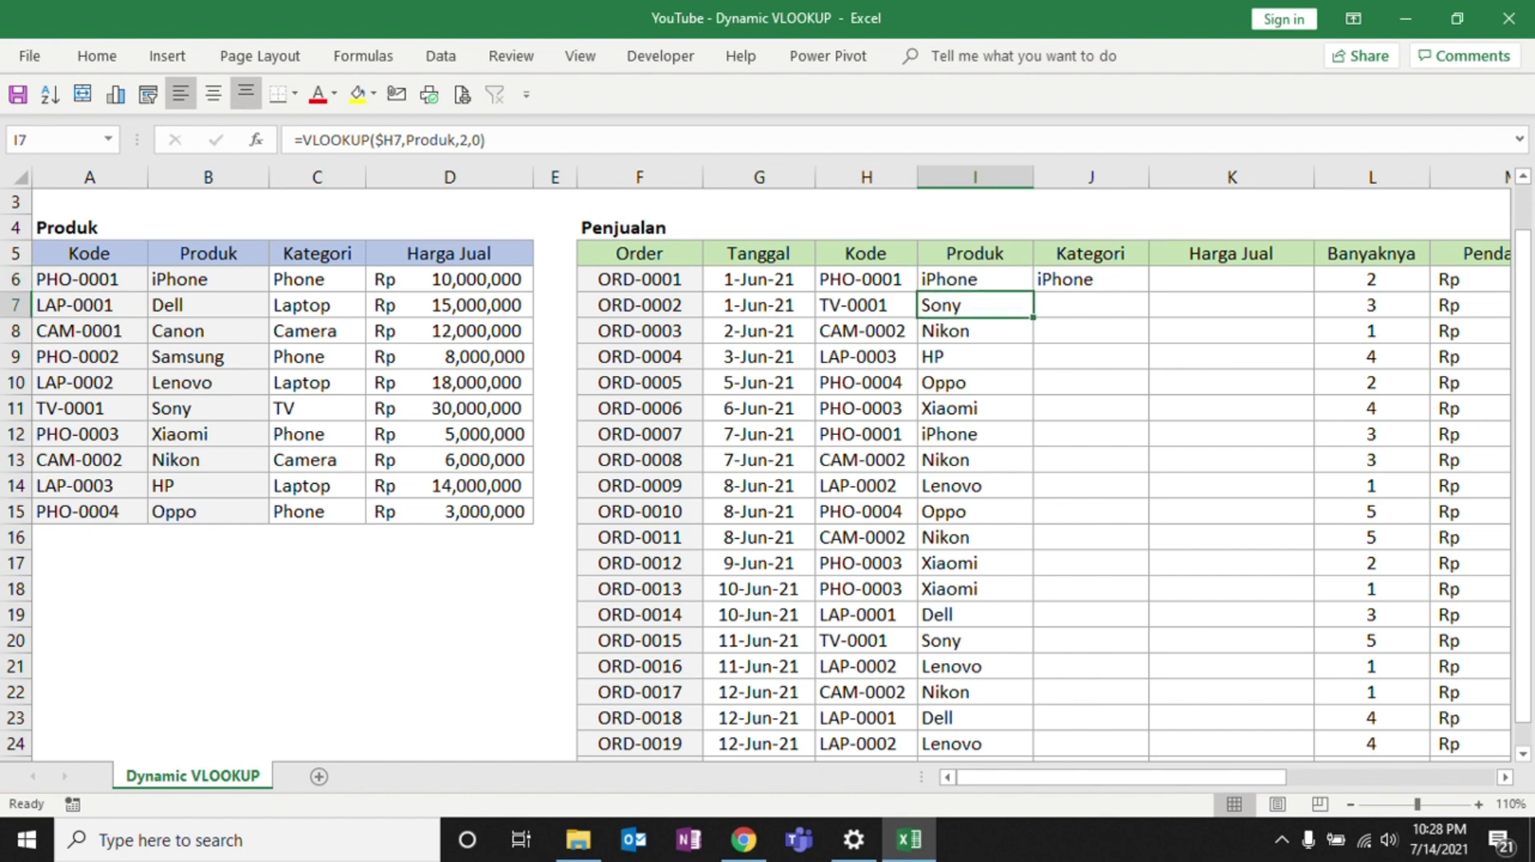
left_click(975, 280)
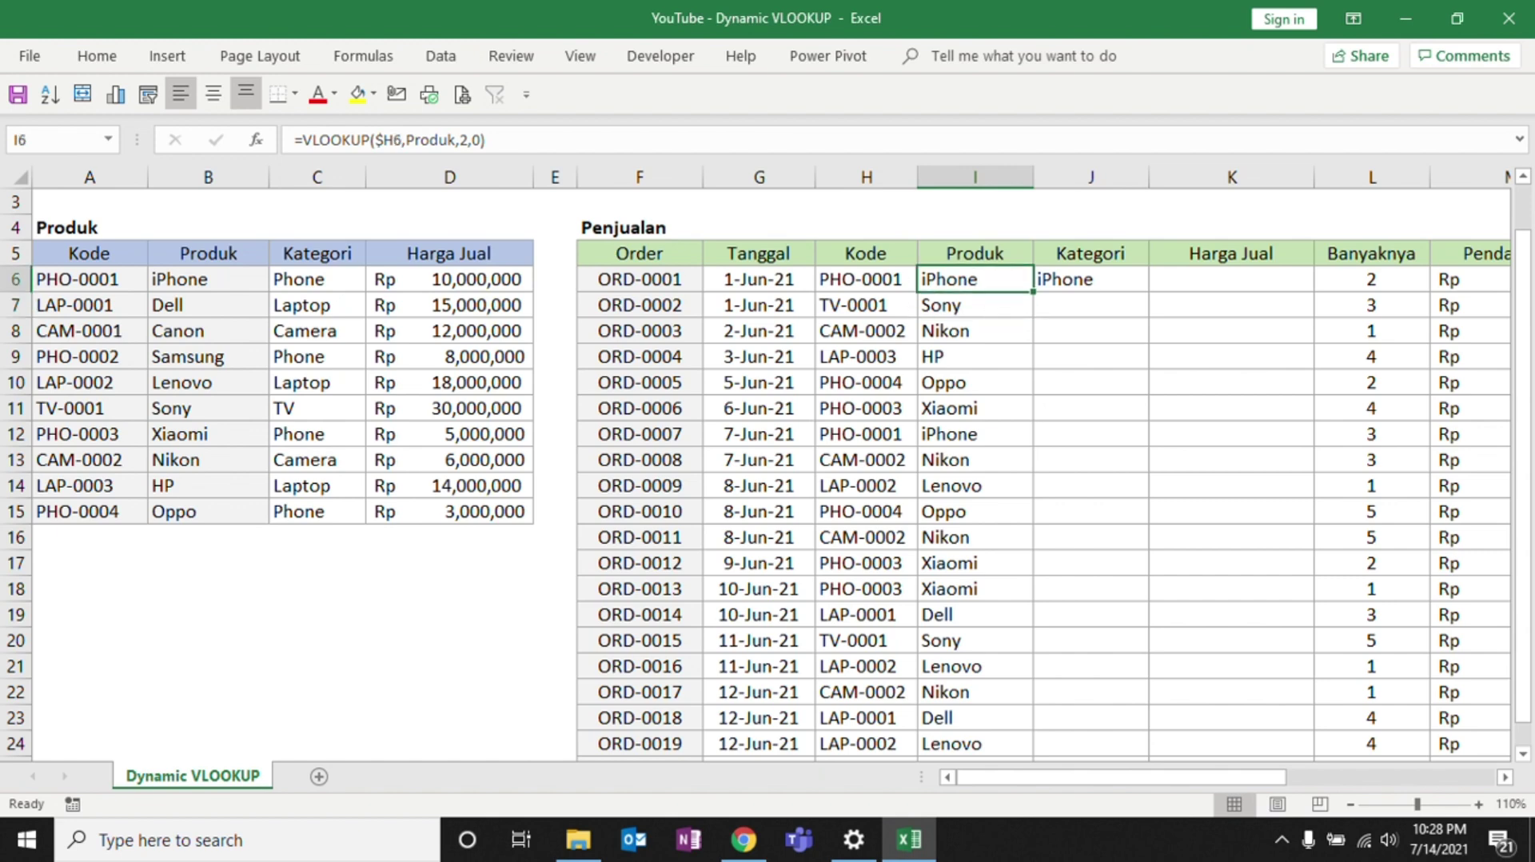
left_click(975, 305)
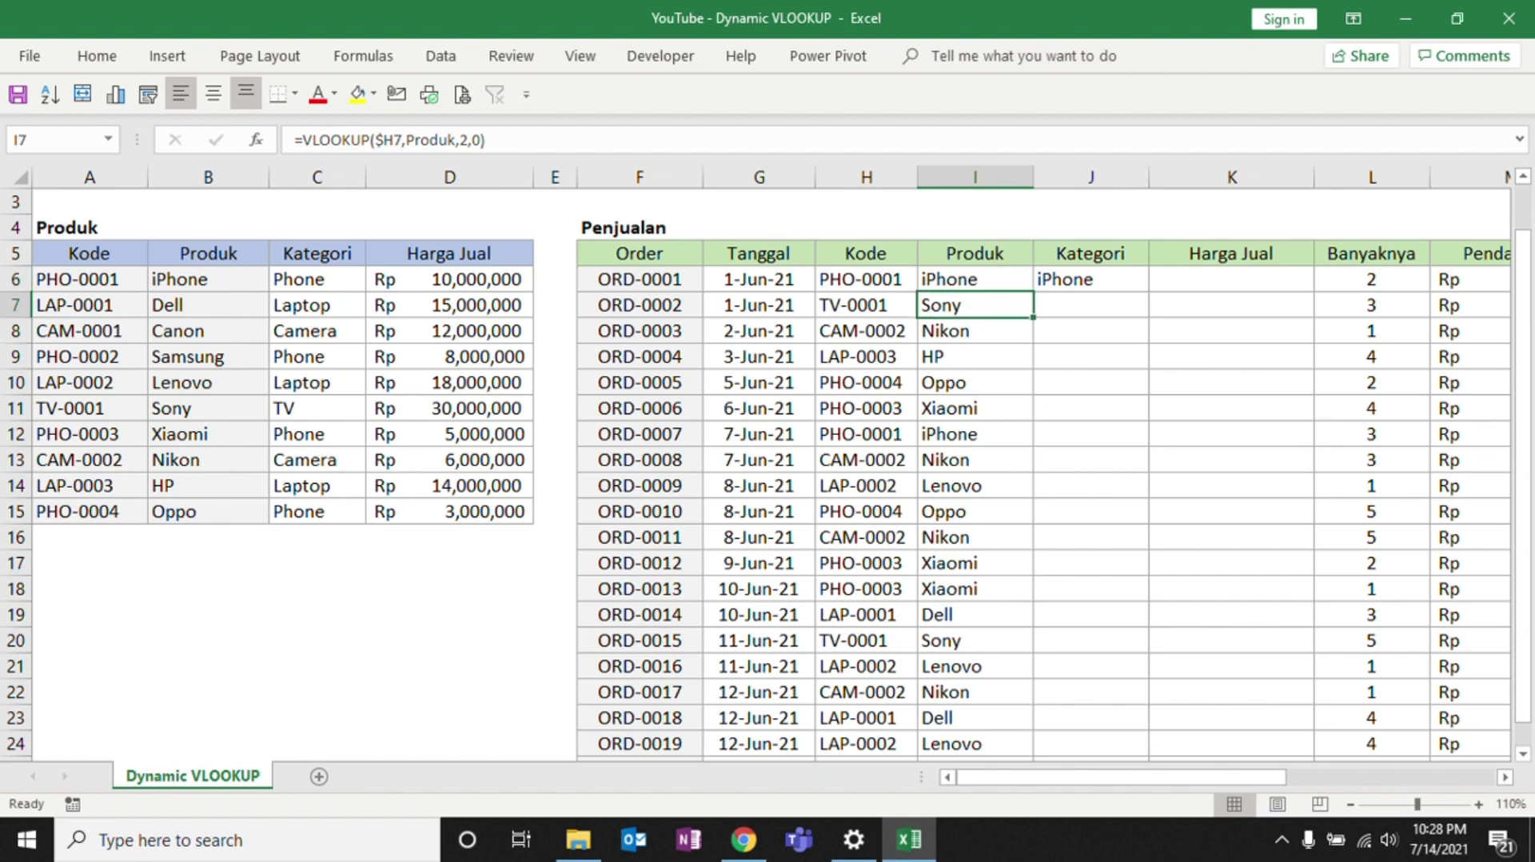
left_click(1091, 280)
key("F2")
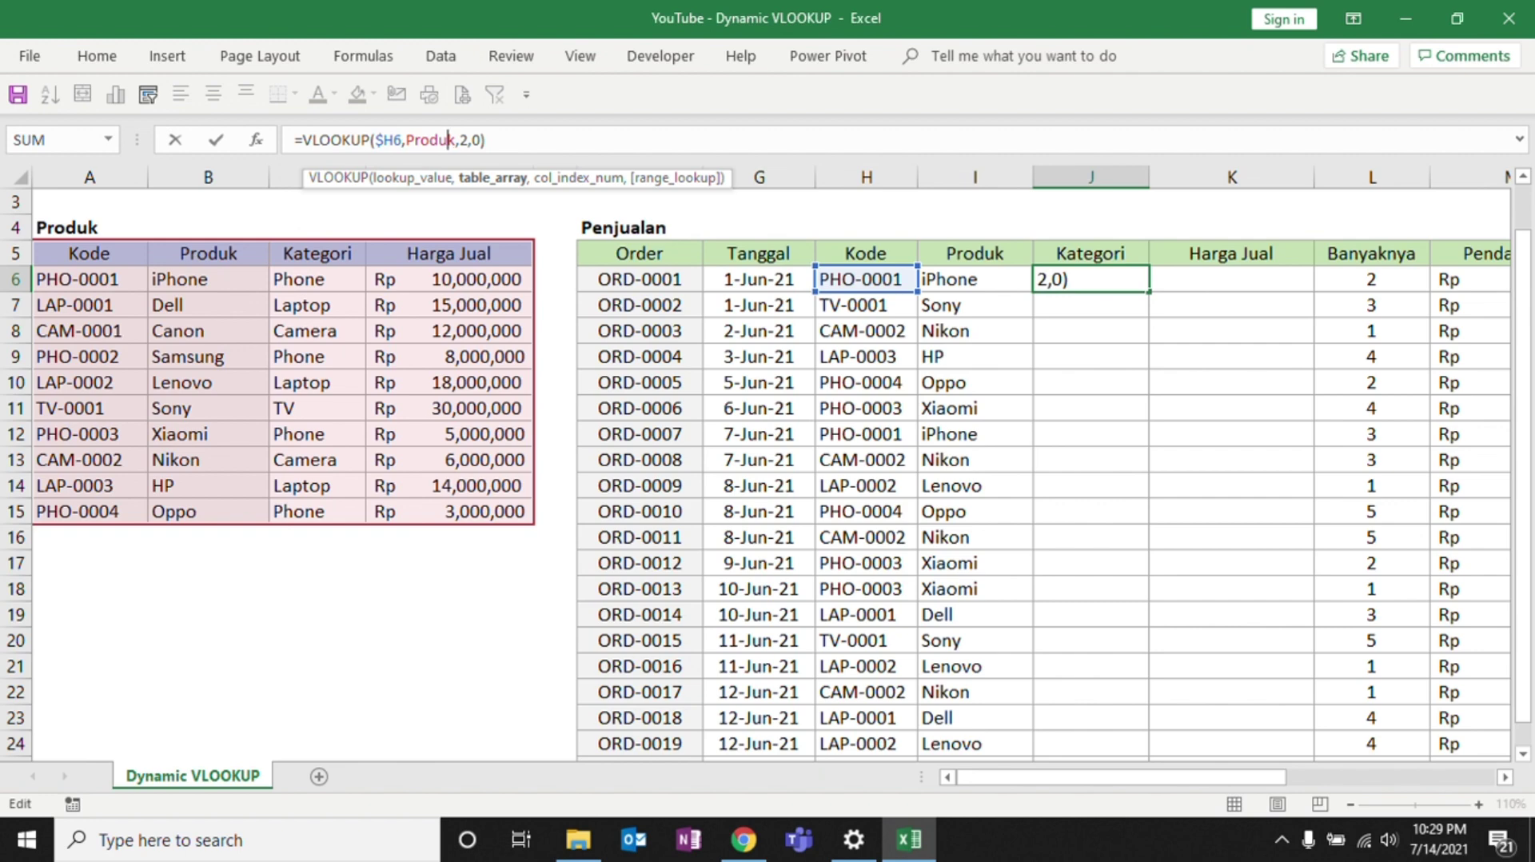
key("Right")
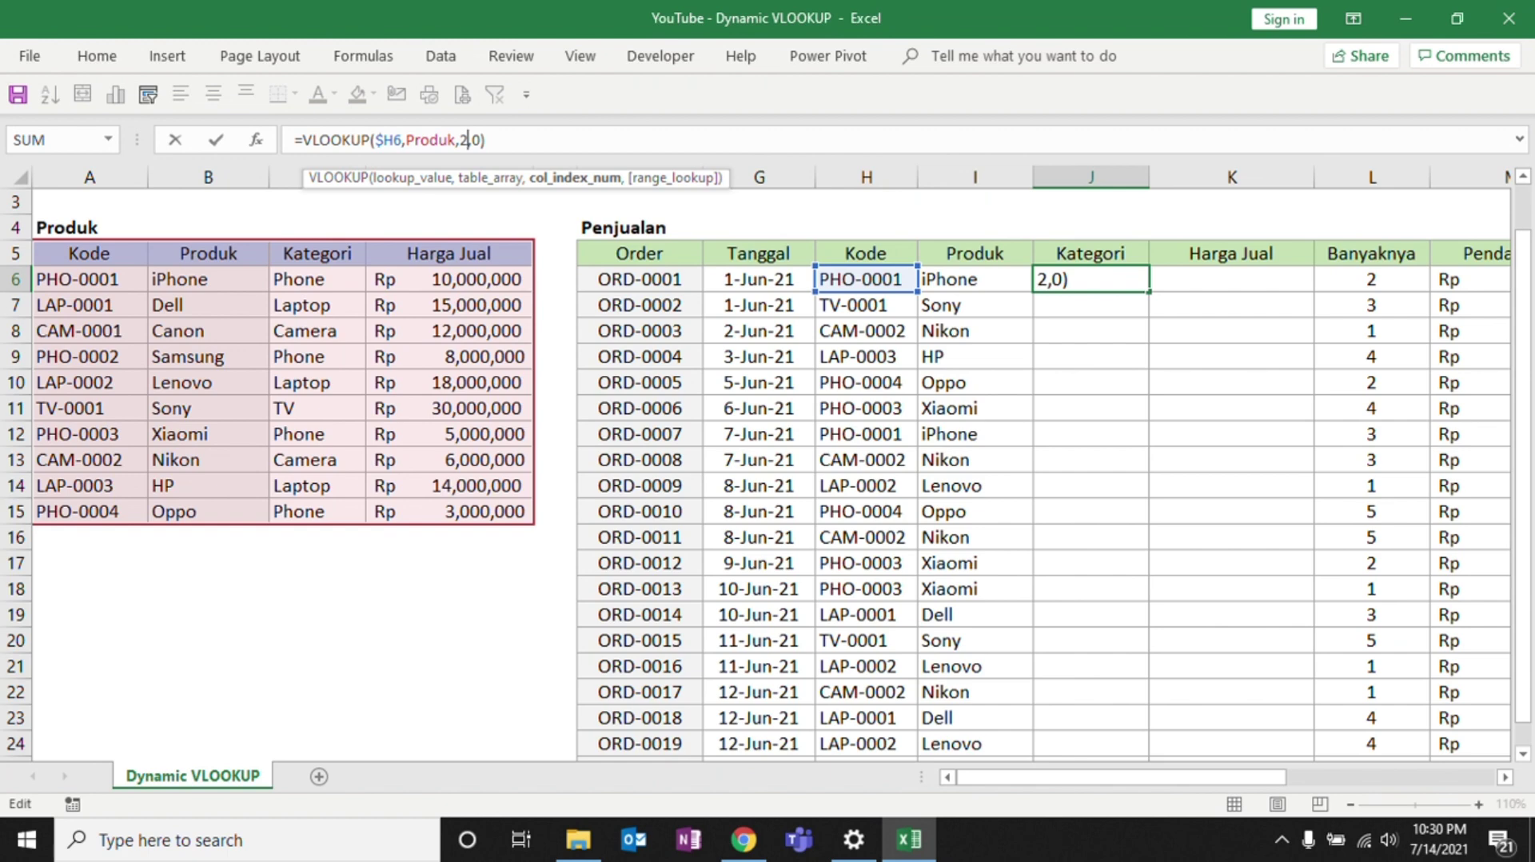
key("BackSpace")
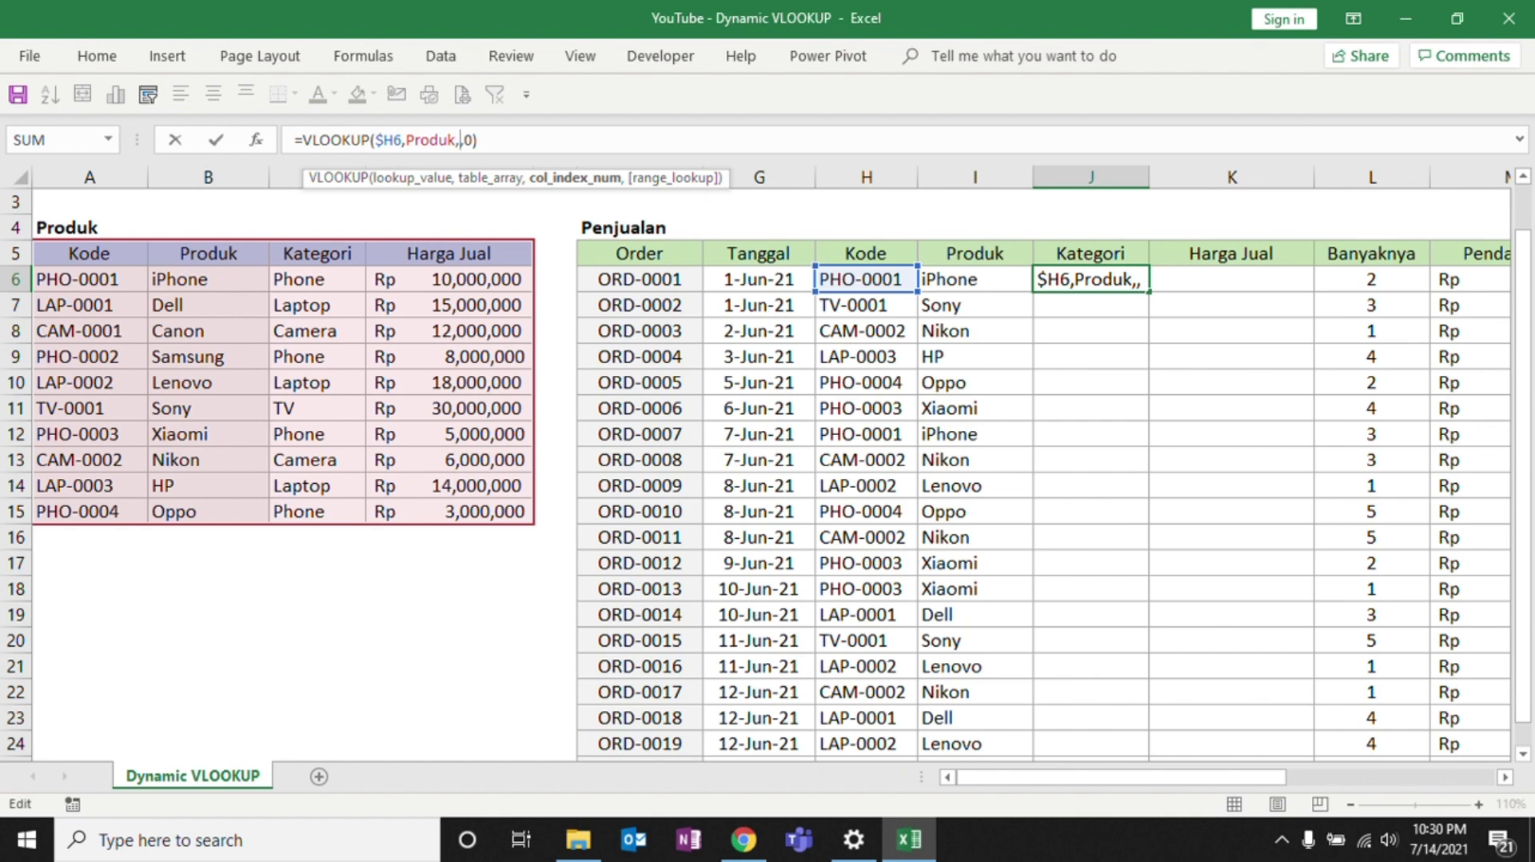
type("match")
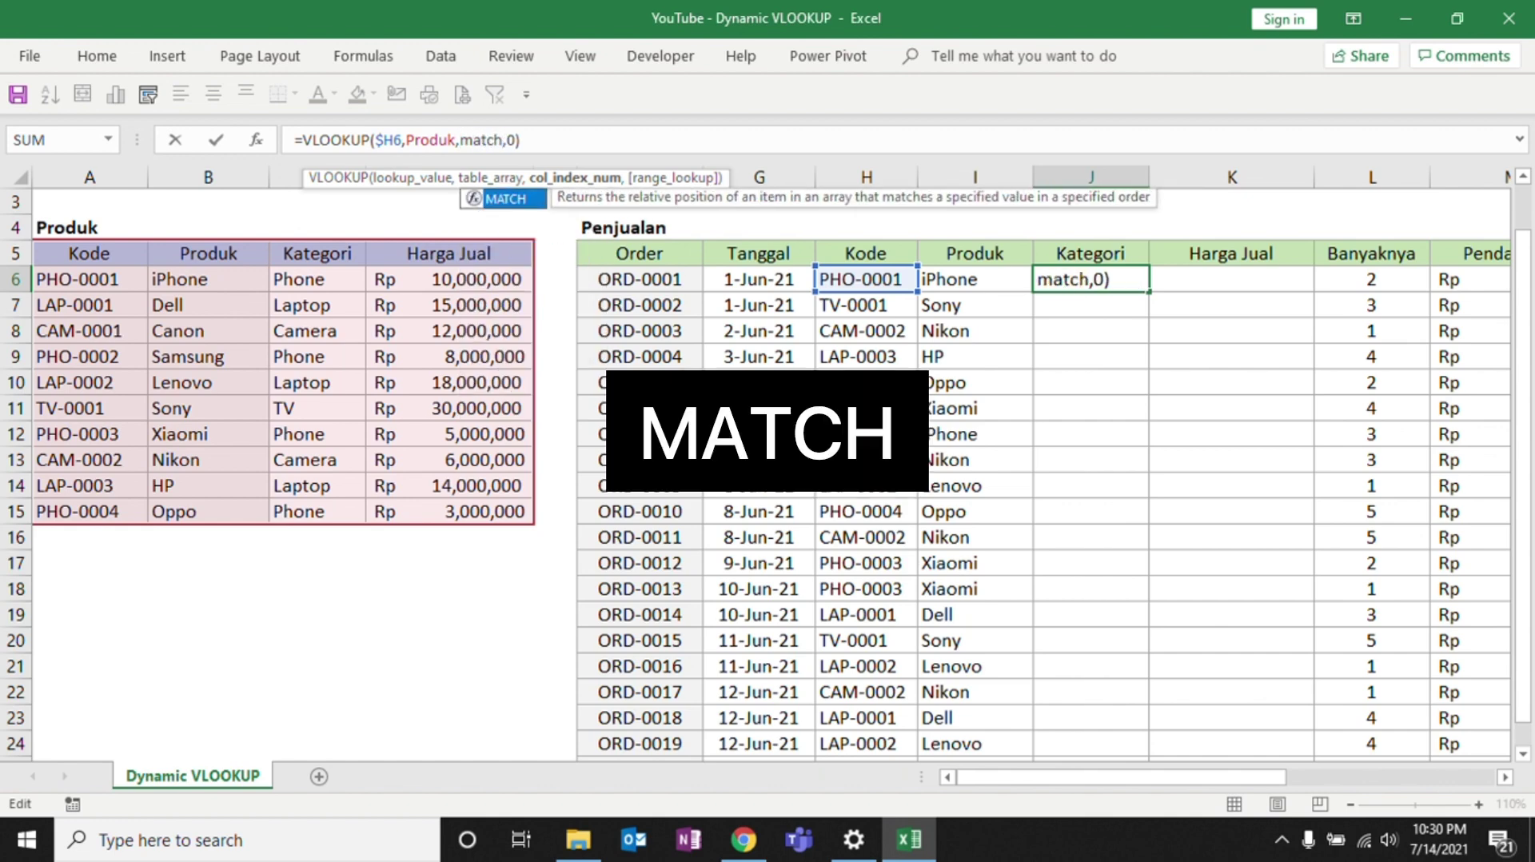
type("(")
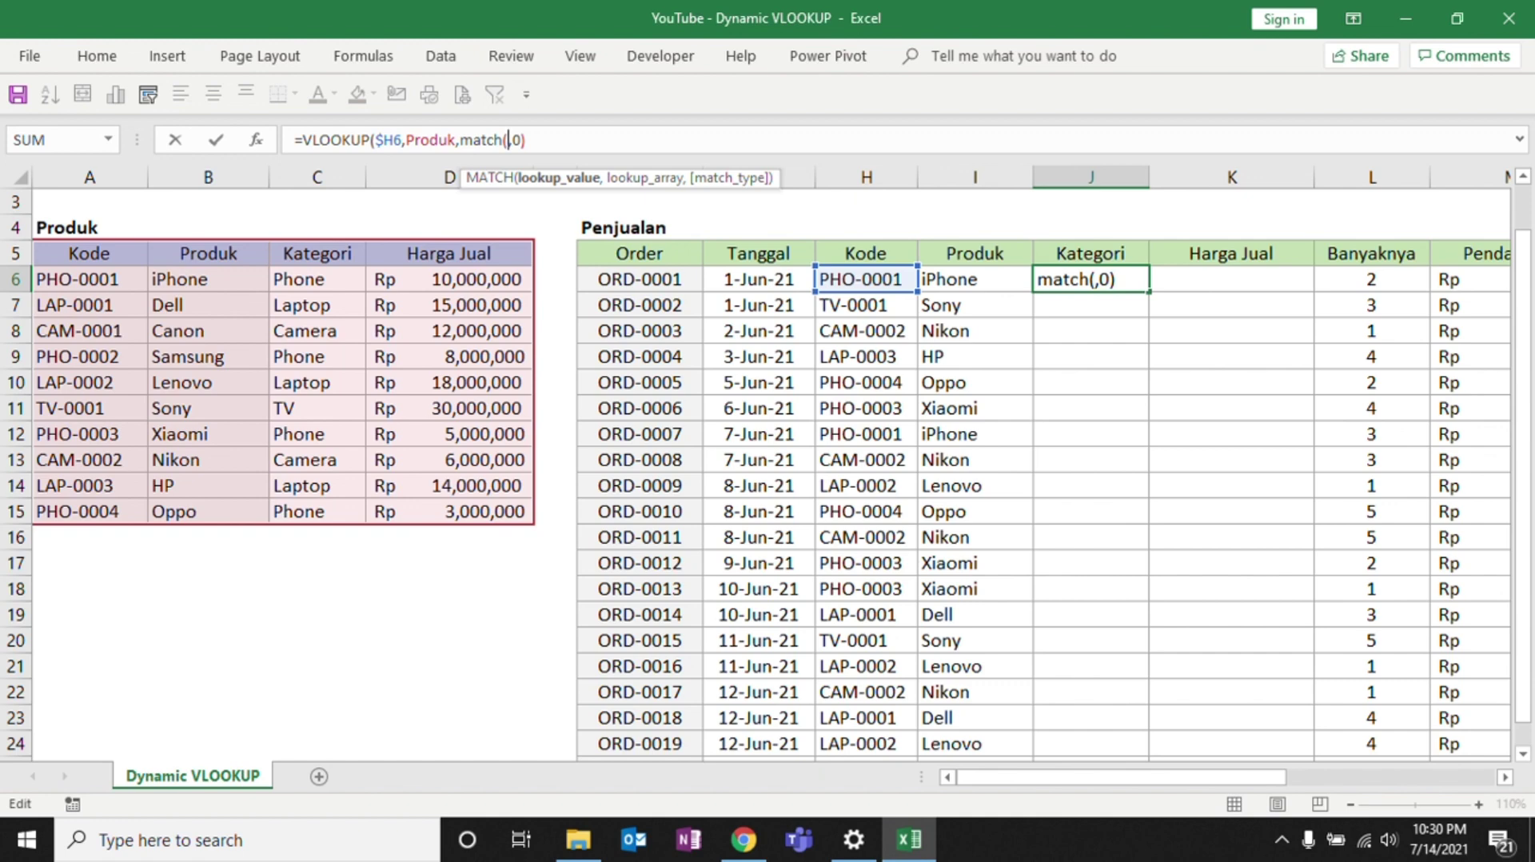
key("Escape")
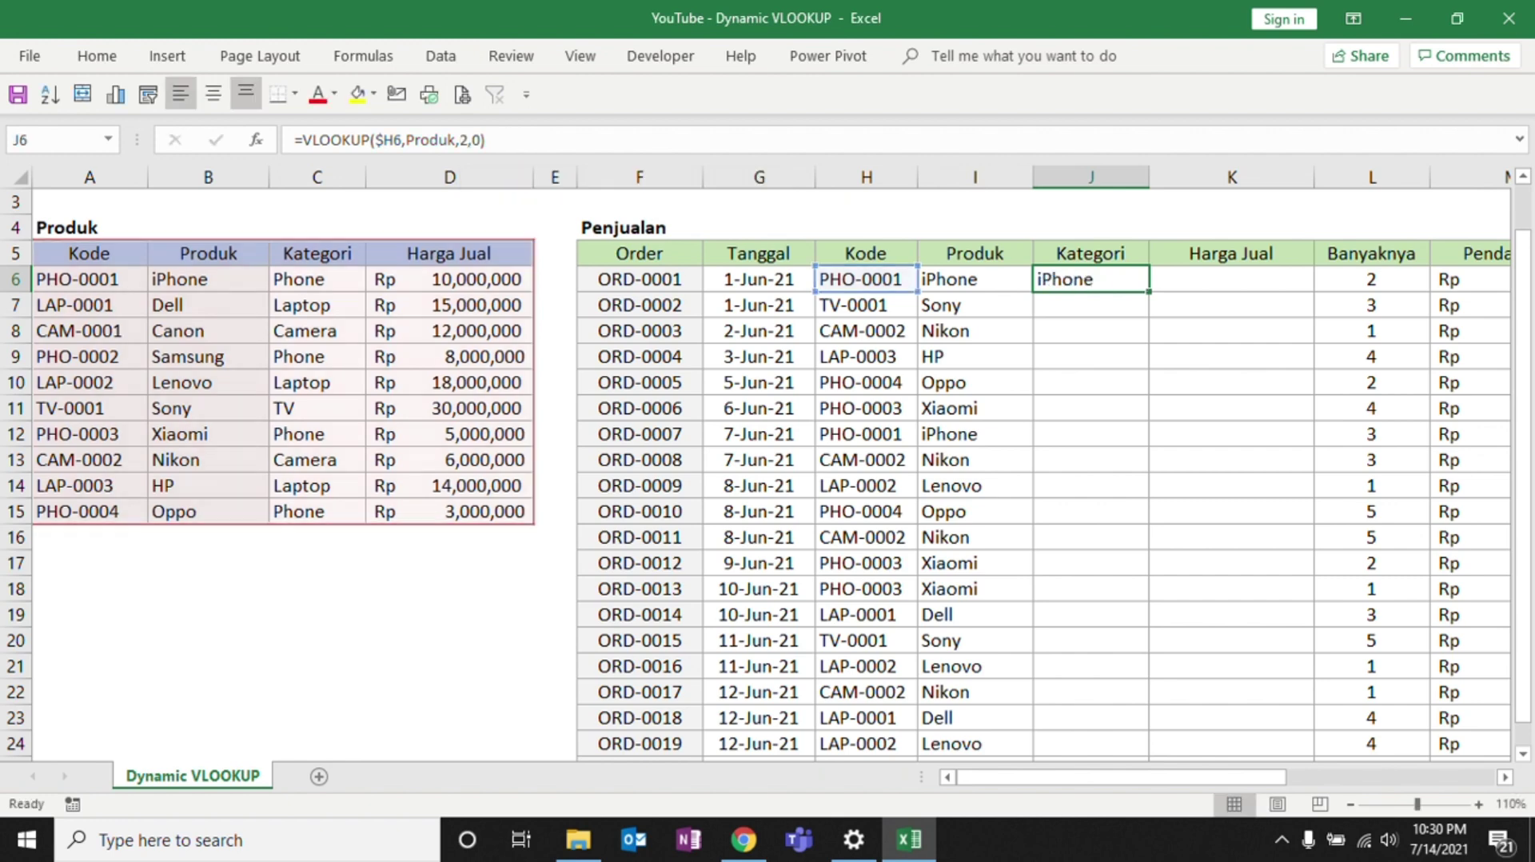
Replace the column index in I6's VLOOKUP with MATCH(I5,A5:D5,0), matching the Produk header against the product table's header row.
left_click(975, 279)
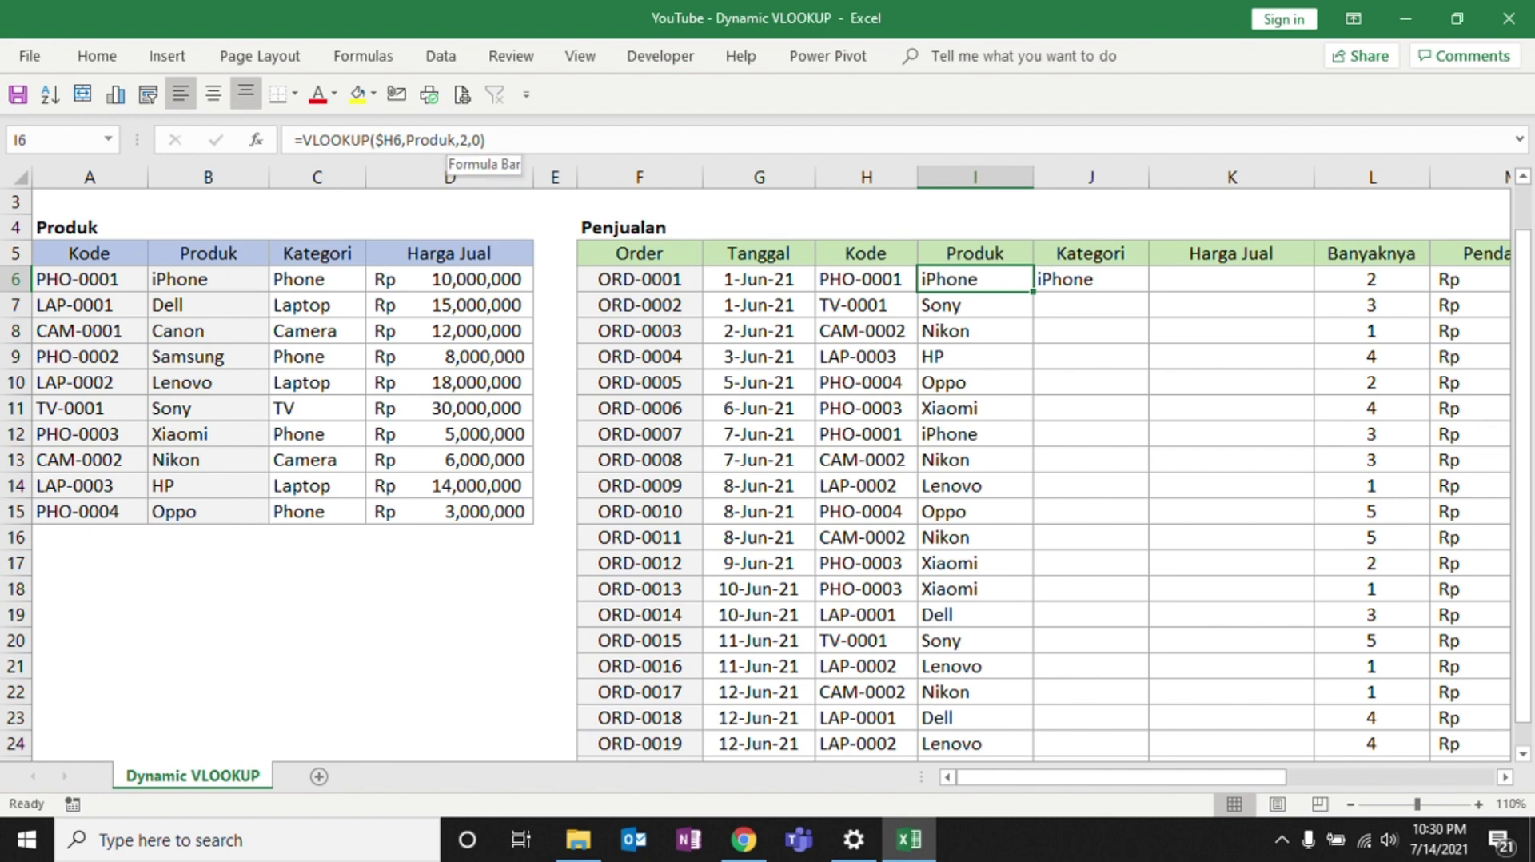
left_click(468, 140)
key("BackSpace")
type("match(")
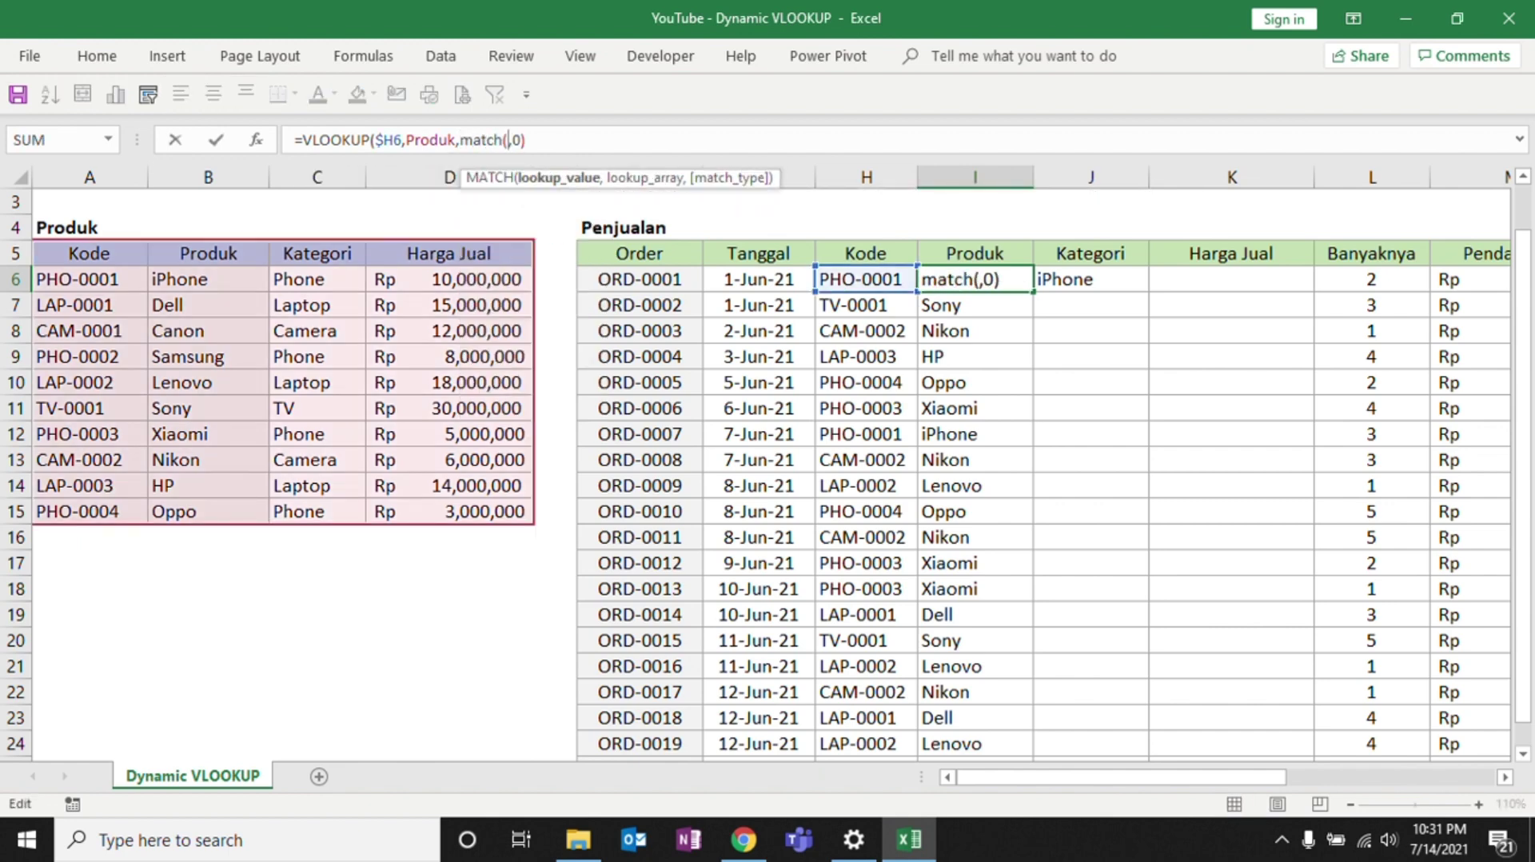
left_click(975, 254)
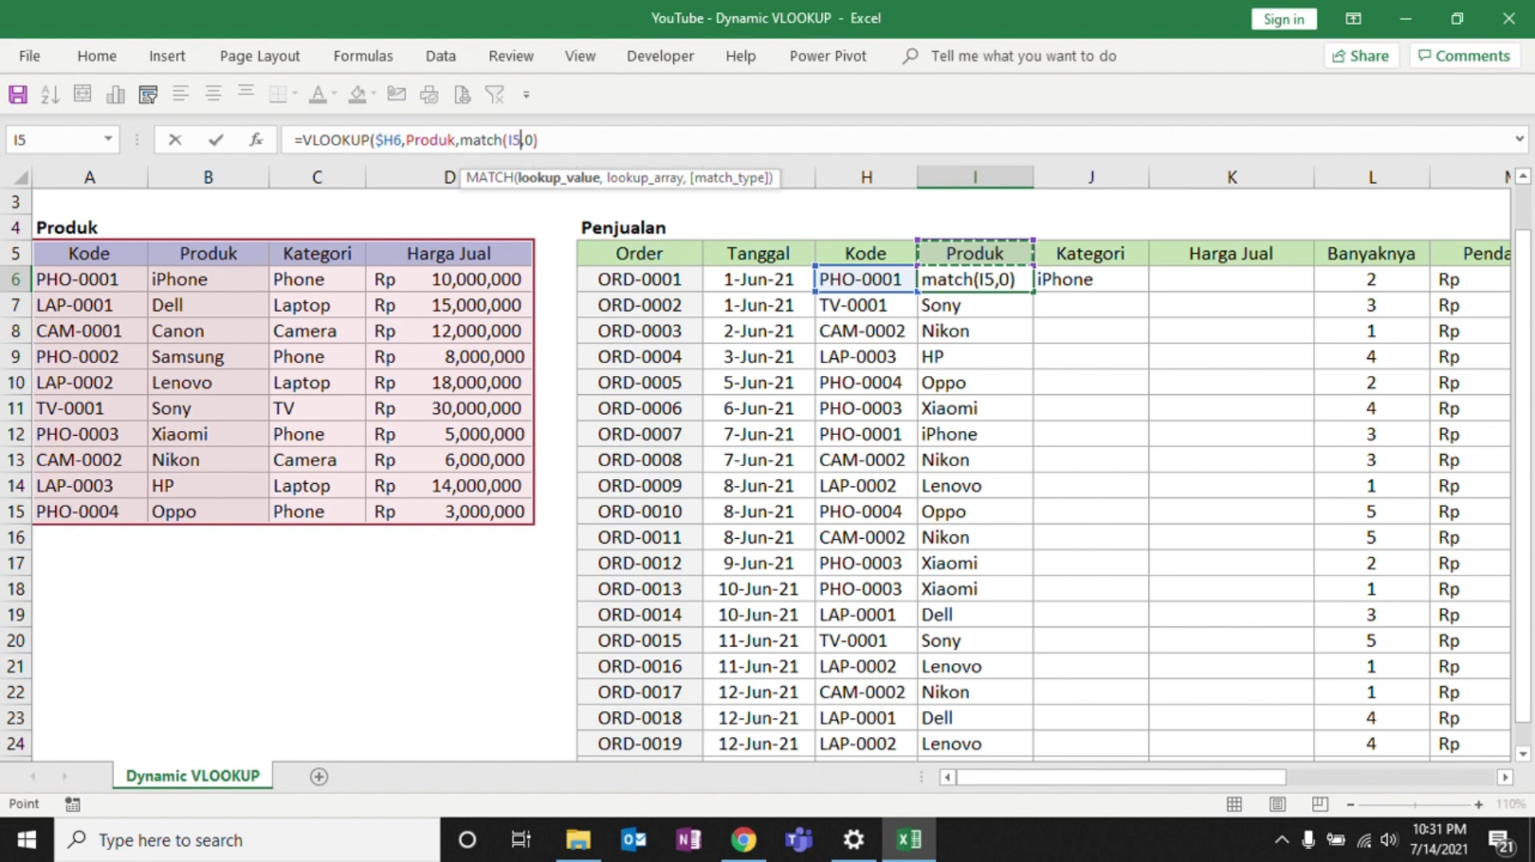
type(",")
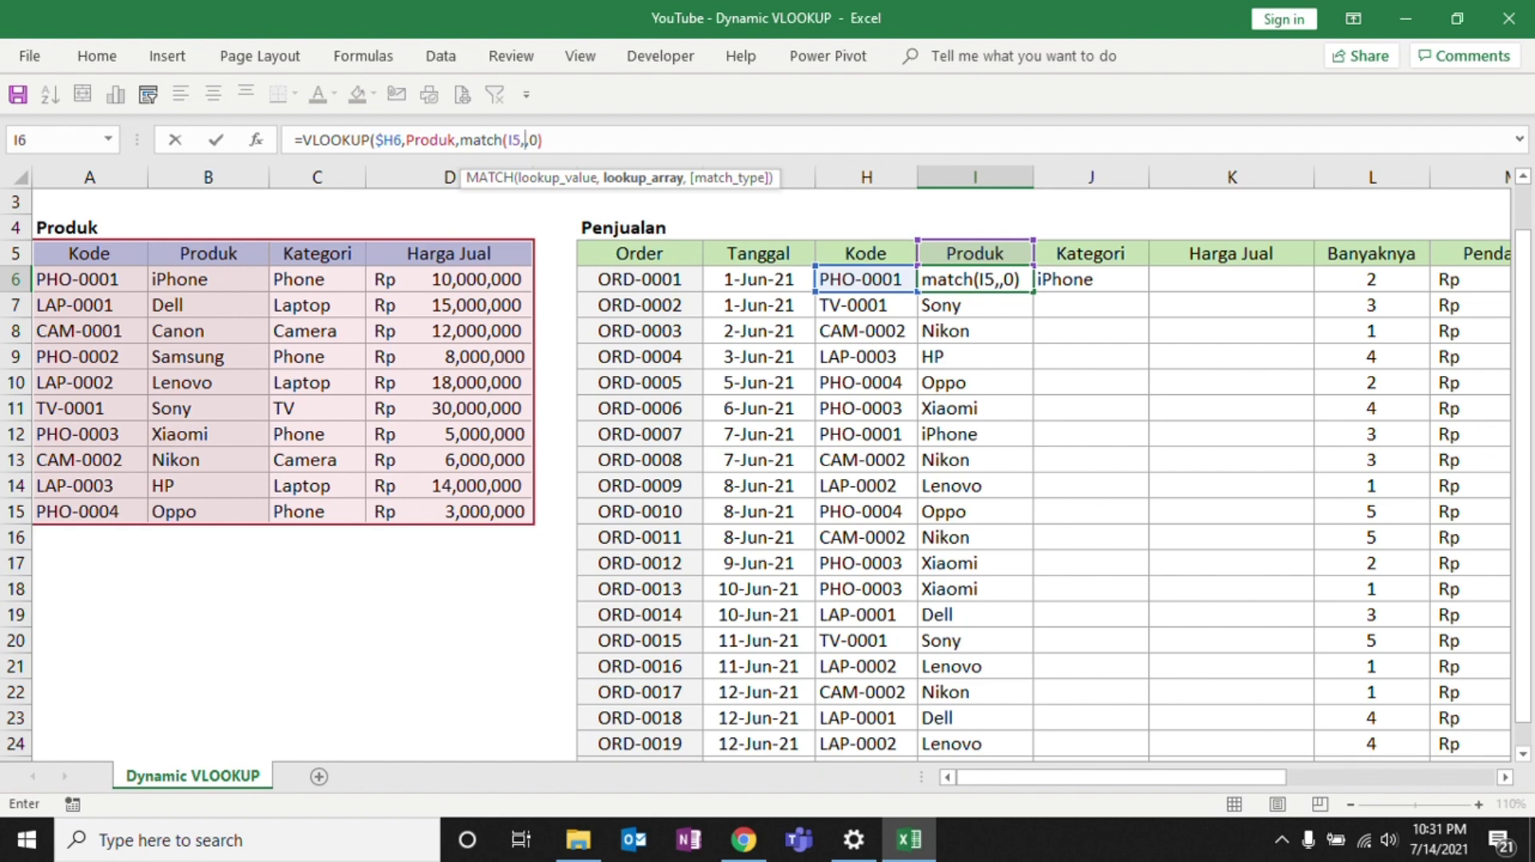
left_click(89, 253)
left_click_drag(89, 253, 520, 258)
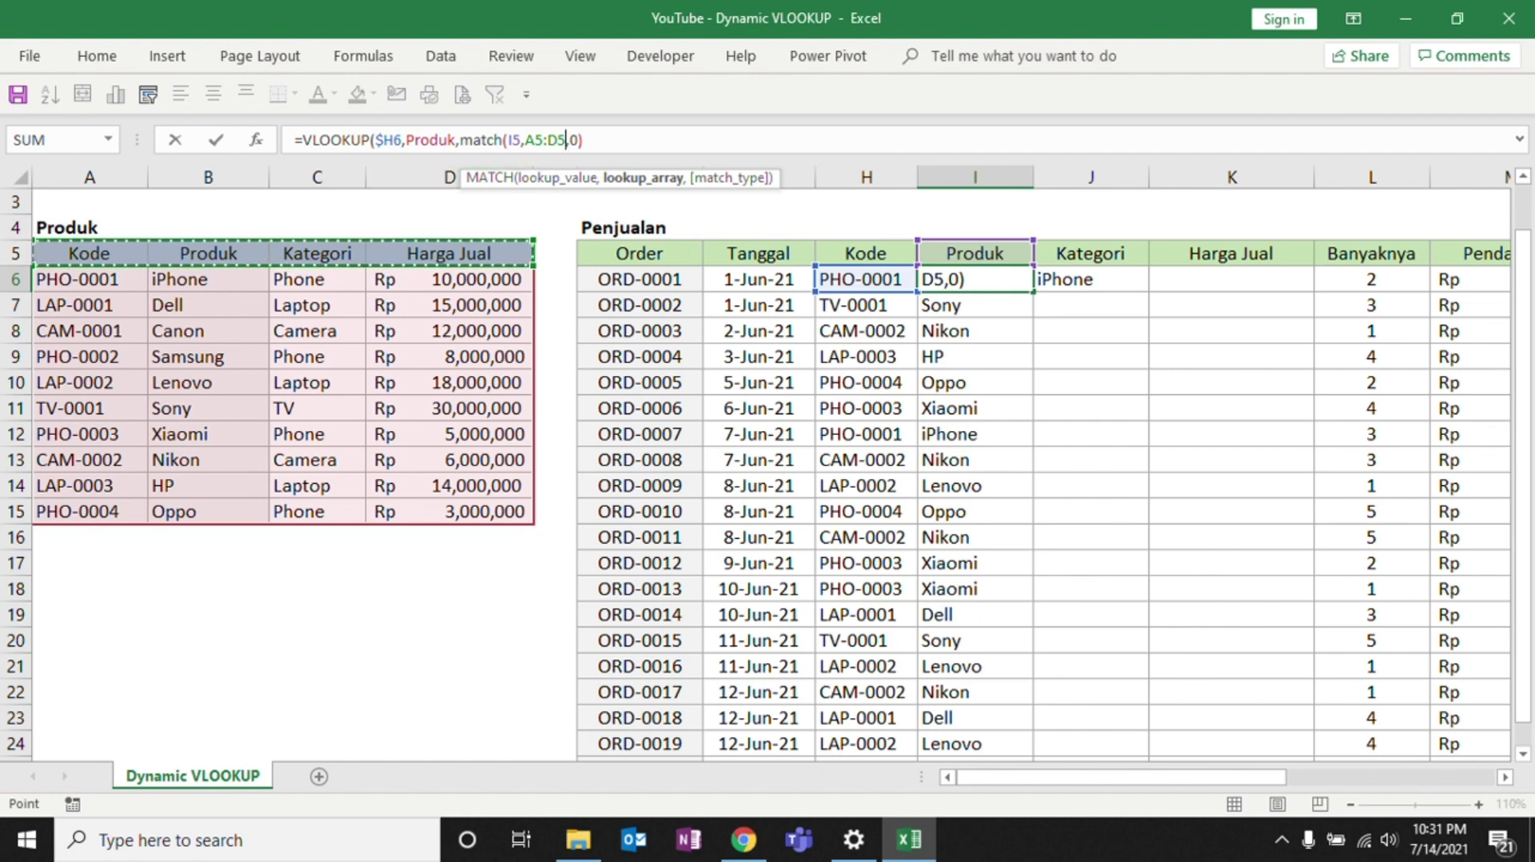
type(",")
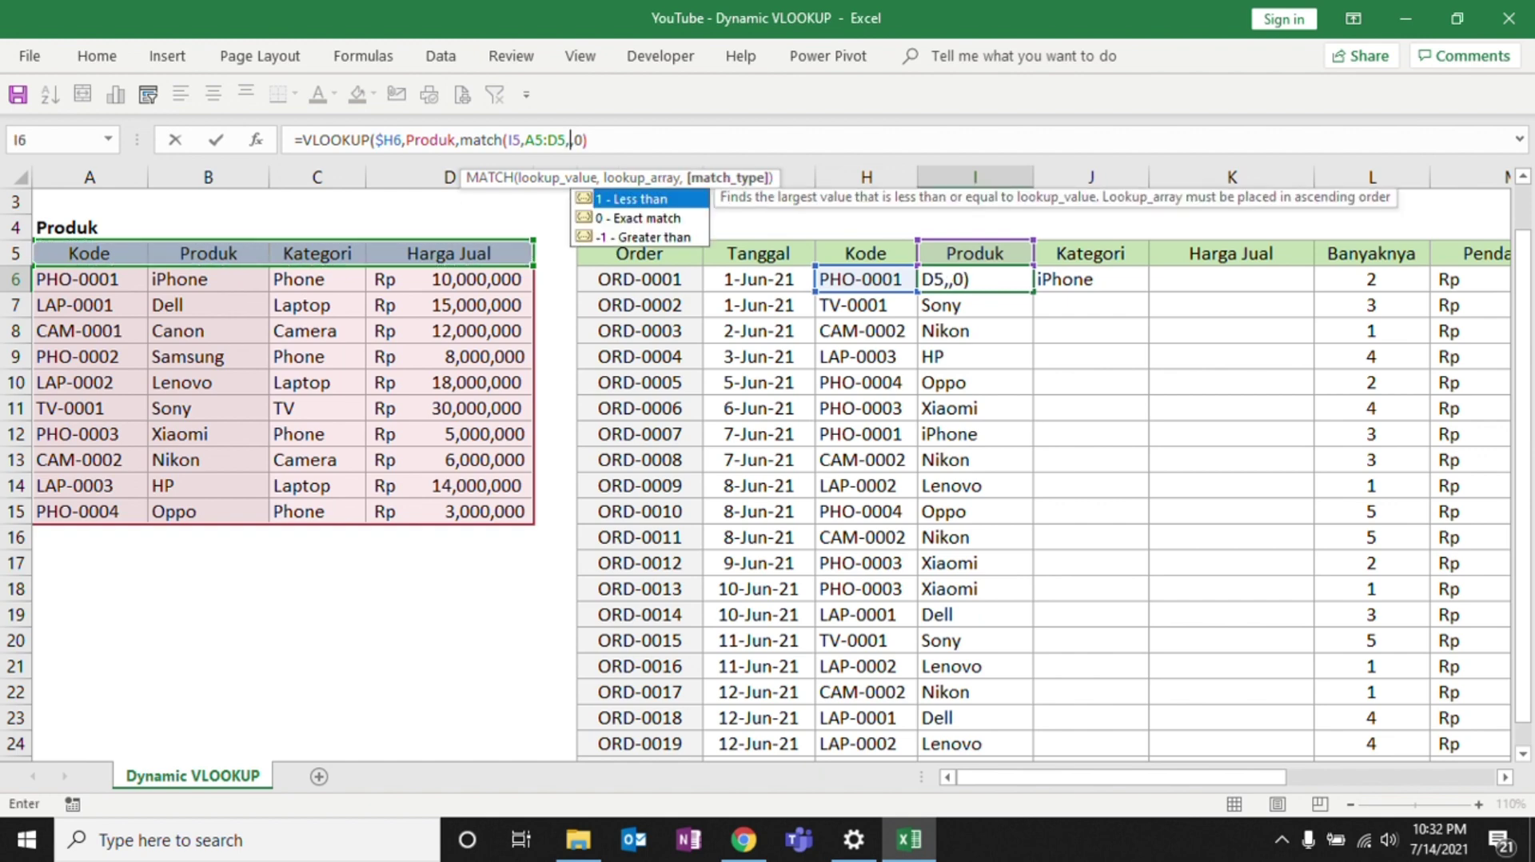
type("0)")
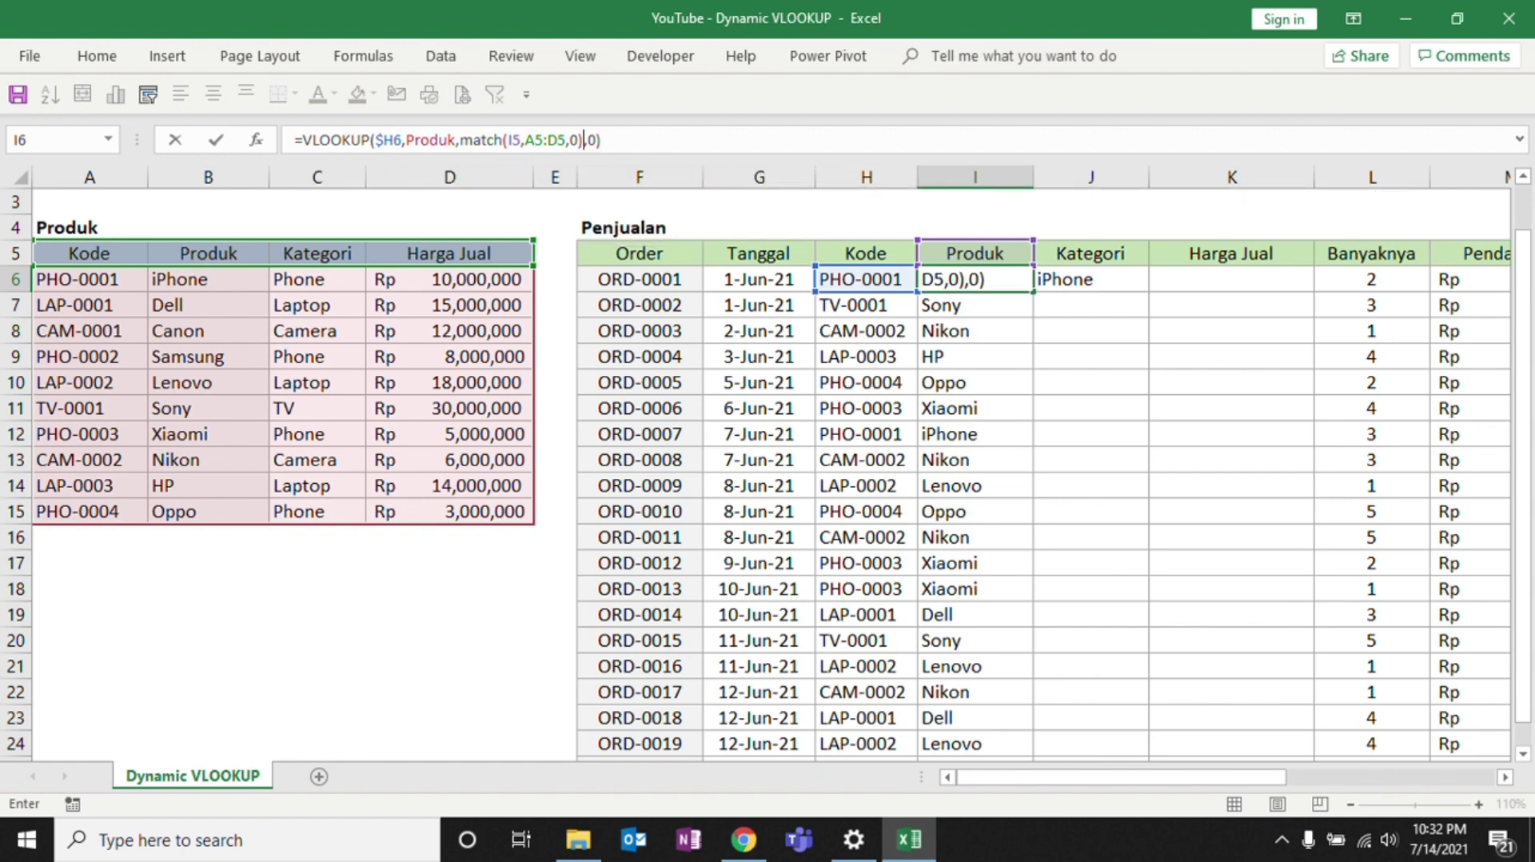
key("Return")
Copy the VLOOKUP-MATCH formula from I6 down to I7 and check how its MATCH references shift.
left_click(975, 279)
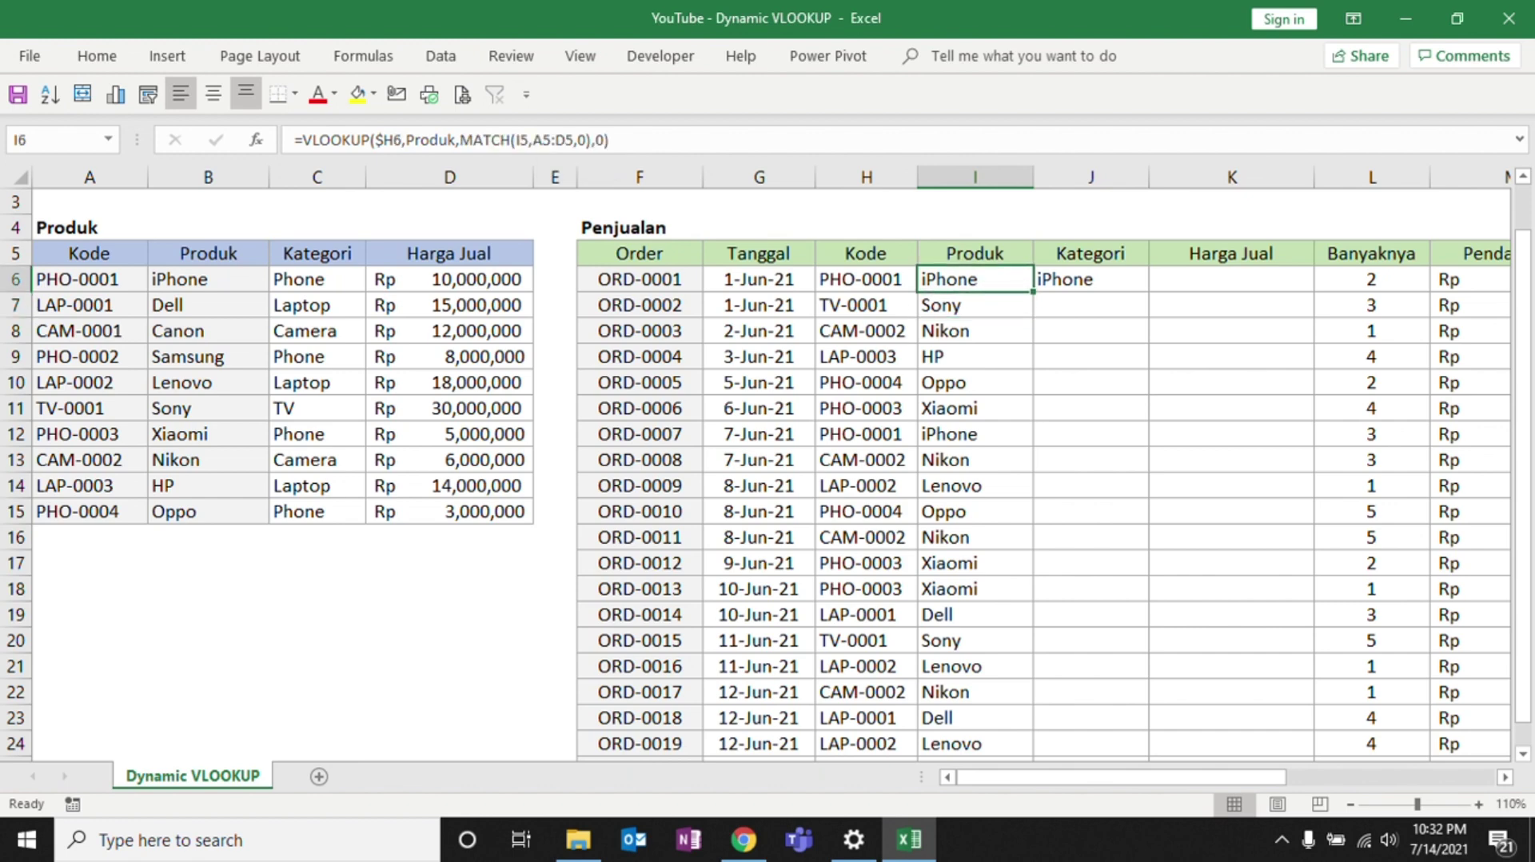
left_click(975, 305)
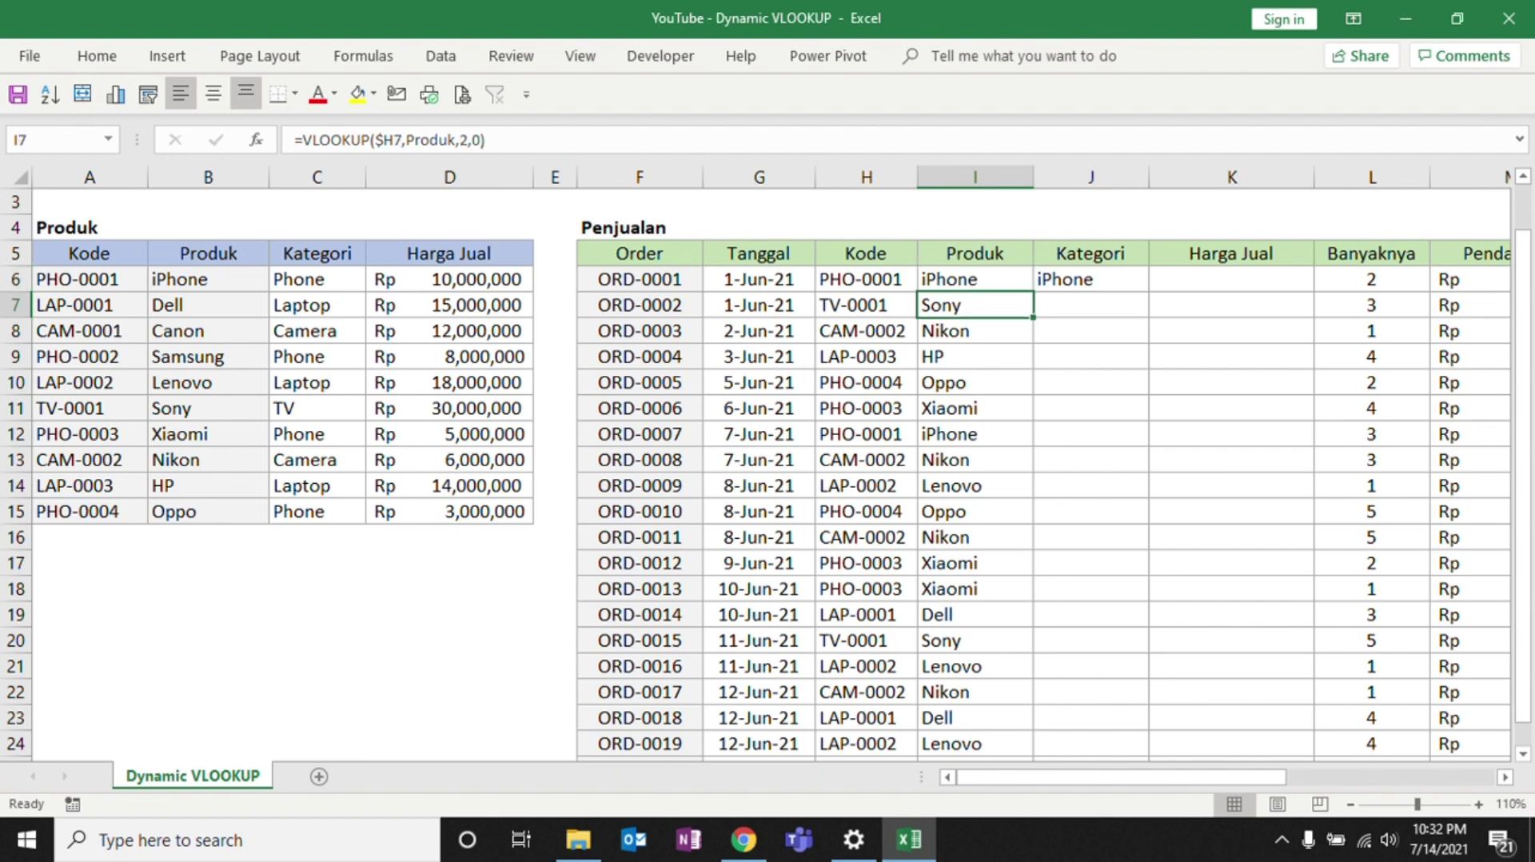
left_click(974, 279)
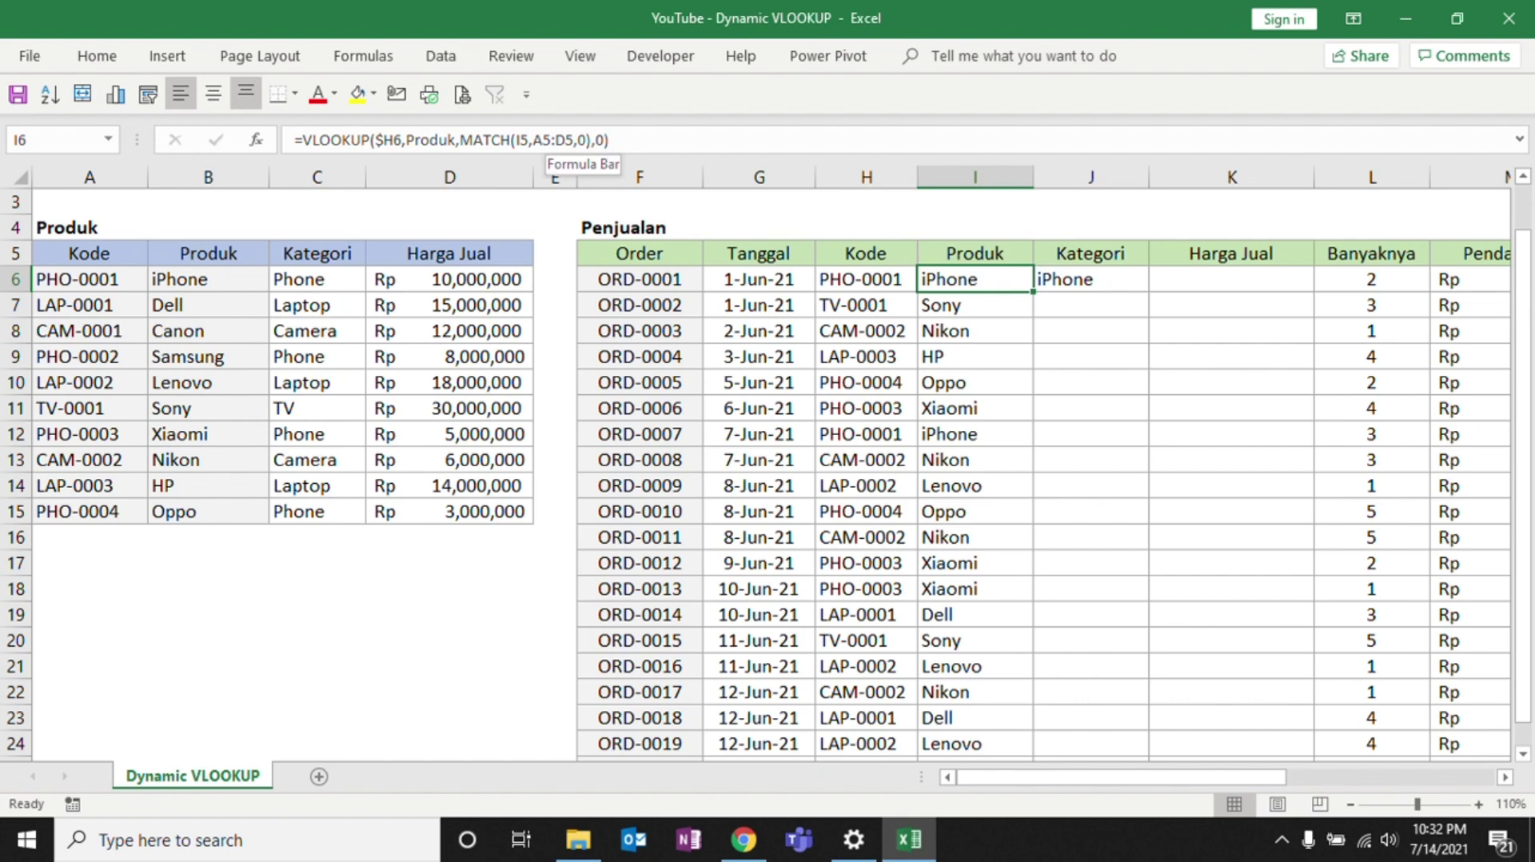
left_click(520, 140)
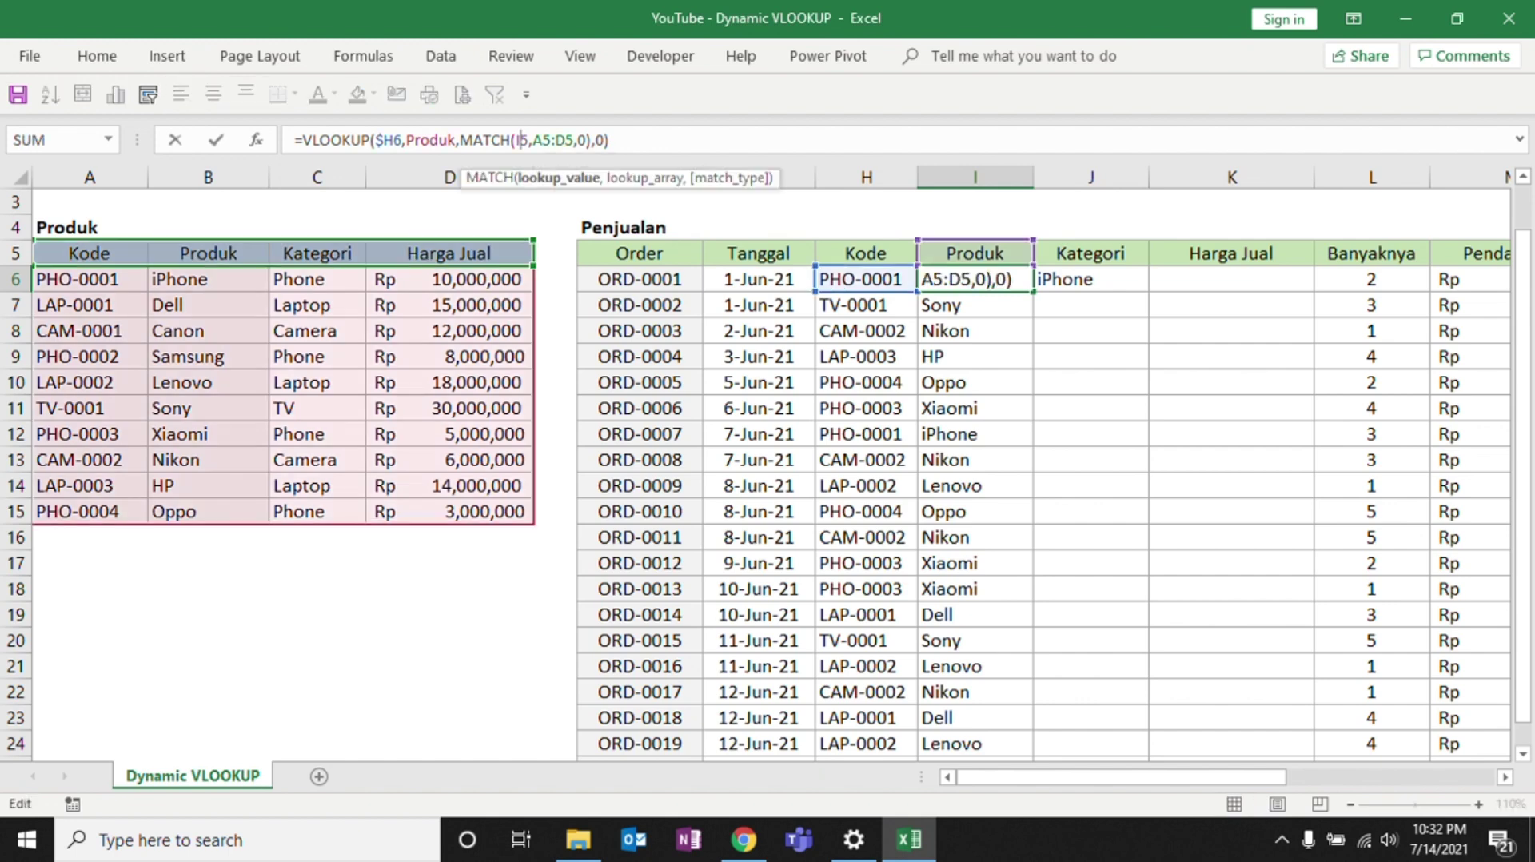
key("ctrl+Return")
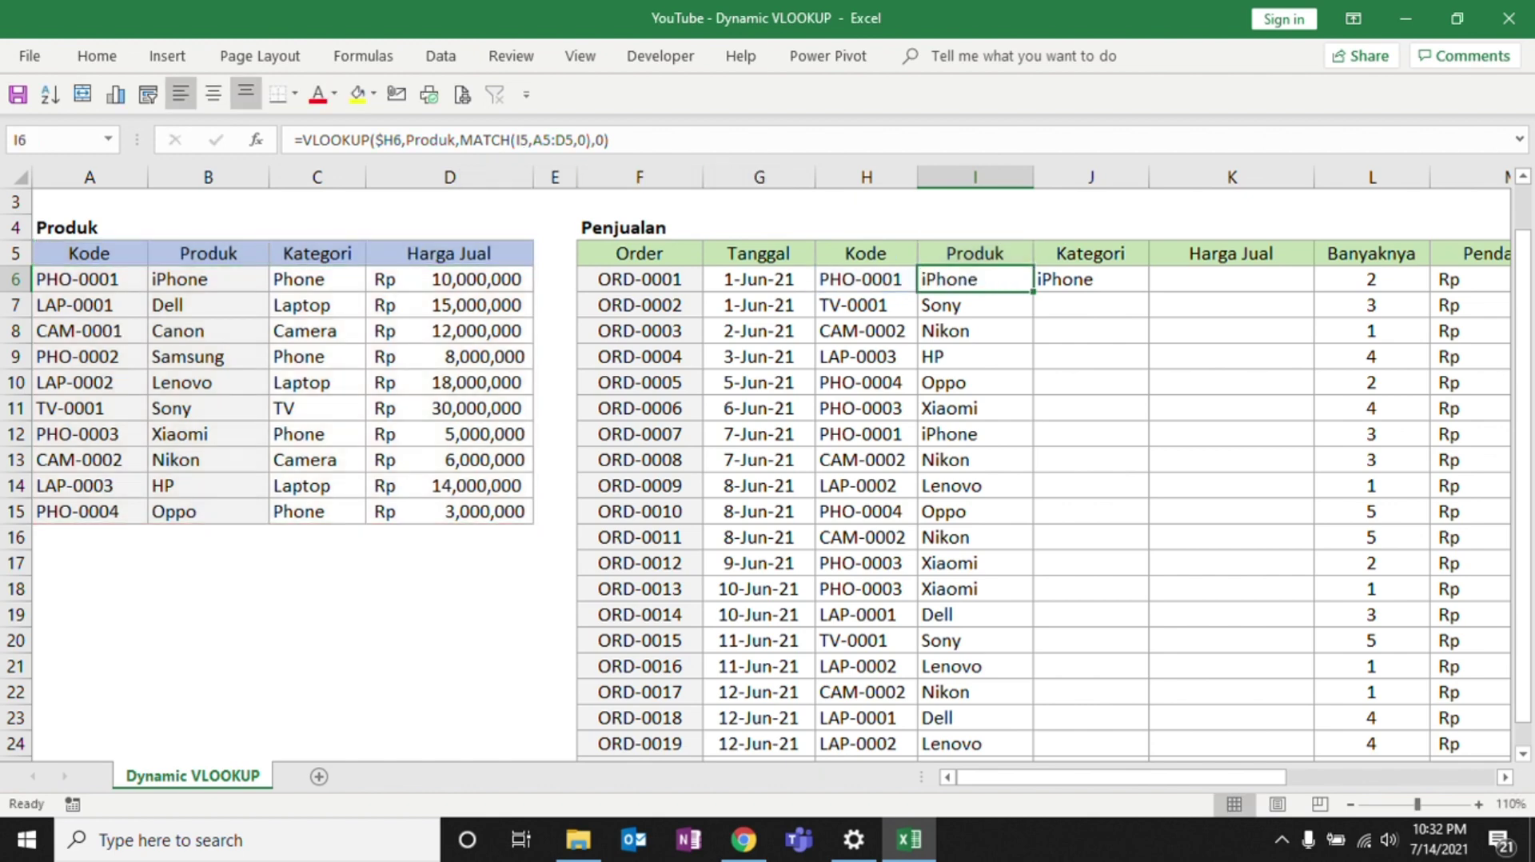
left_click_drag(1033, 292, 1033, 318)
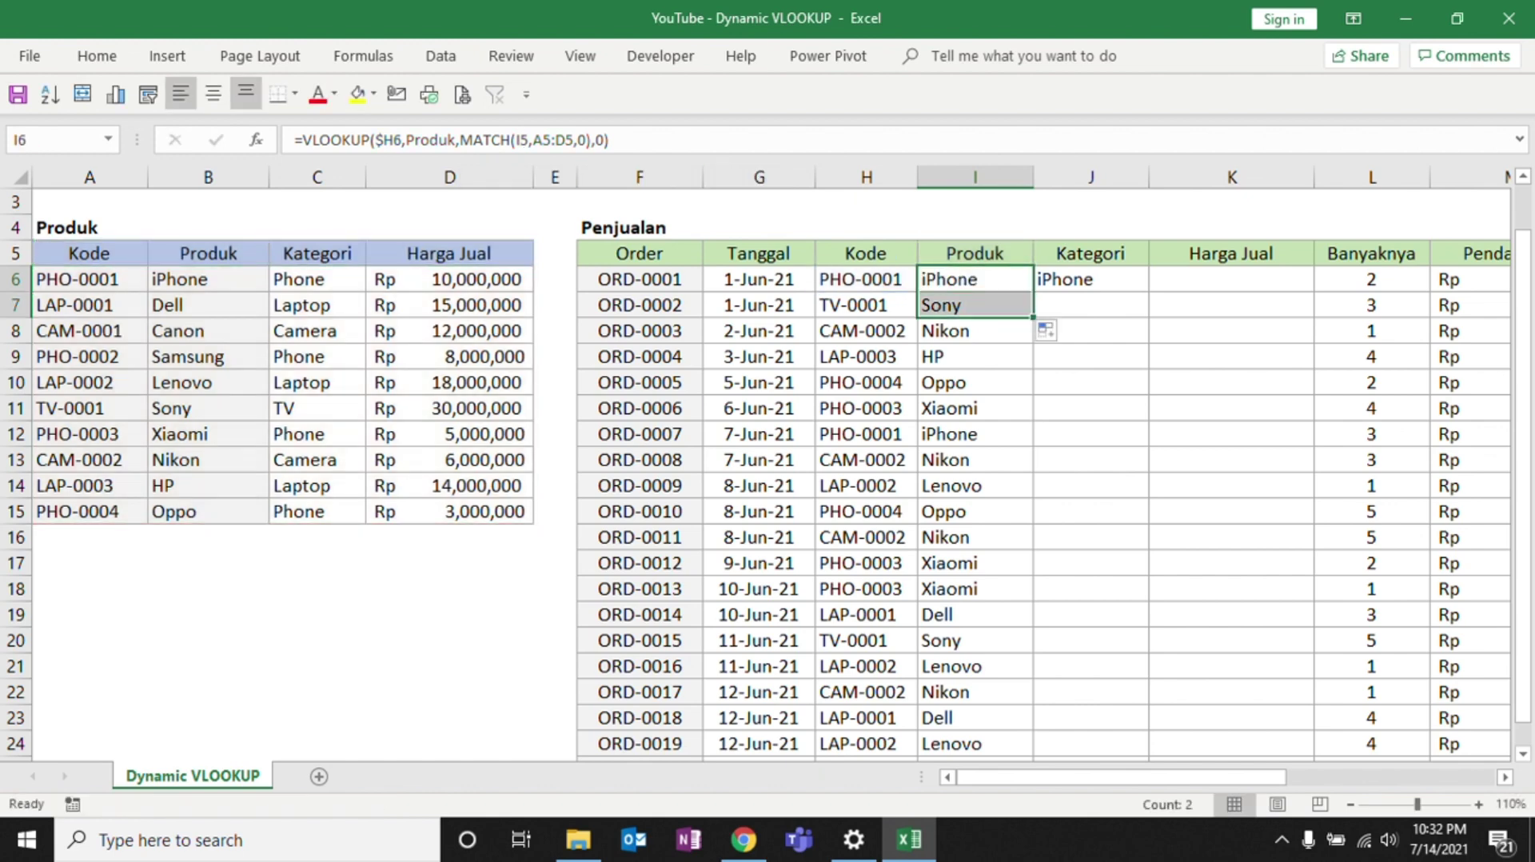
left_click(975, 305)
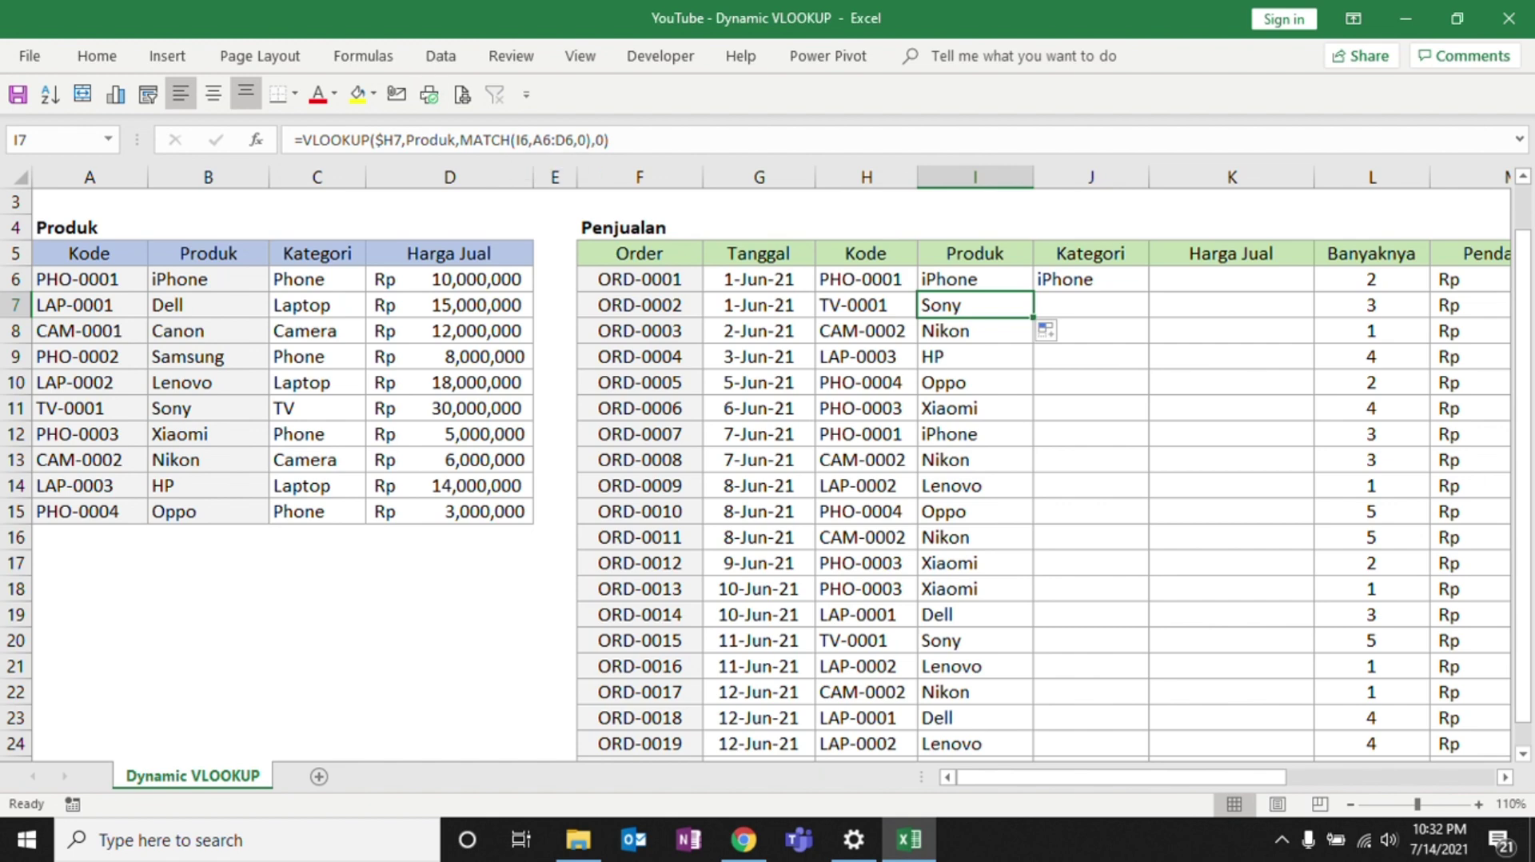
Lock the row of the MATCH lookup value in I6 as I$5 and check it against the Produk header cell.
left_click(975, 279)
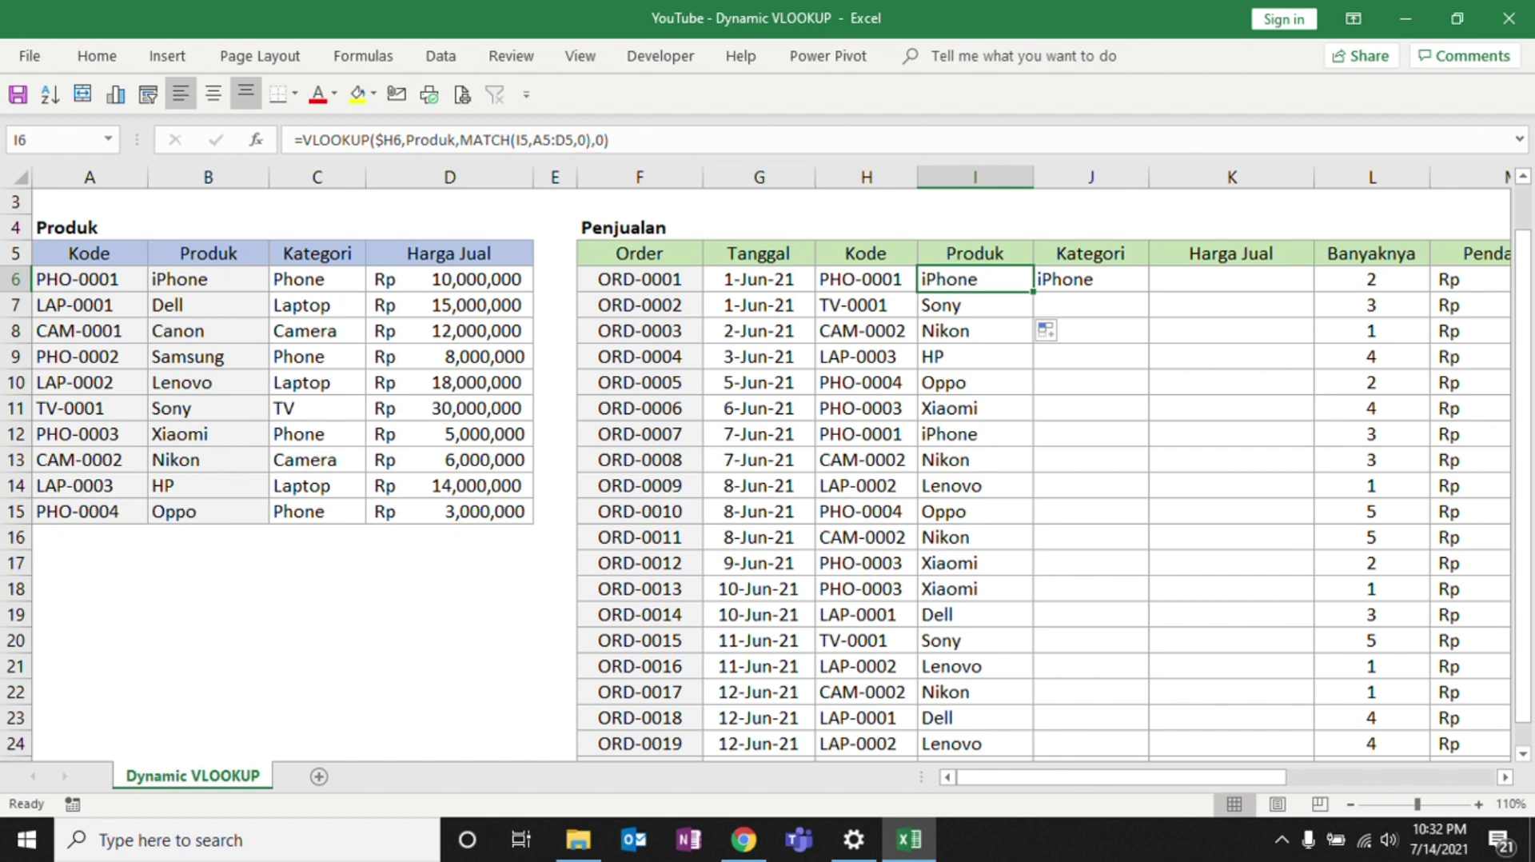
left_click(519, 140)
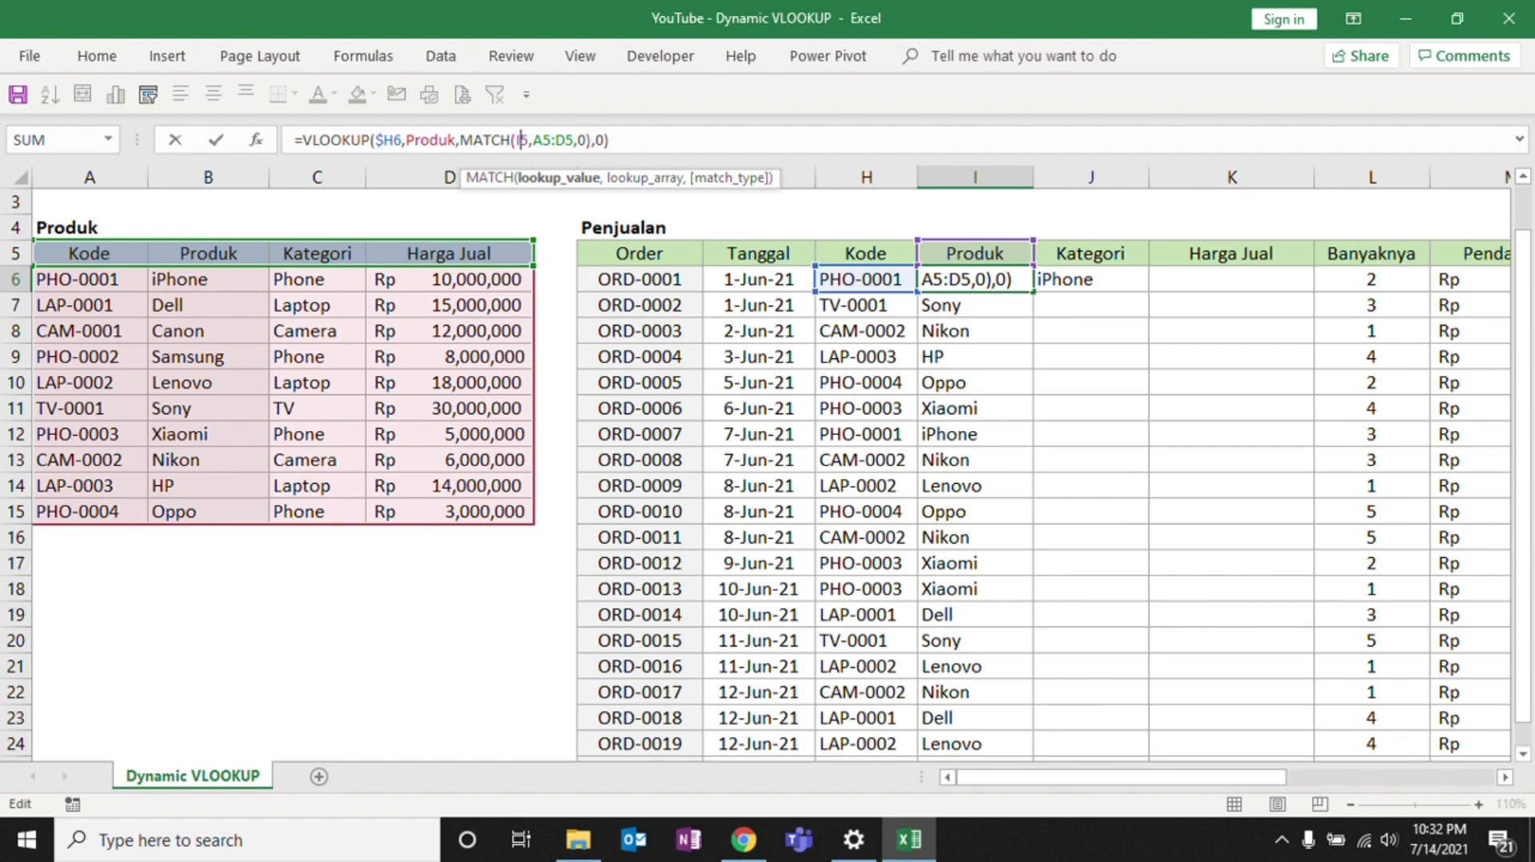
type("$")
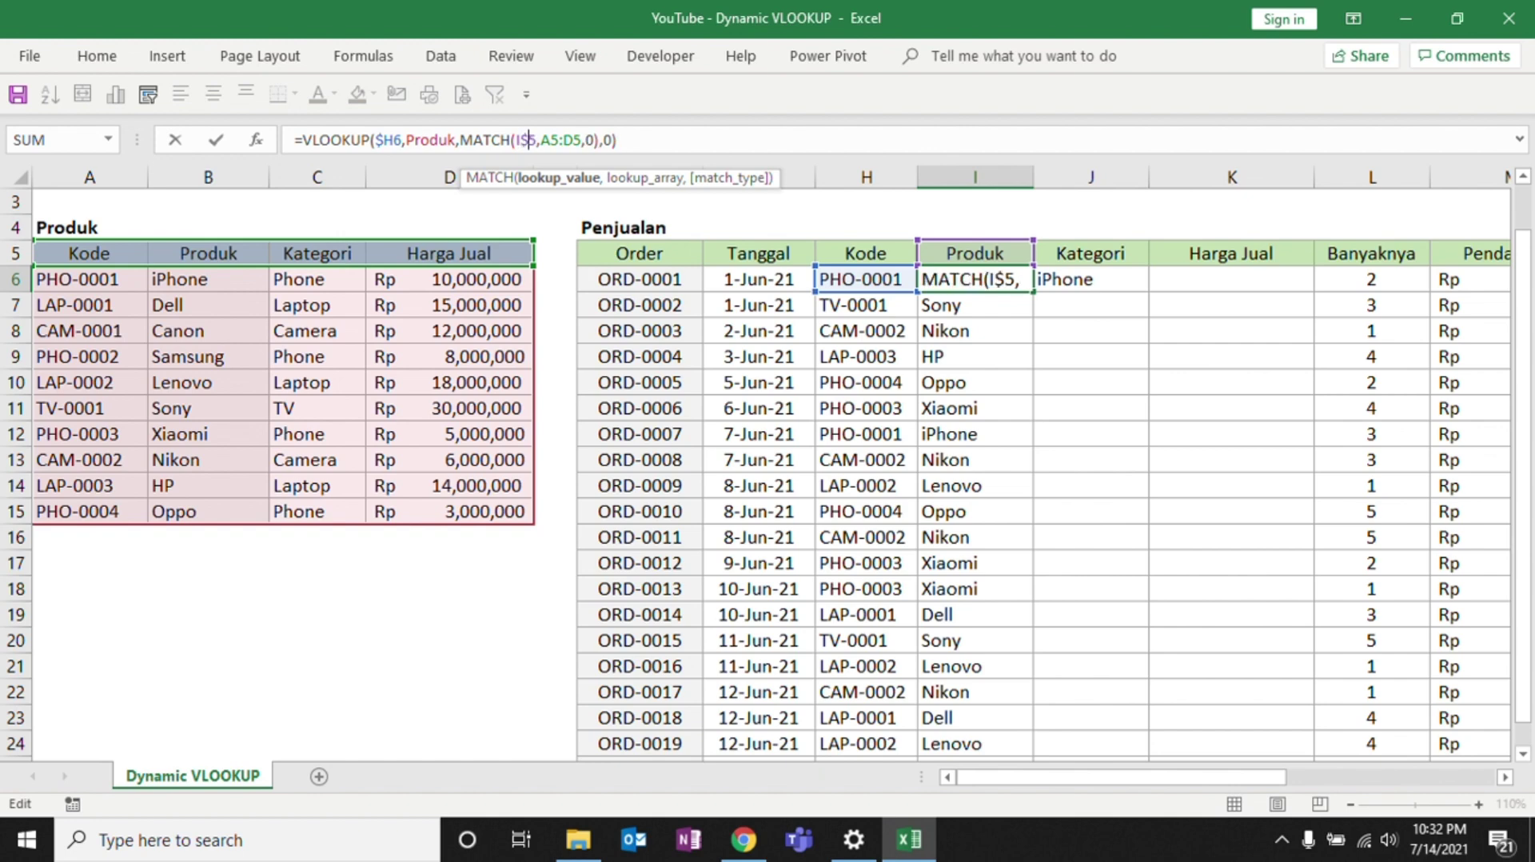
key("ctrl+Return")
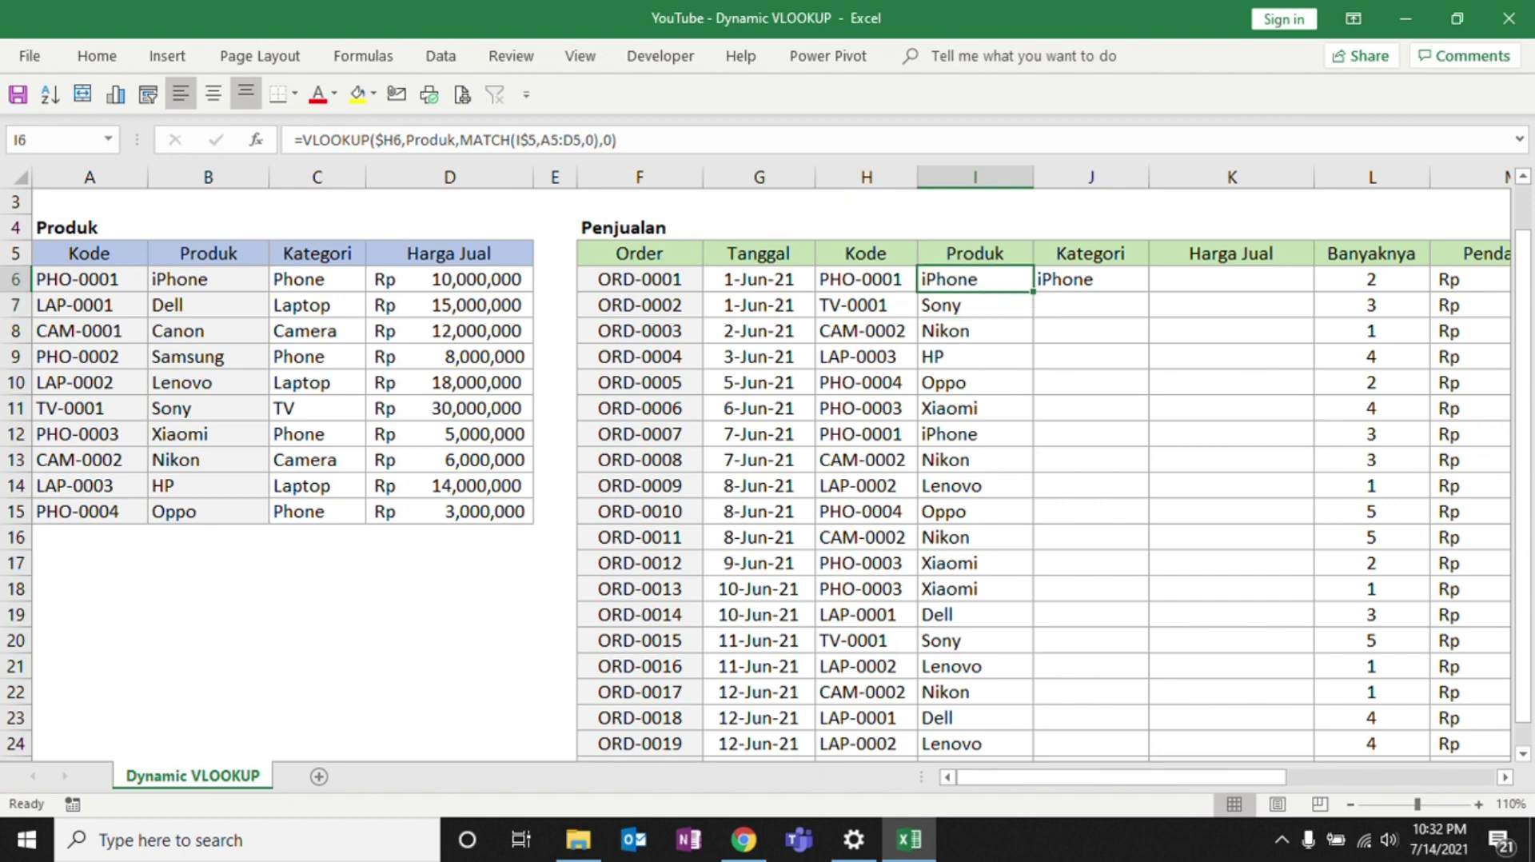
left_click(975, 254)
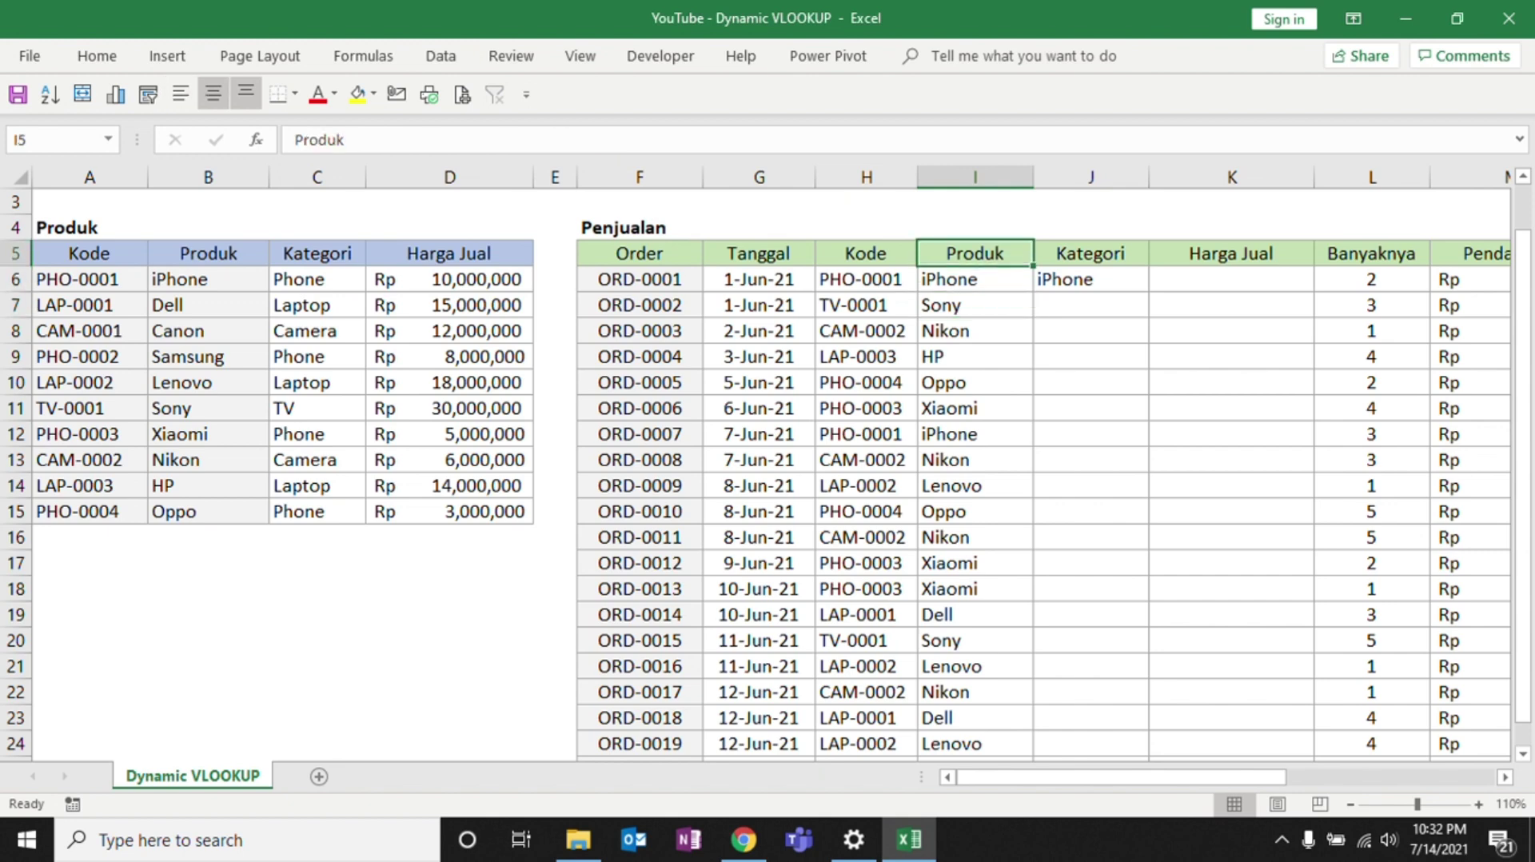
left_click(15, 253)
left_click(975, 253)
left_click(975, 279)
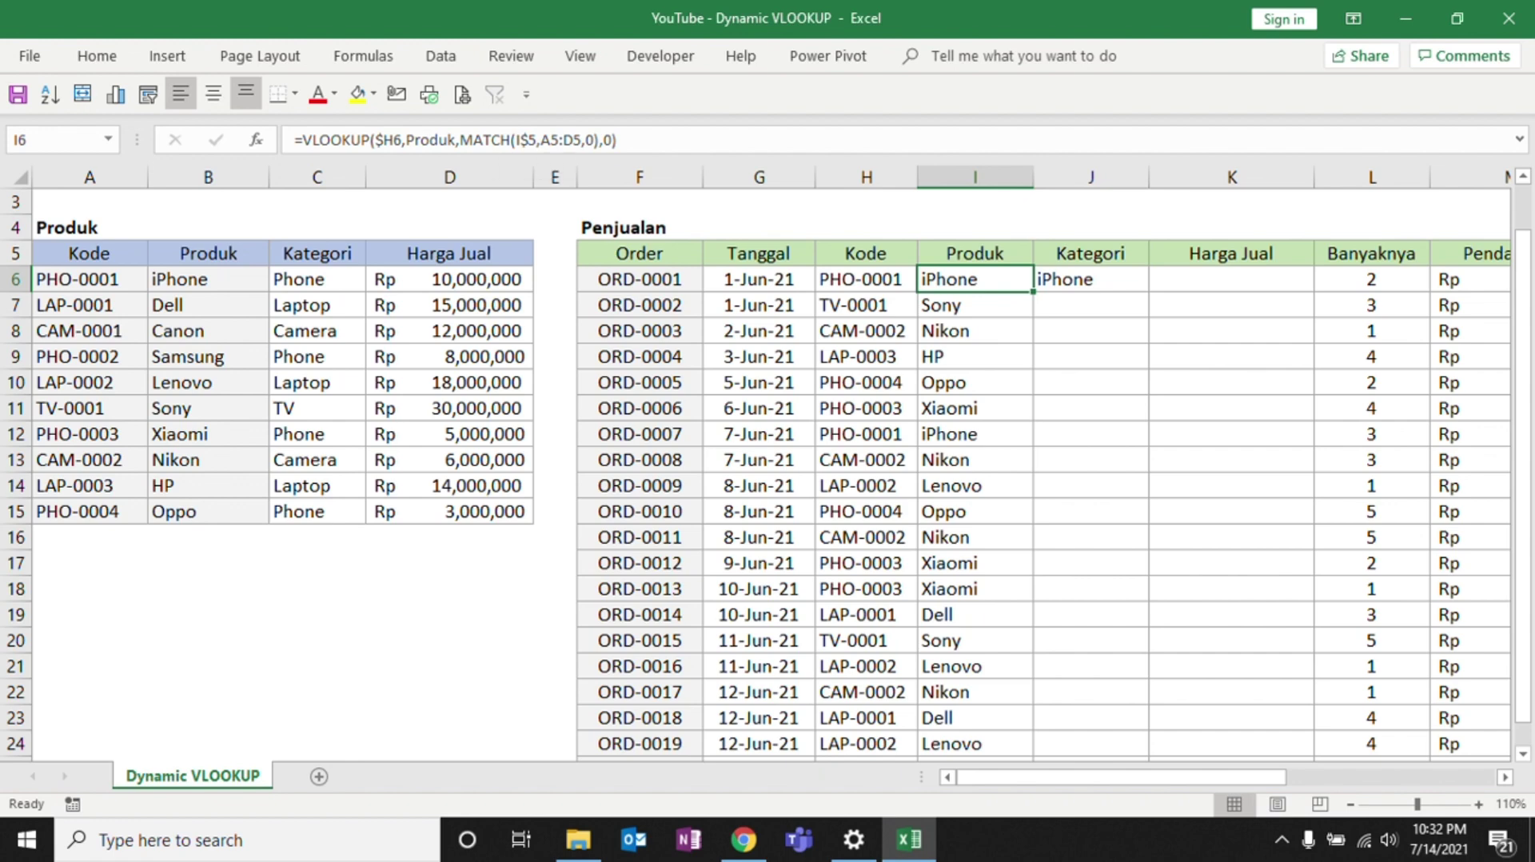
Copy the formula from I6 into Kategori cell J6 and compare the MATCH references of both cells.
left_click_drag(1034, 292, 1119, 286)
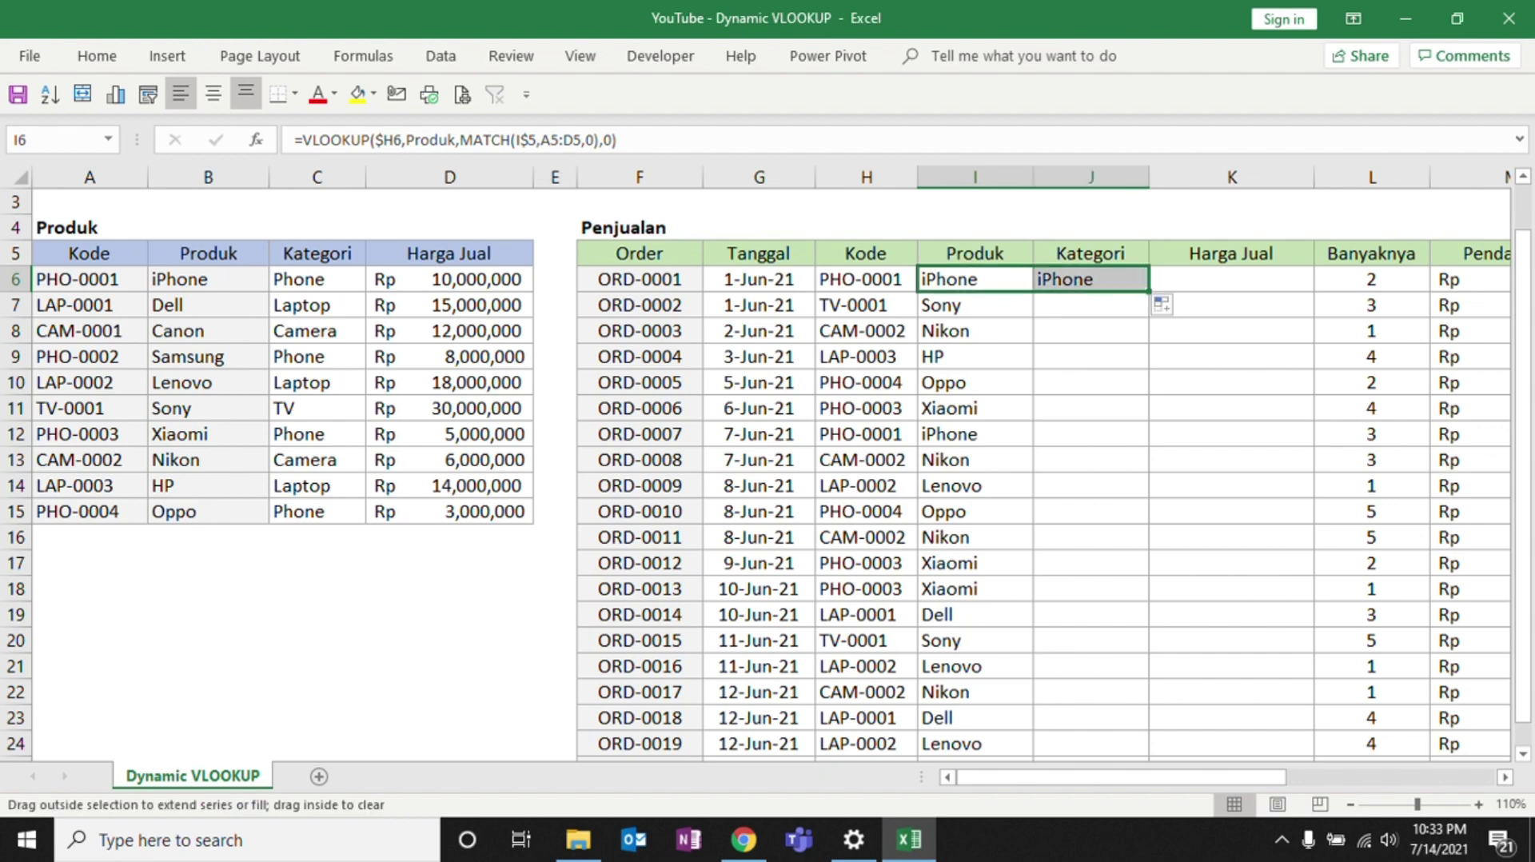
left_click(1092, 254)
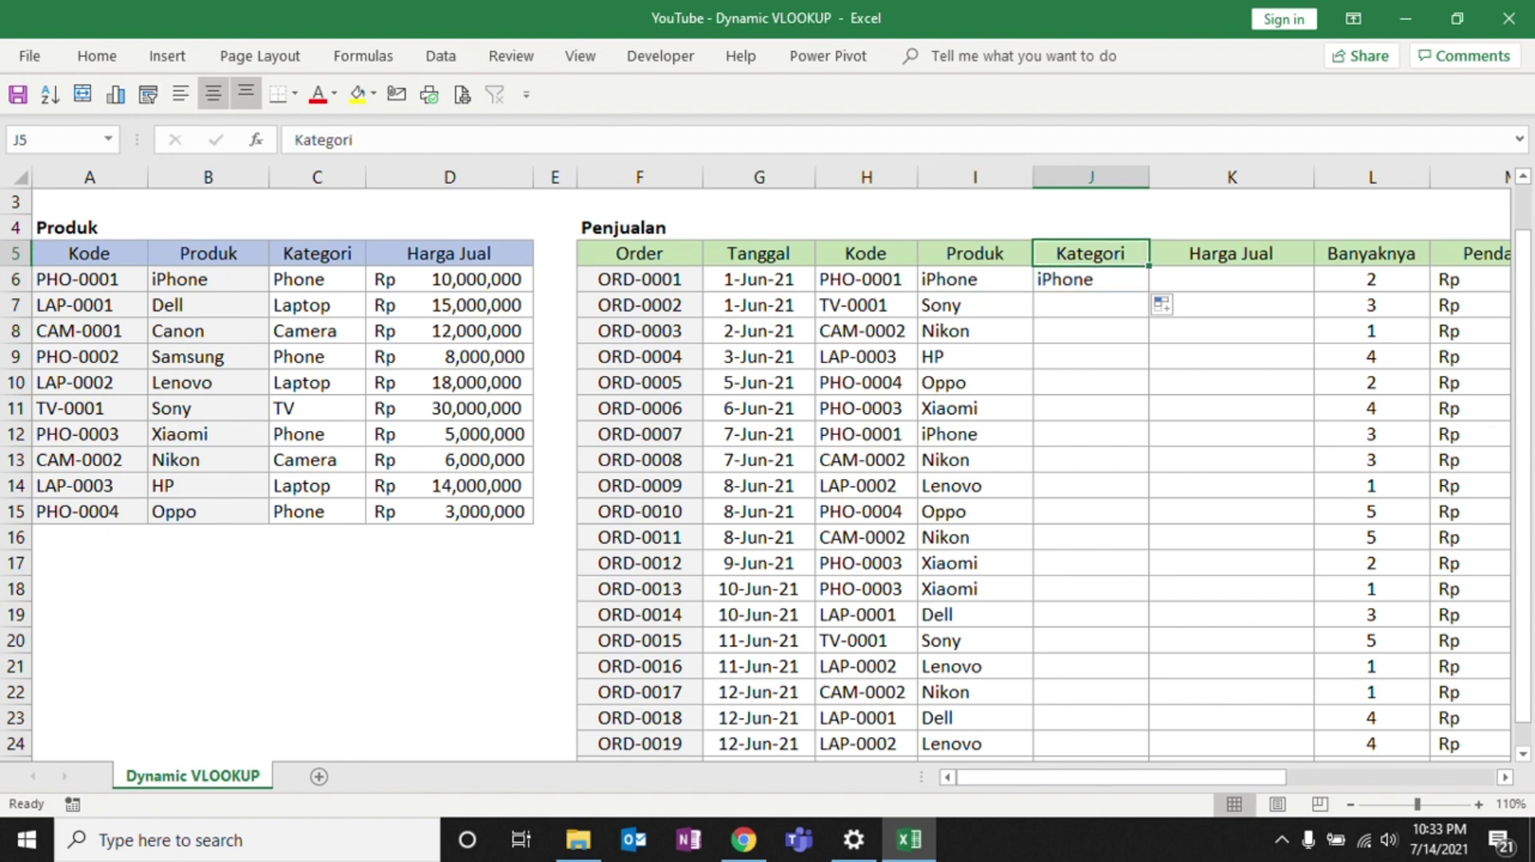
left_click(1091, 279)
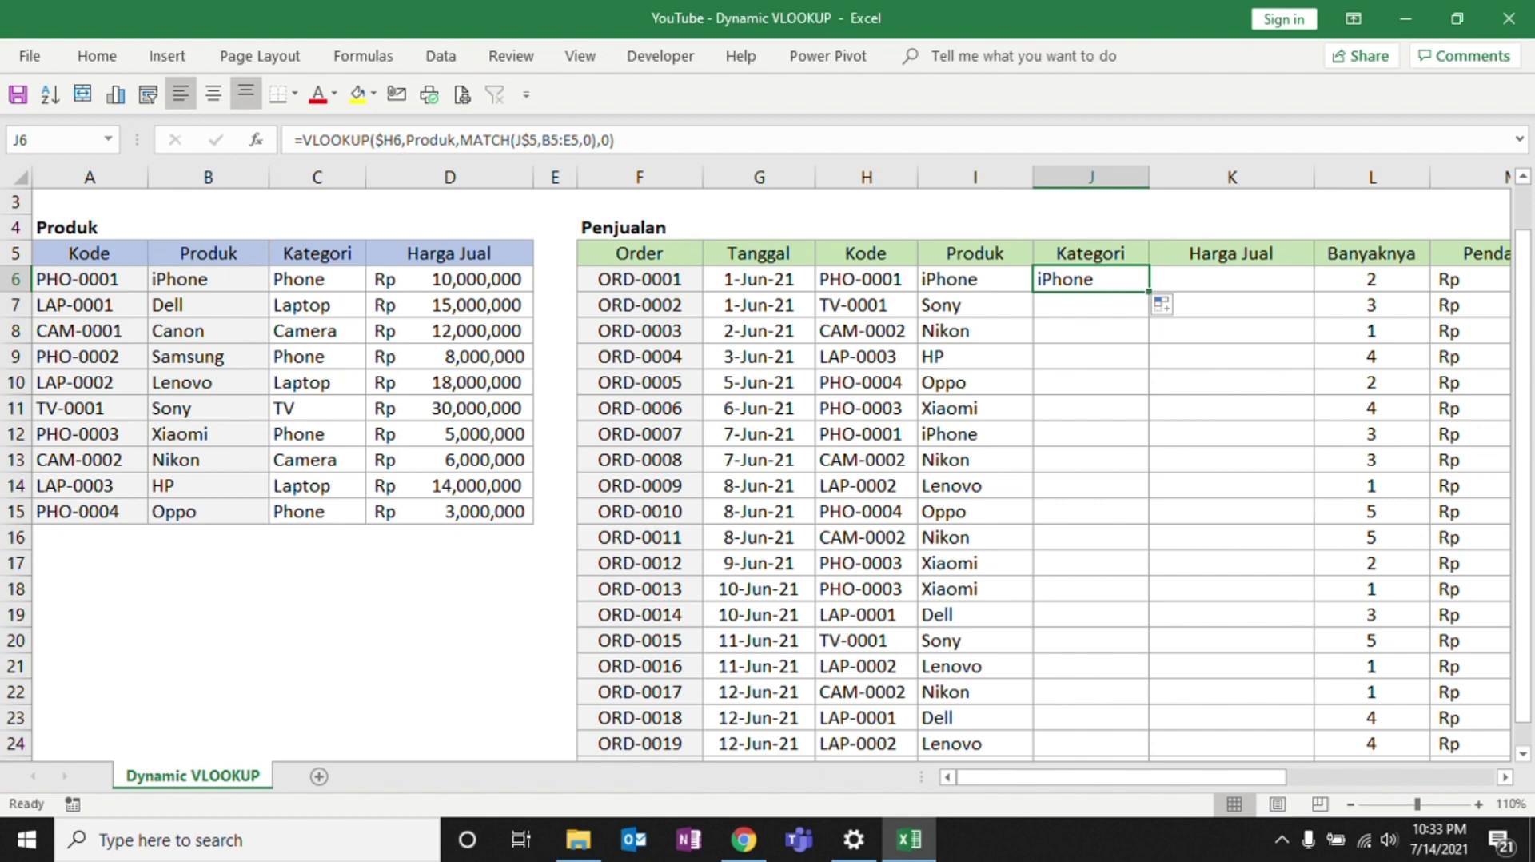
left_click(1091, 253)
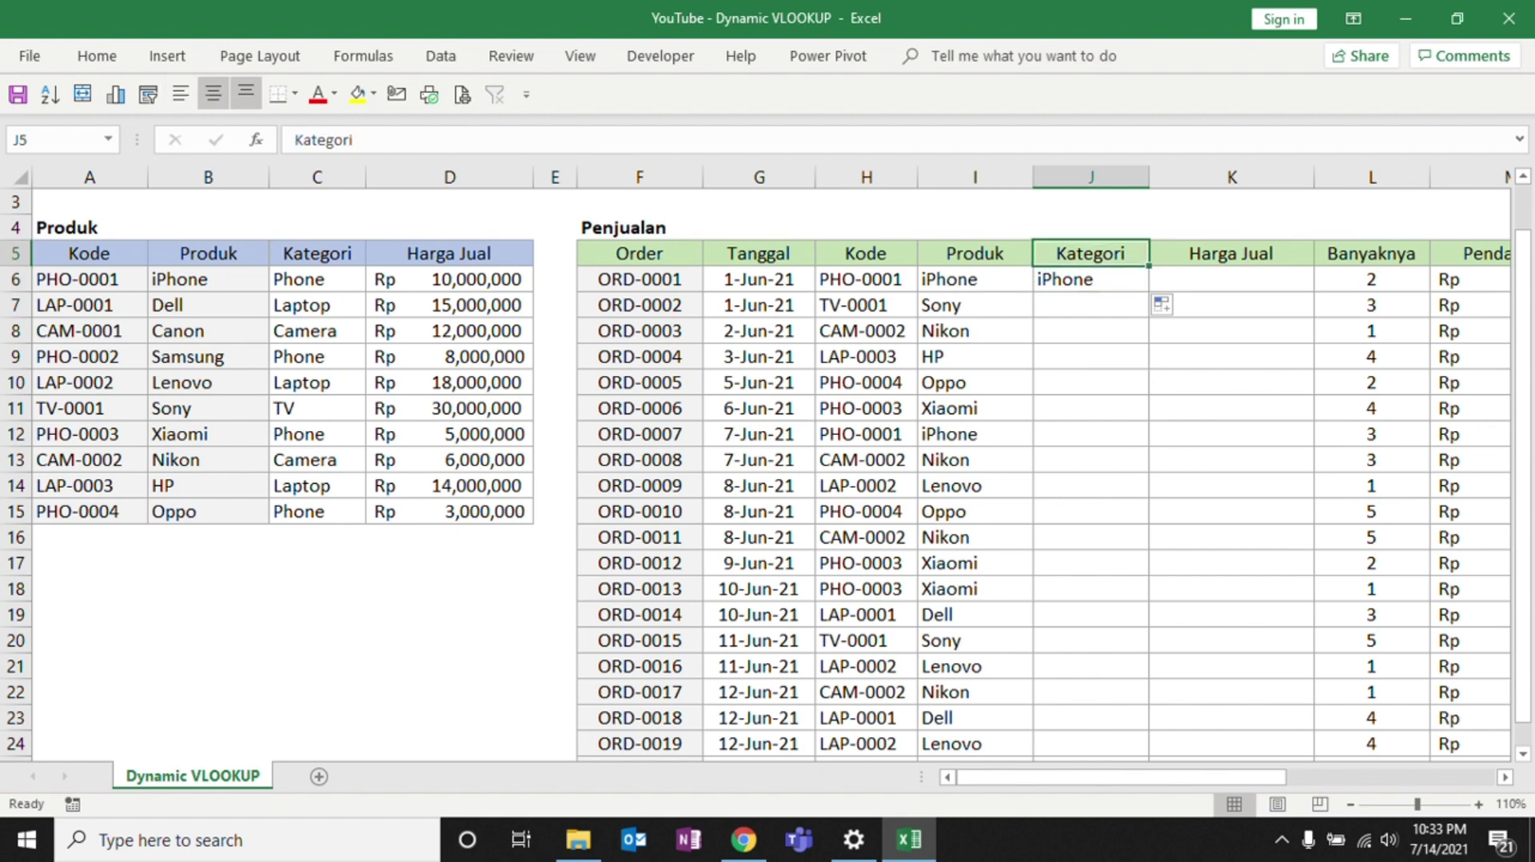
left_click(1090, 279)
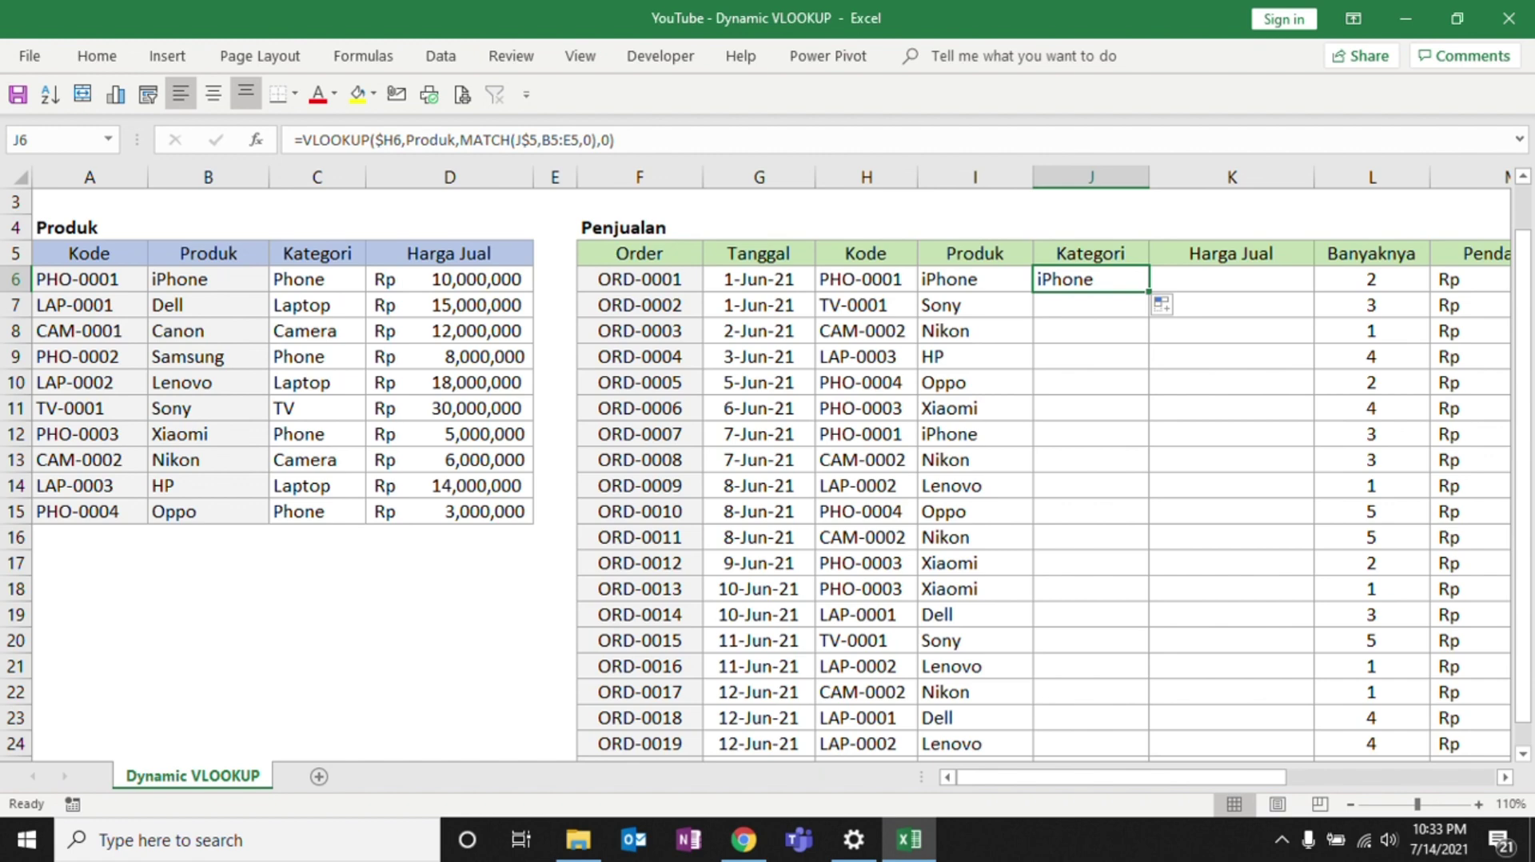
left_click(975, 279)
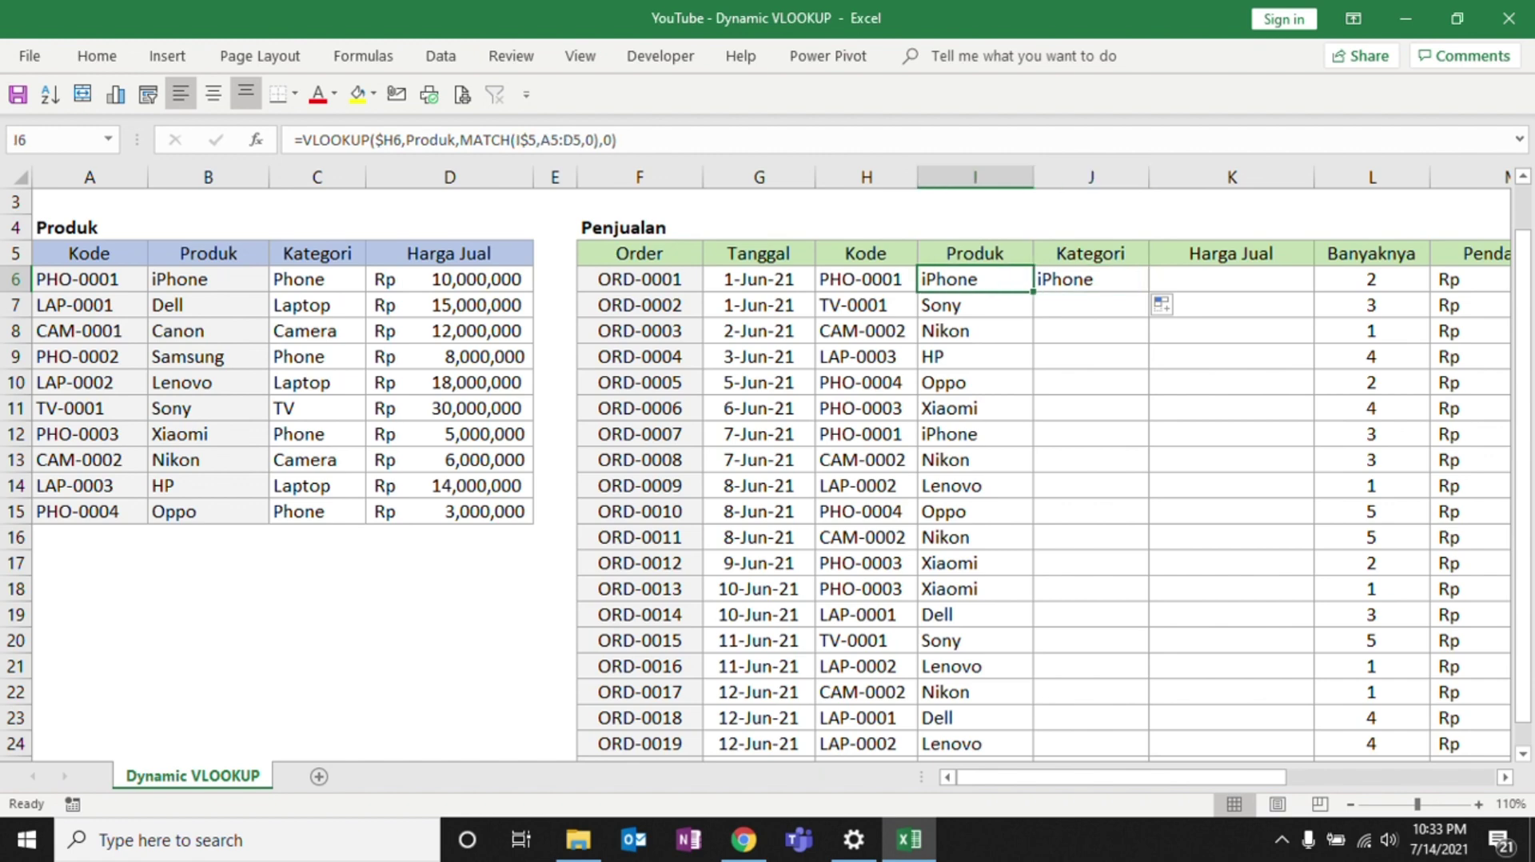
left_click(1091, 279)
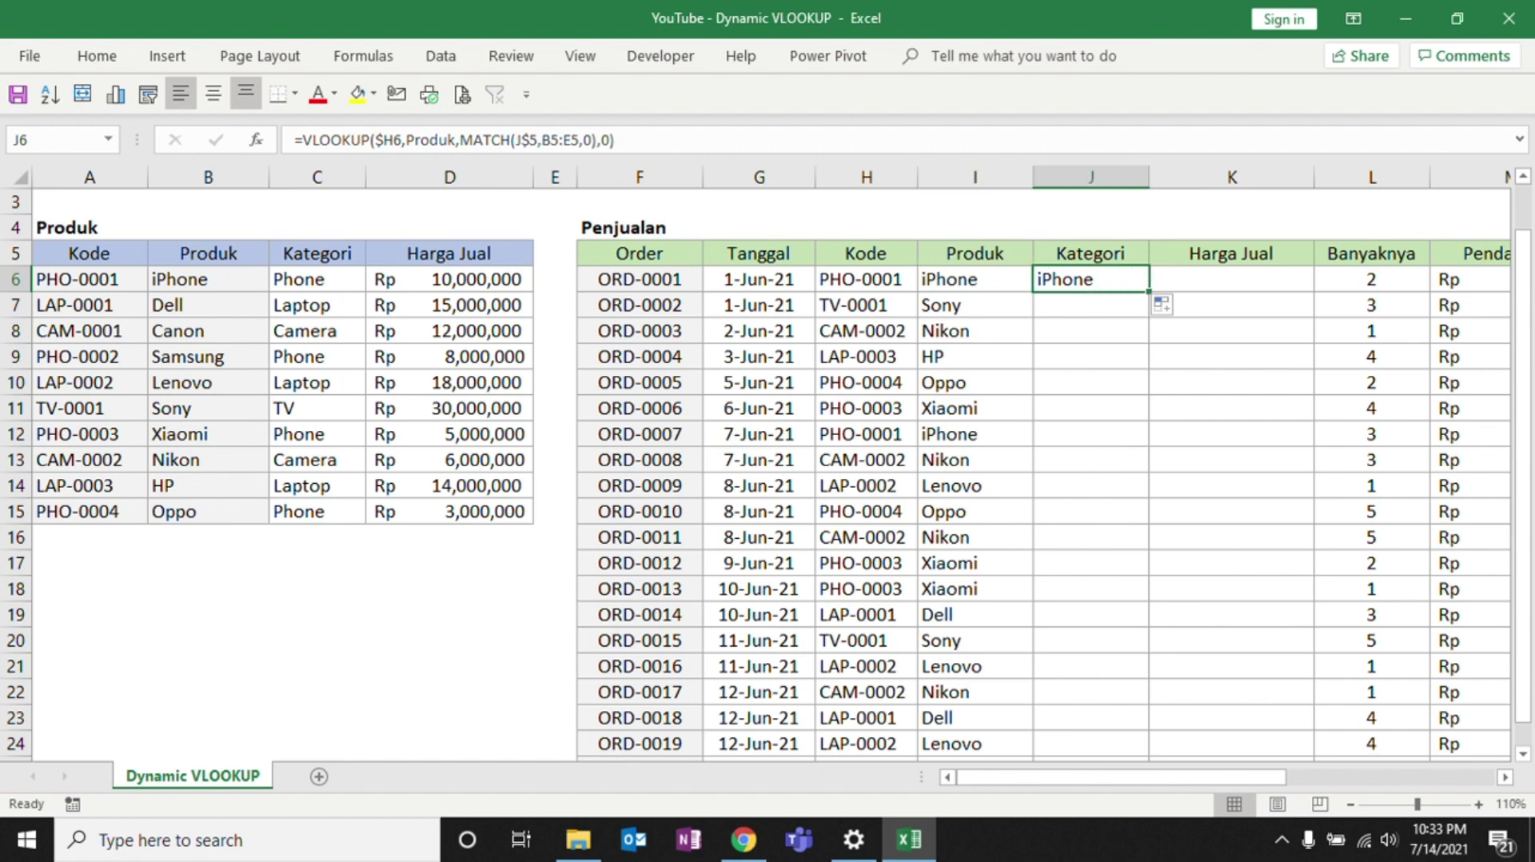
Make the MATCH lookup array in I6 absolute as $A$5:$D$5.
left_click(975, 279)
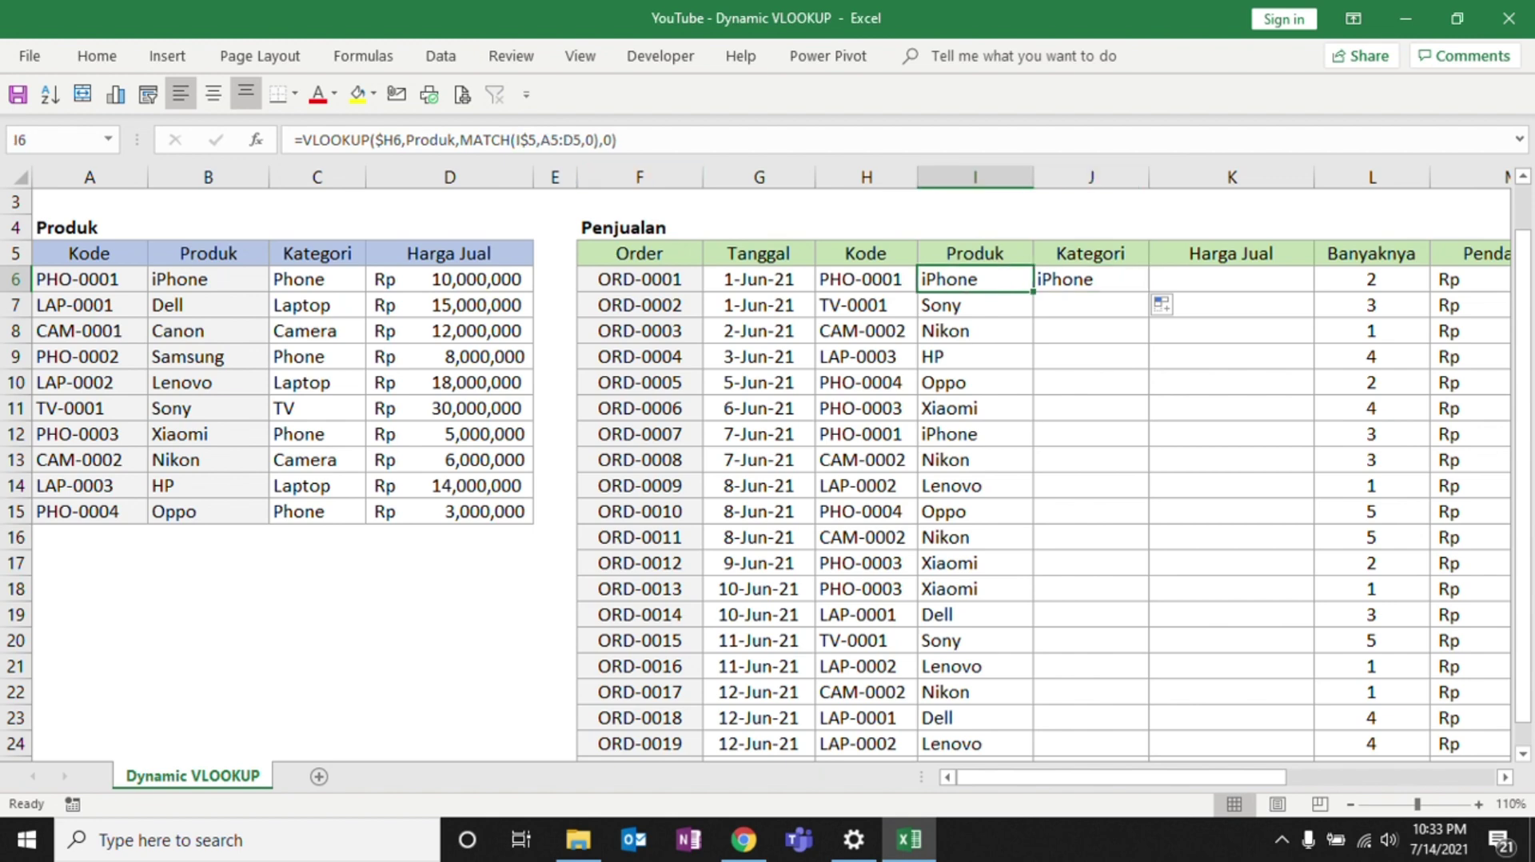
left_click_drag(541, 140, 583, 140)
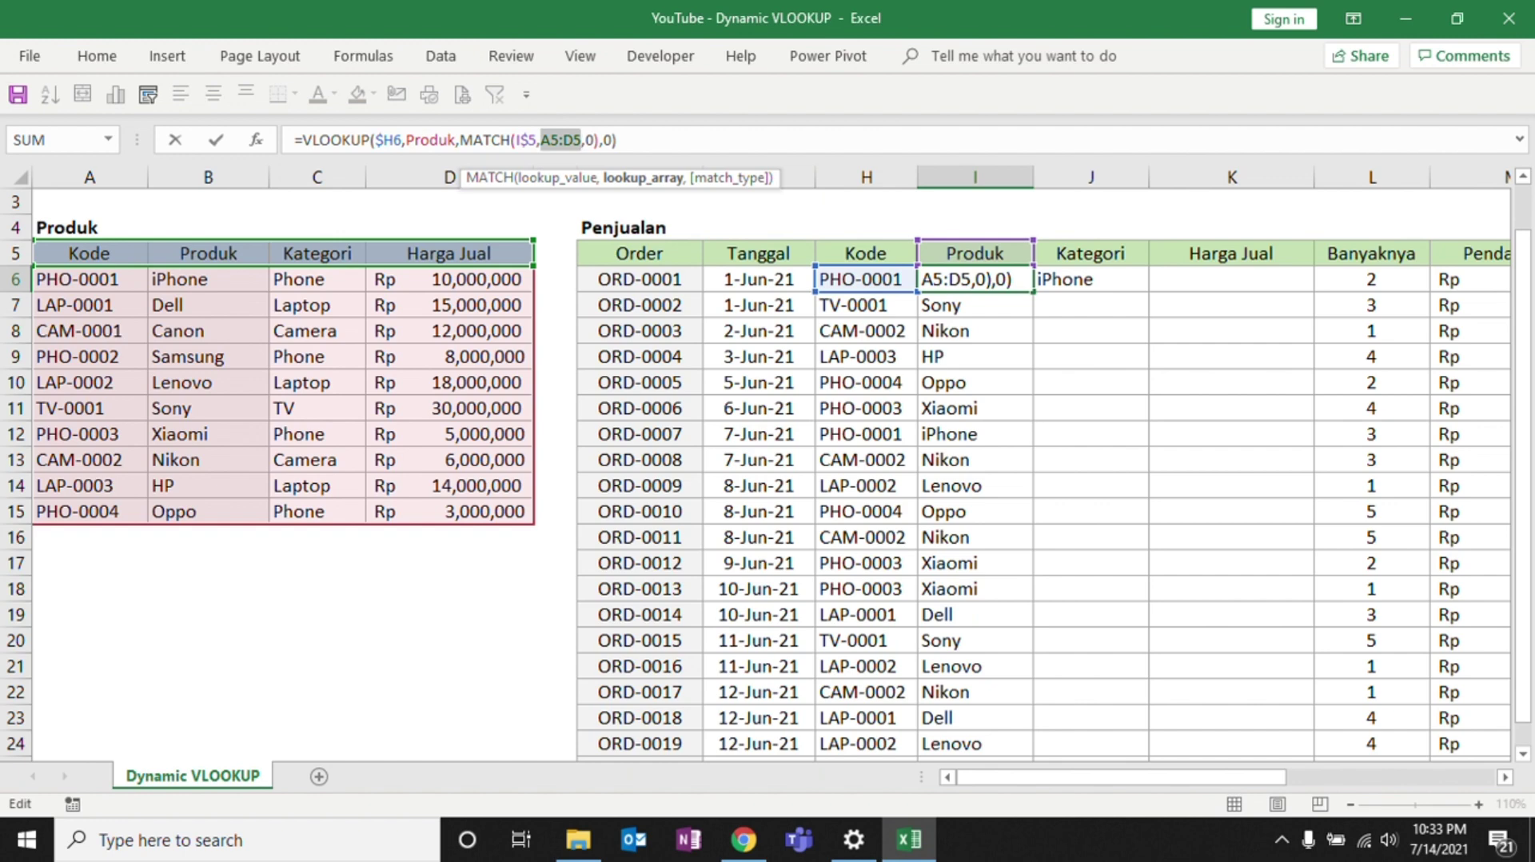
key("F4")
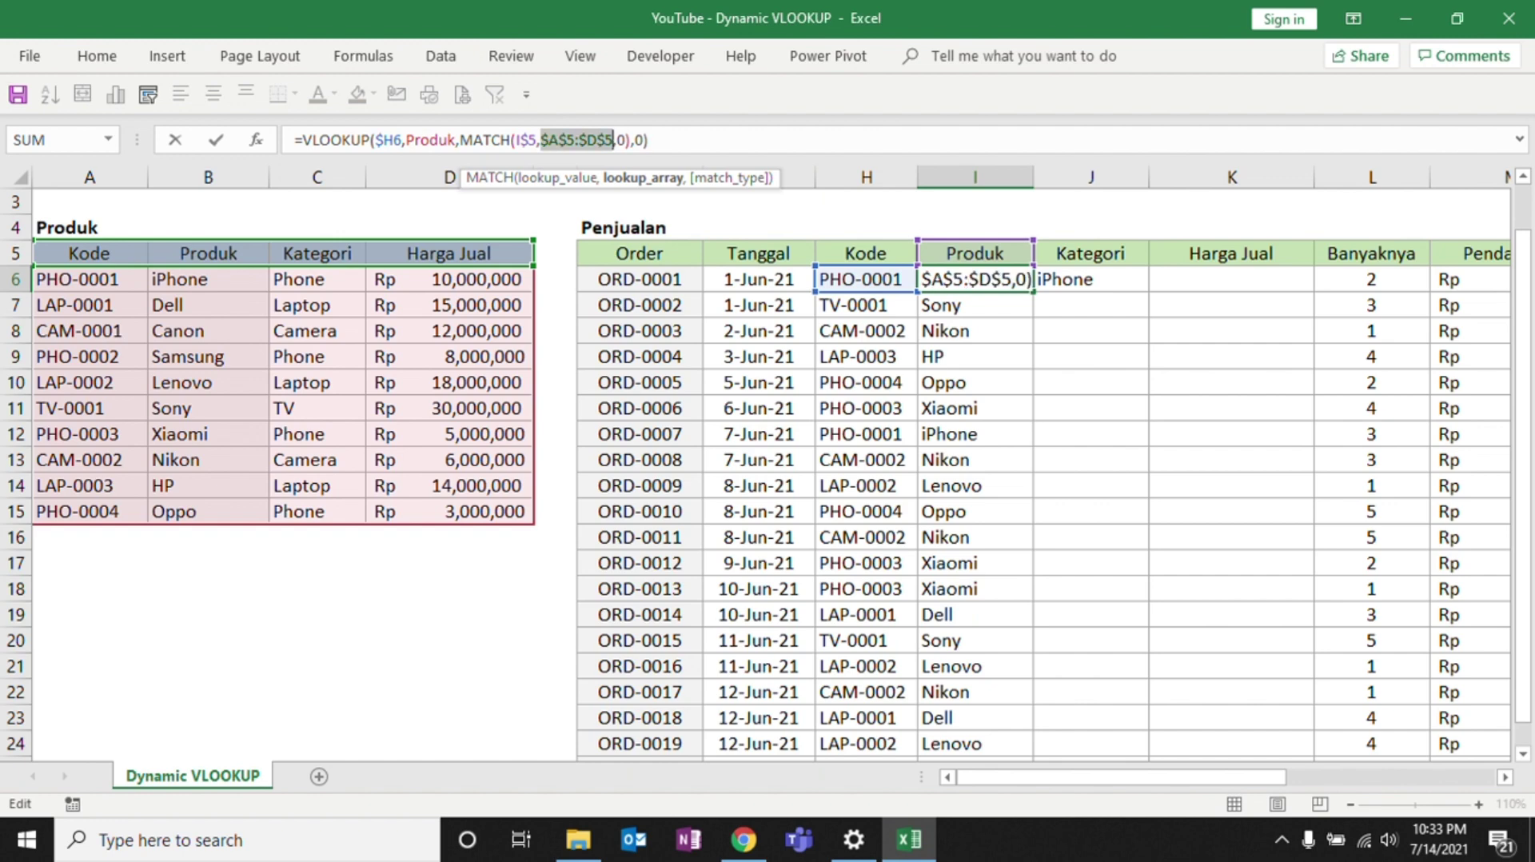
key("Return")
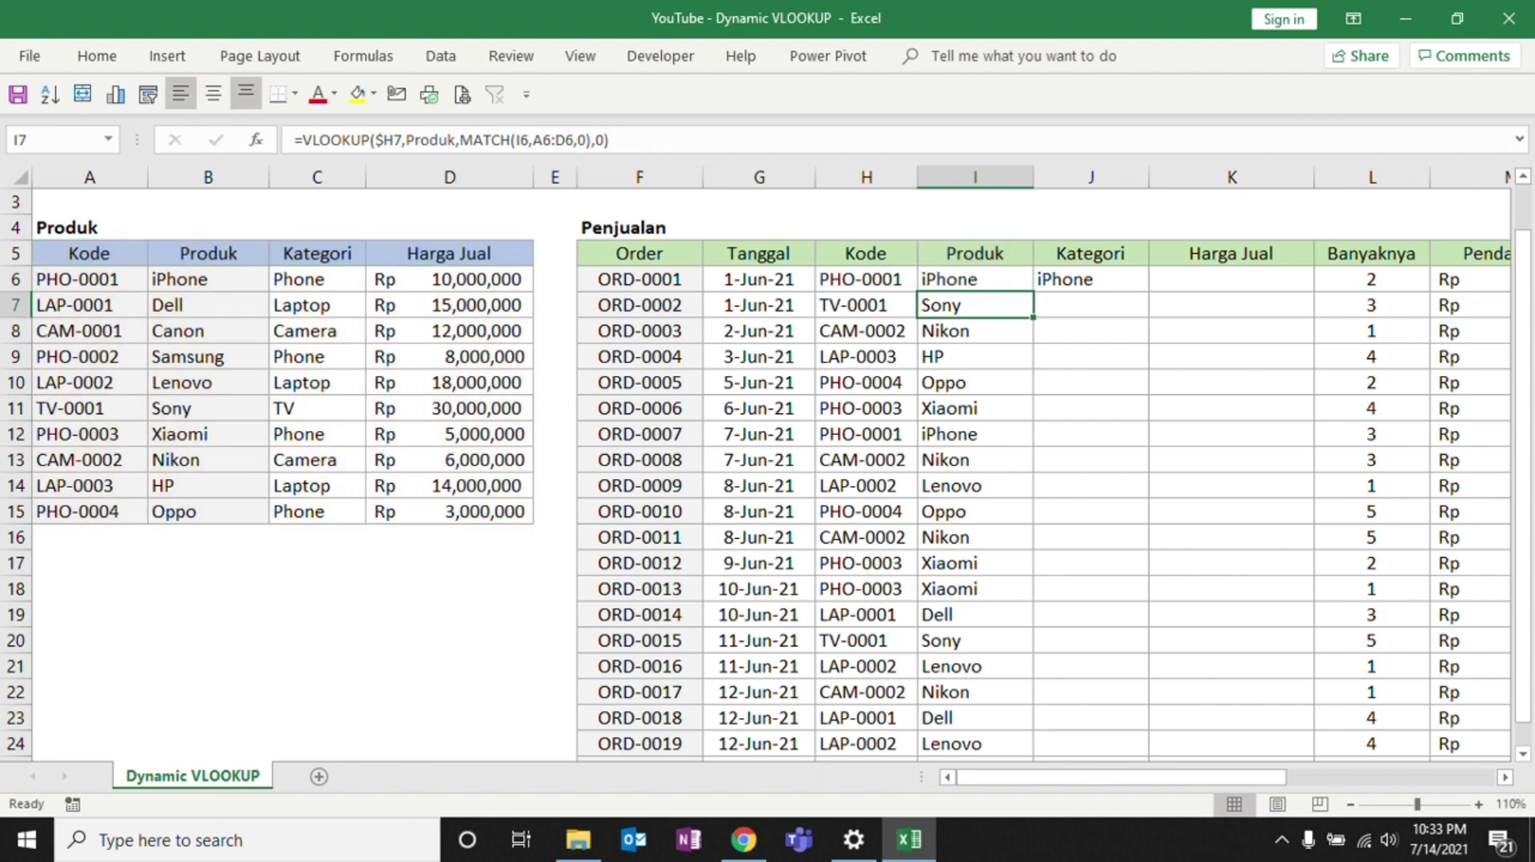
Copy the corrected formula from I6 into Kategori cell J6 and check its result against C6.
left_click(975, 279)
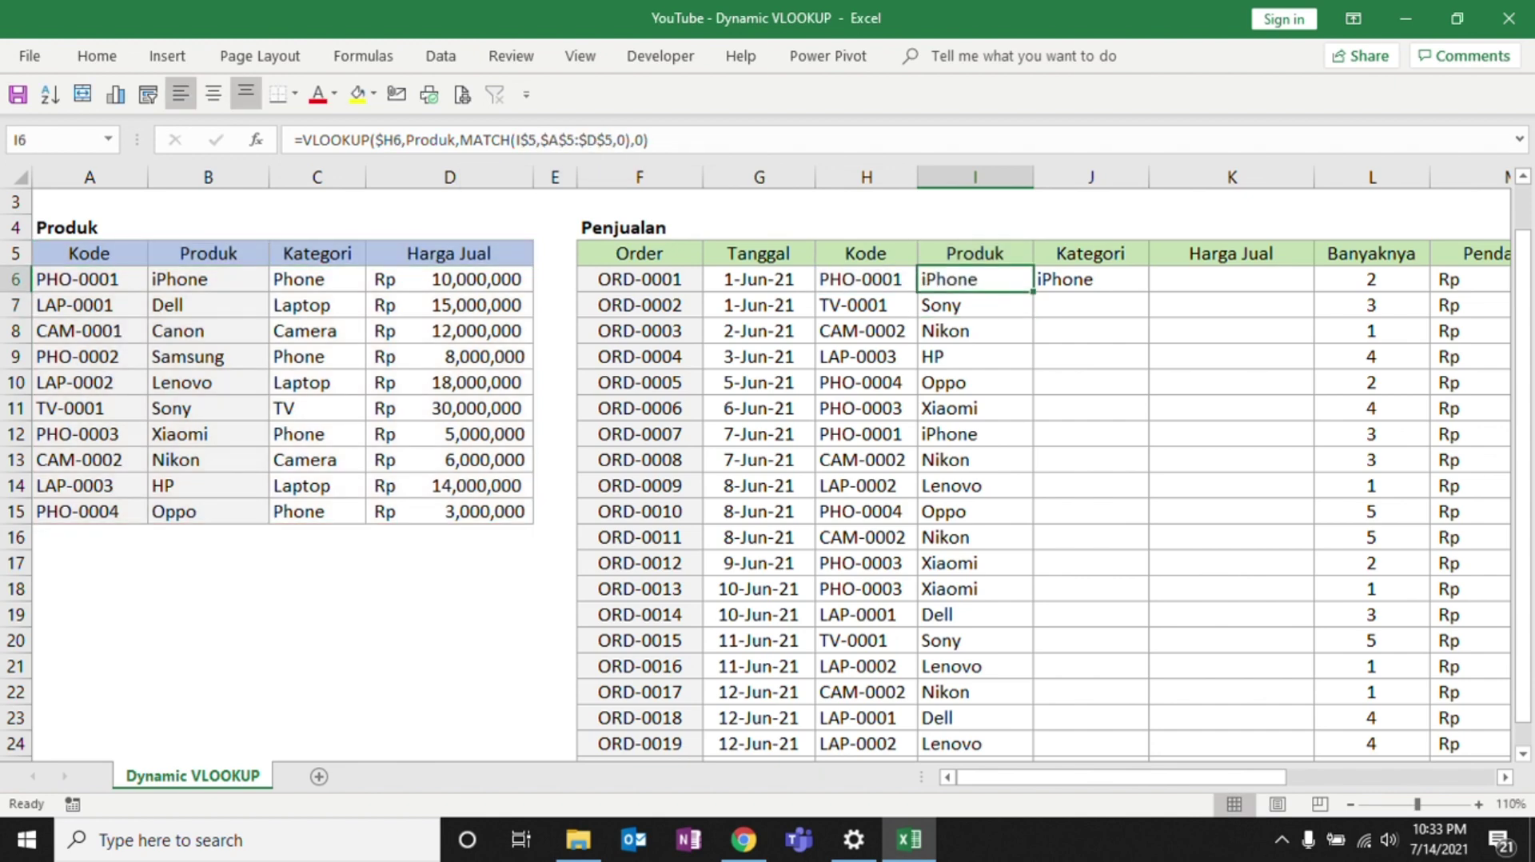
left_click_drag(1033, 292, 1144, 289)
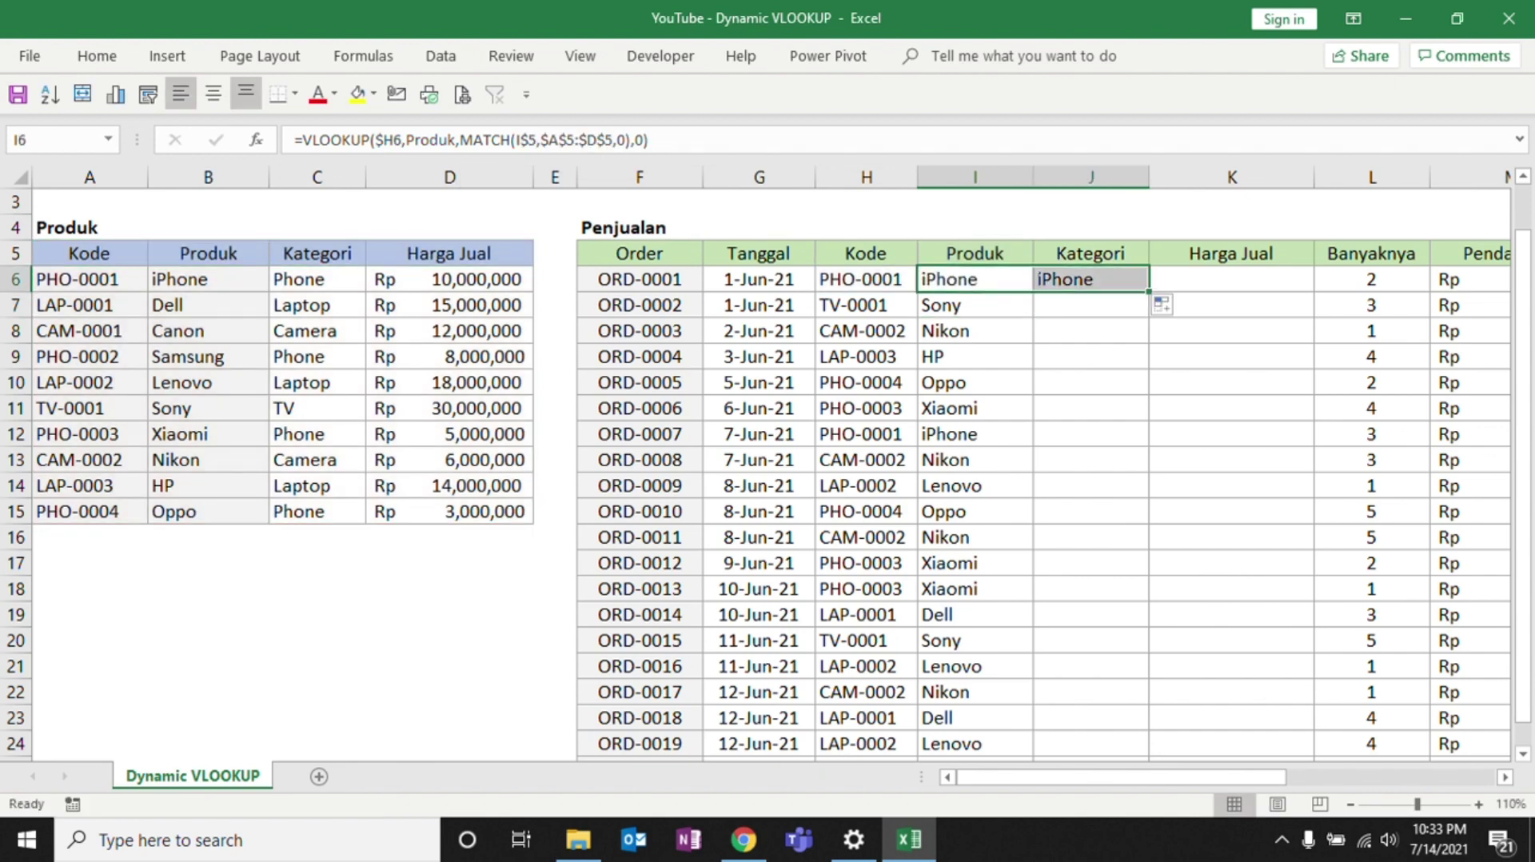
left_click(316, 279)
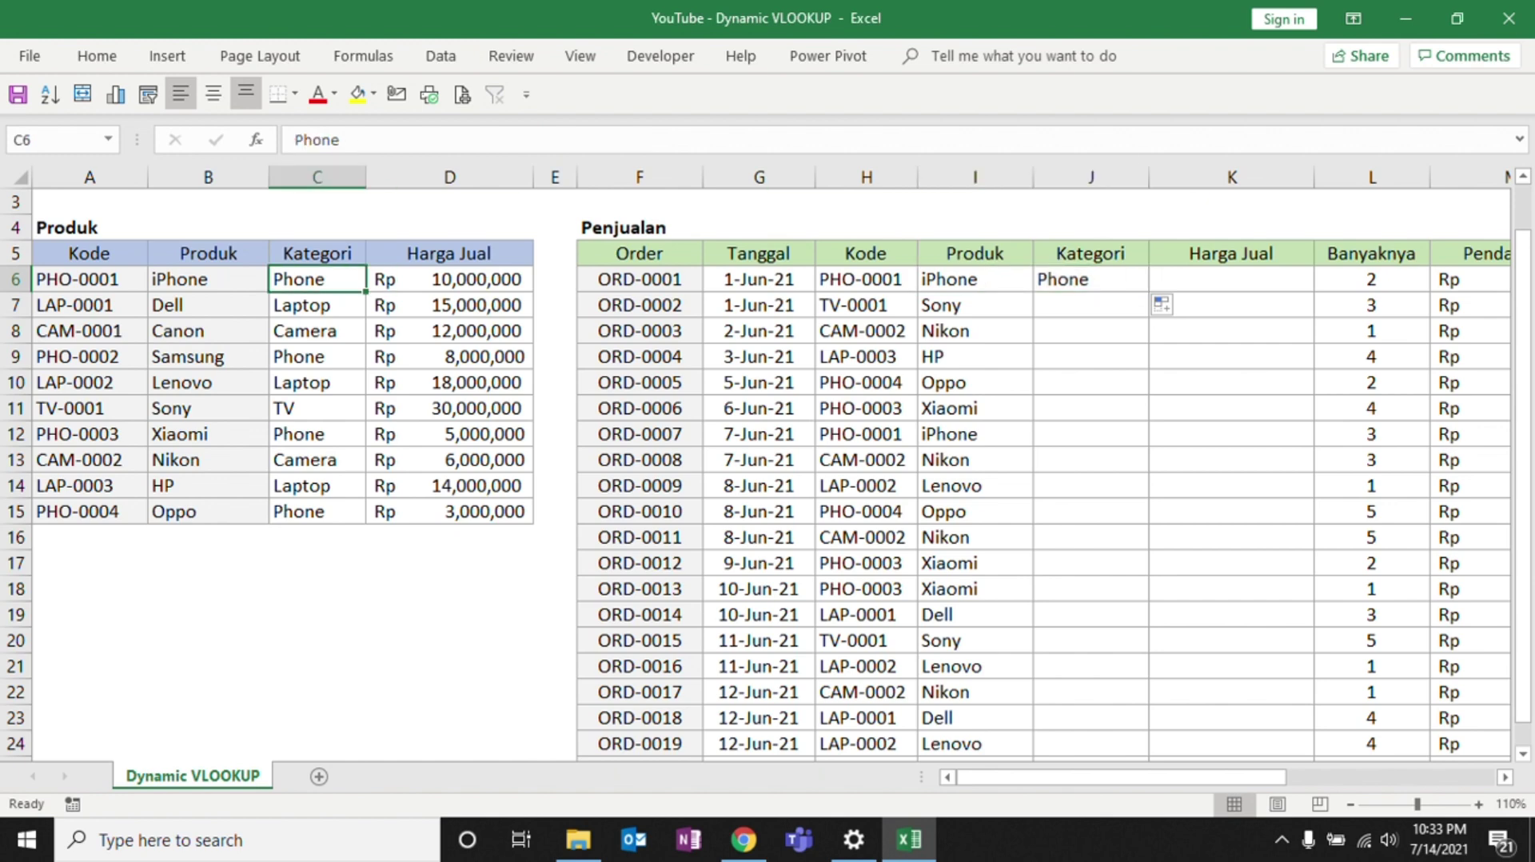
left_click(974, 279)
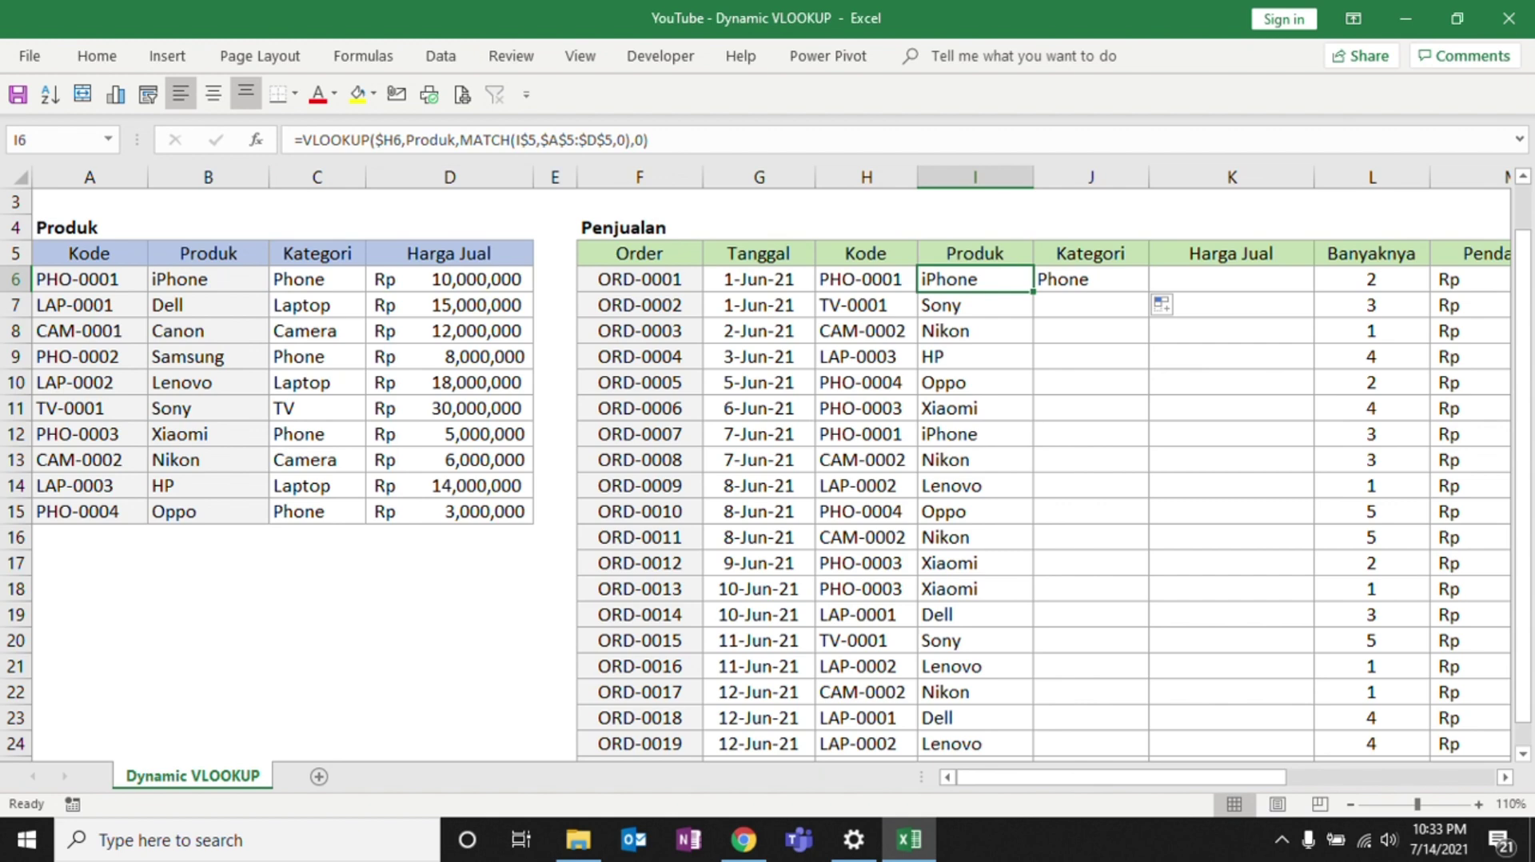
Fill the corrected formula from I6 down the Produk column and across row 6 through Kategori and Harga Jual.
double_click(1033, 292)
left_click(975, 279)
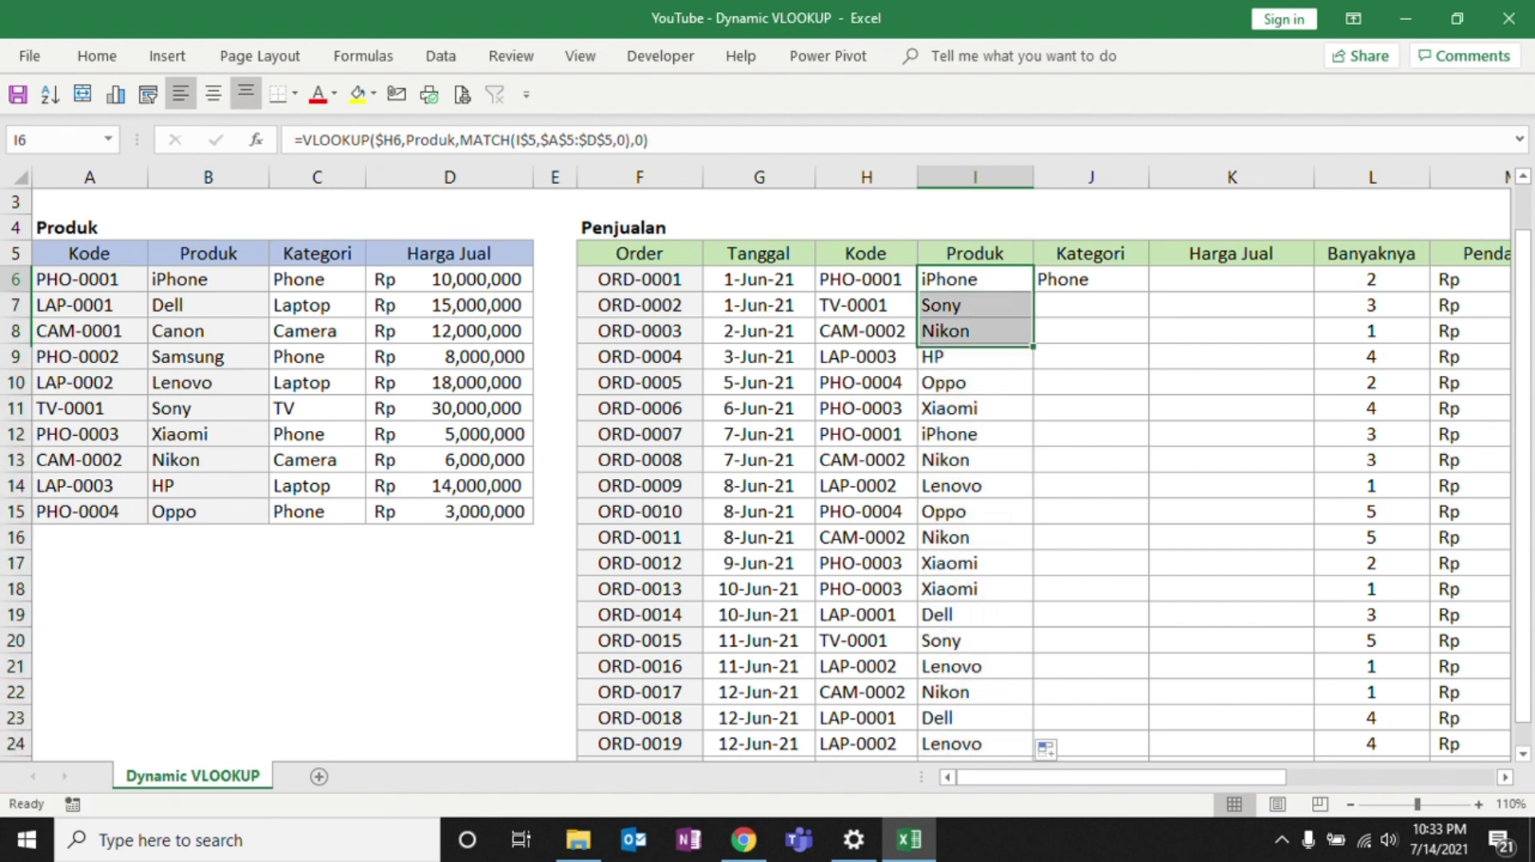
left_click_drag(1033, 292, 1315, 291)
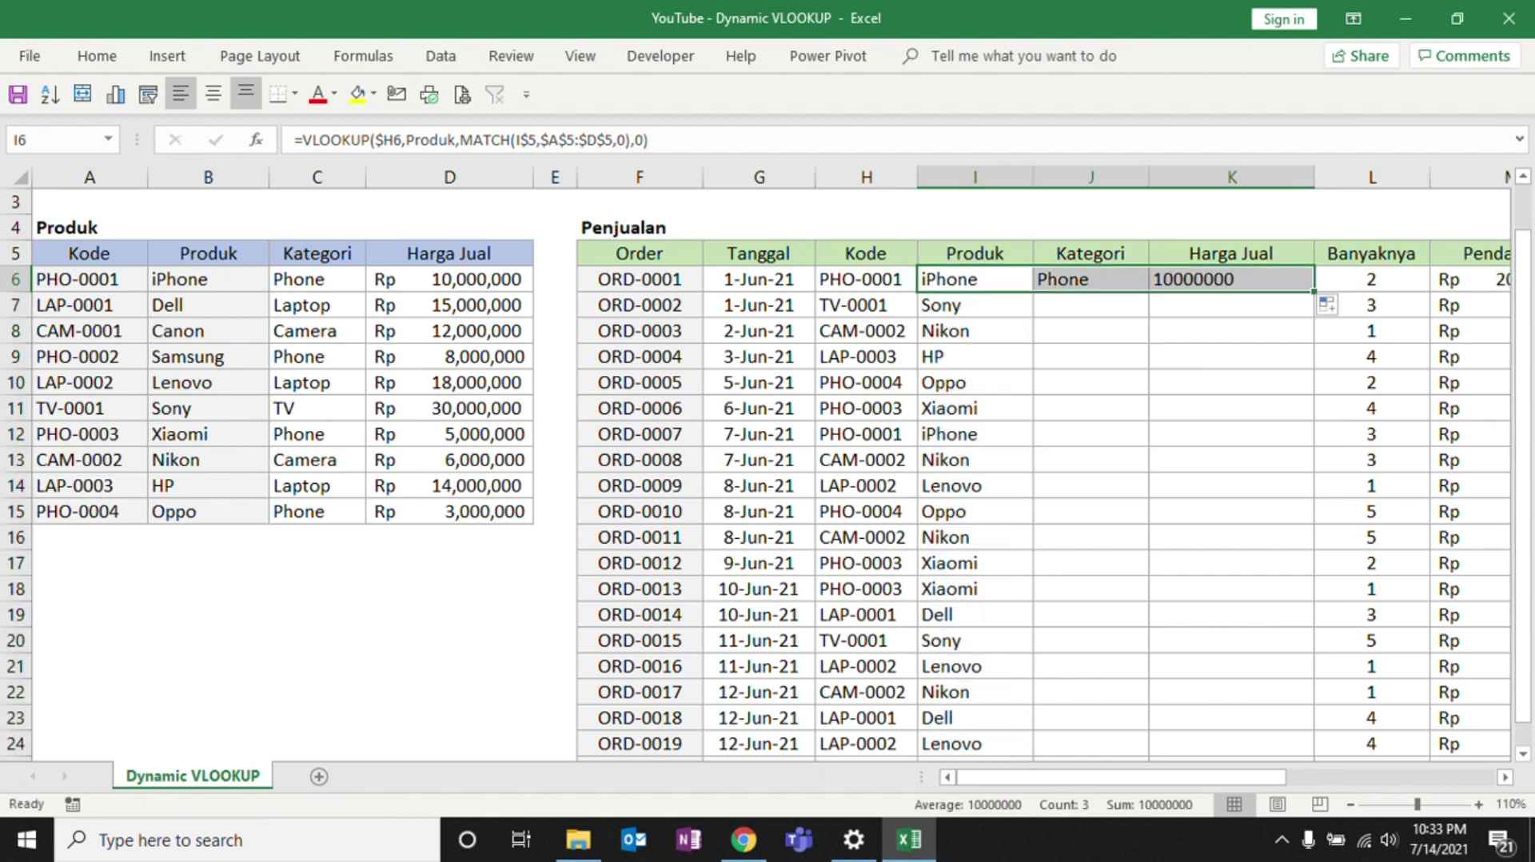
Fill the Kategori and Harga Jual formulas from J6:K6 down to the last row of the Penjualan table.
left_click(1232, 279)
left_click_drag(1091, 279, 1231, 279)
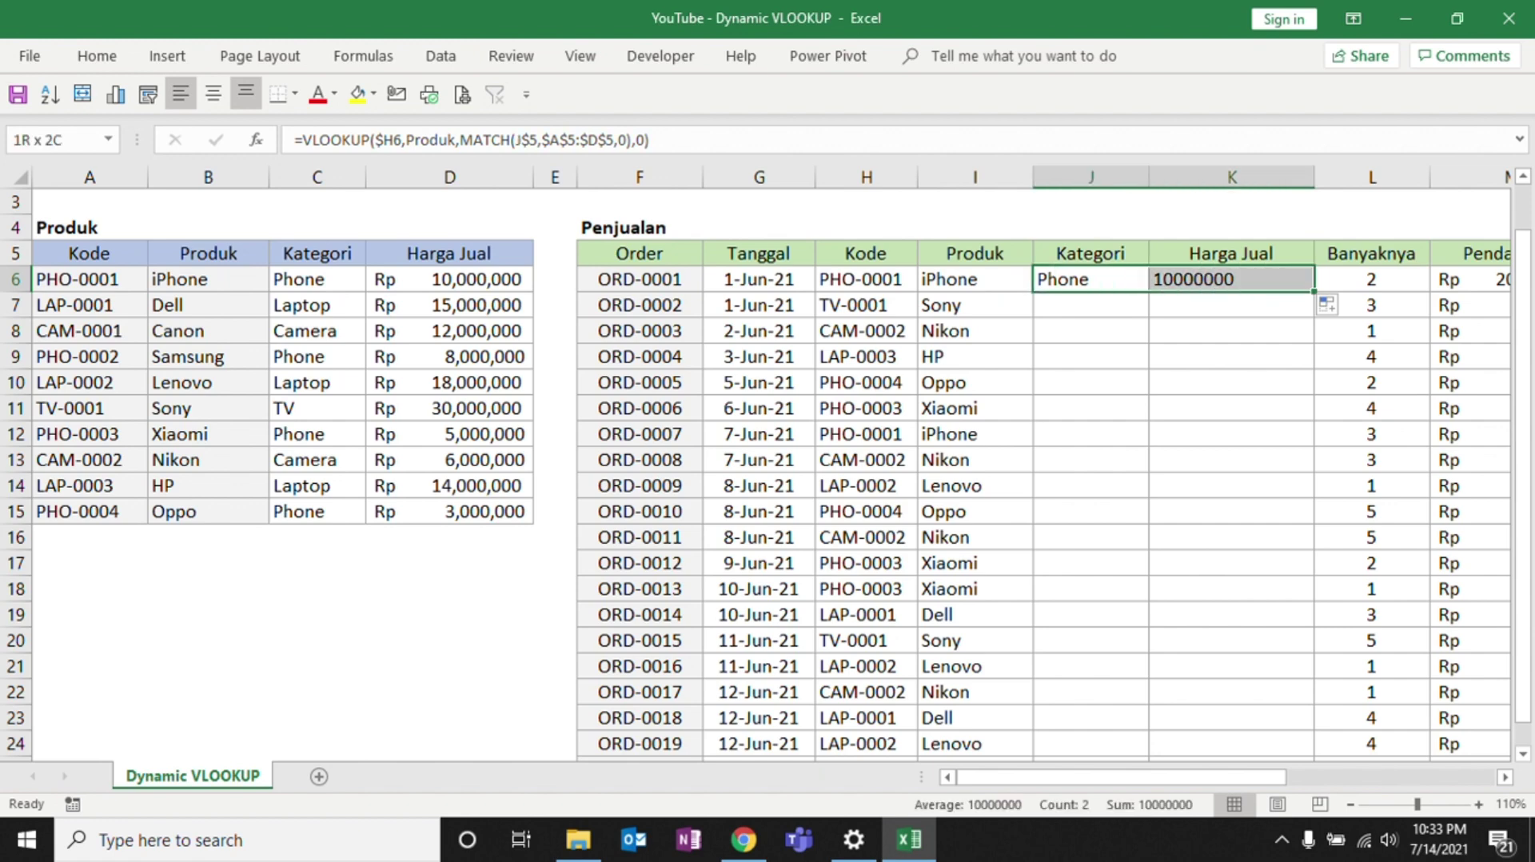
double_click(1314, 291)
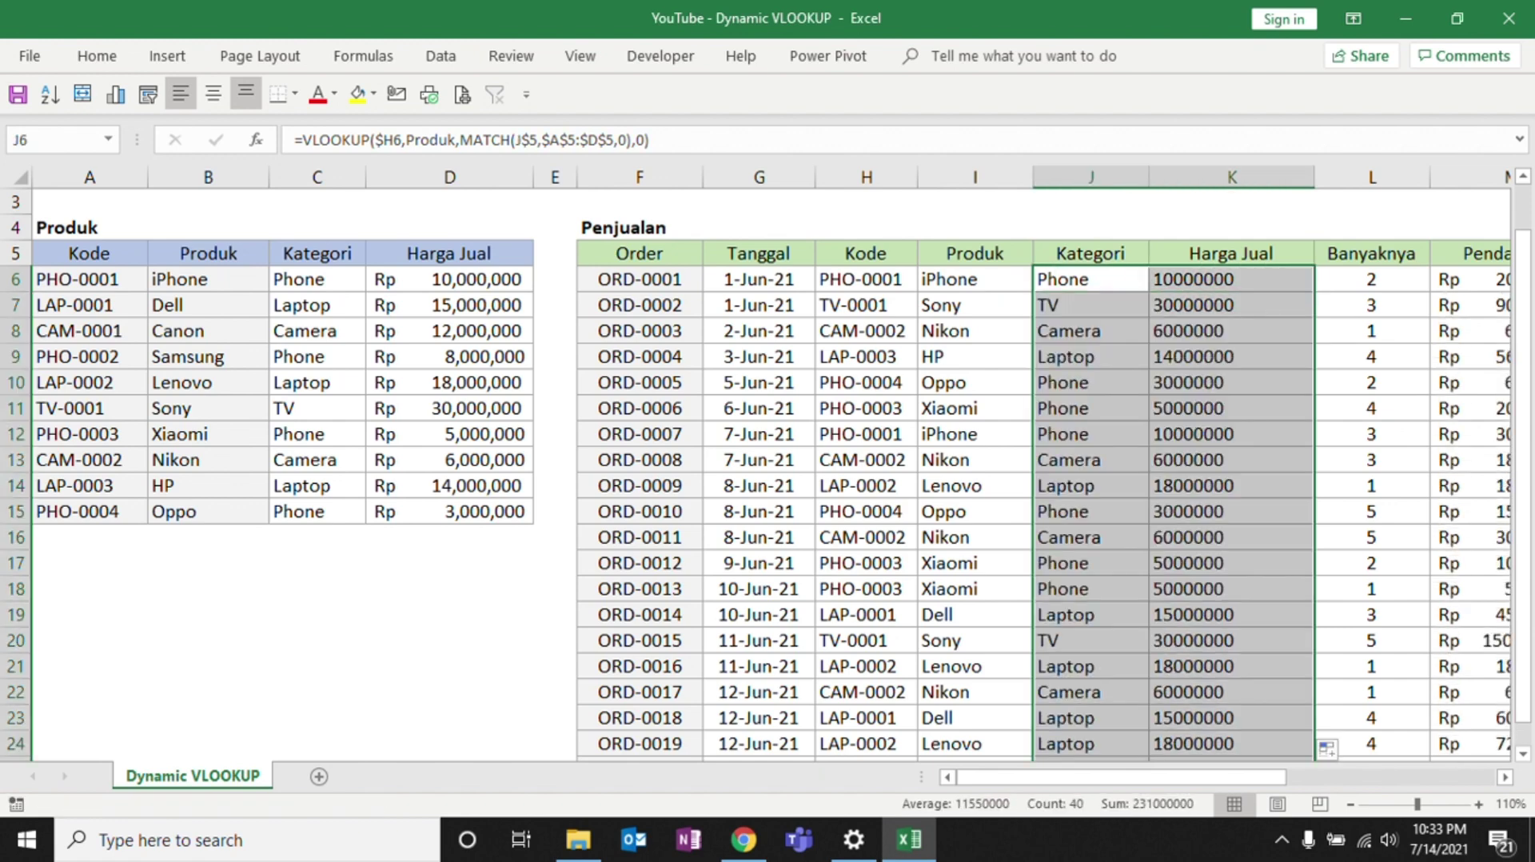
left_click(1091, 330)
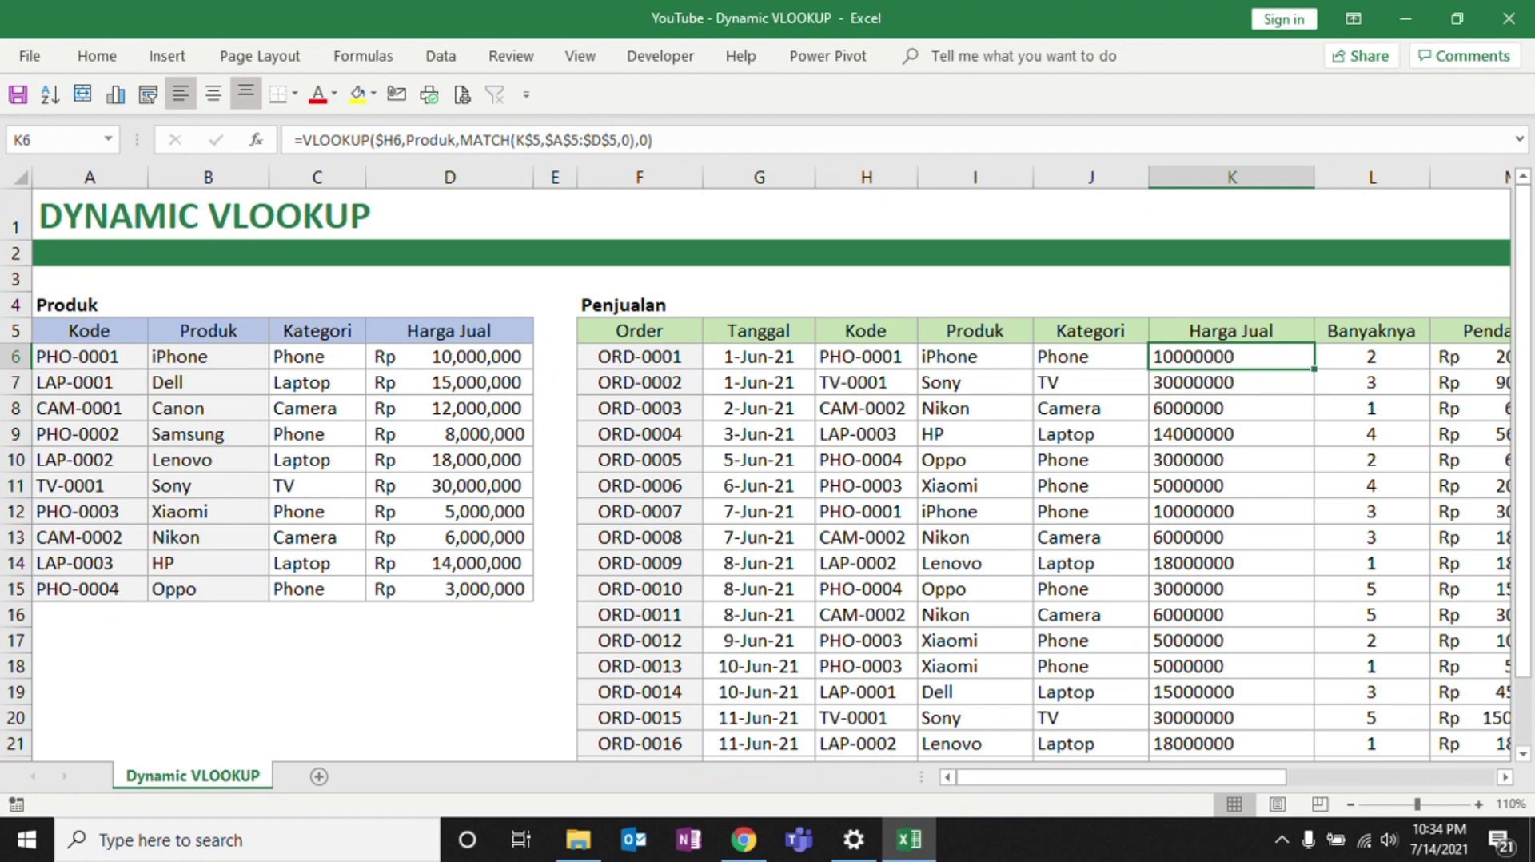
Compare the formulas in I6, J6 and K6, examining how the MATCH header reference differs between the columns.
mouse_move(1040, 777)
left_mouse_down()
mouse_move(1099, 777)
mouse_move(1037, 776)
left_mouse_up()
left_click(975, 357)
key("Right")
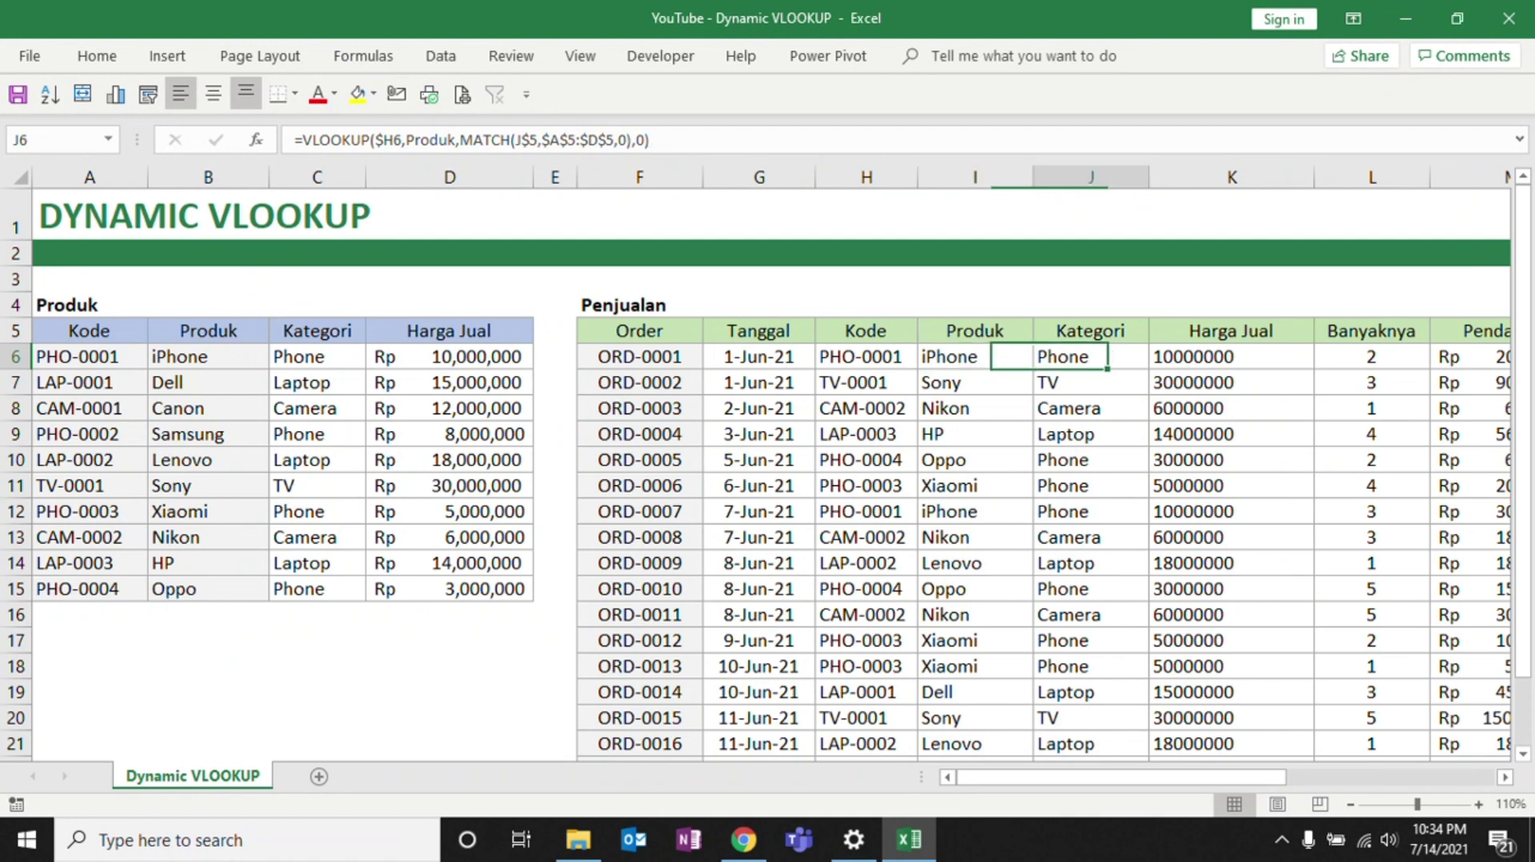
key("Right")
key("Left")
key("Left")
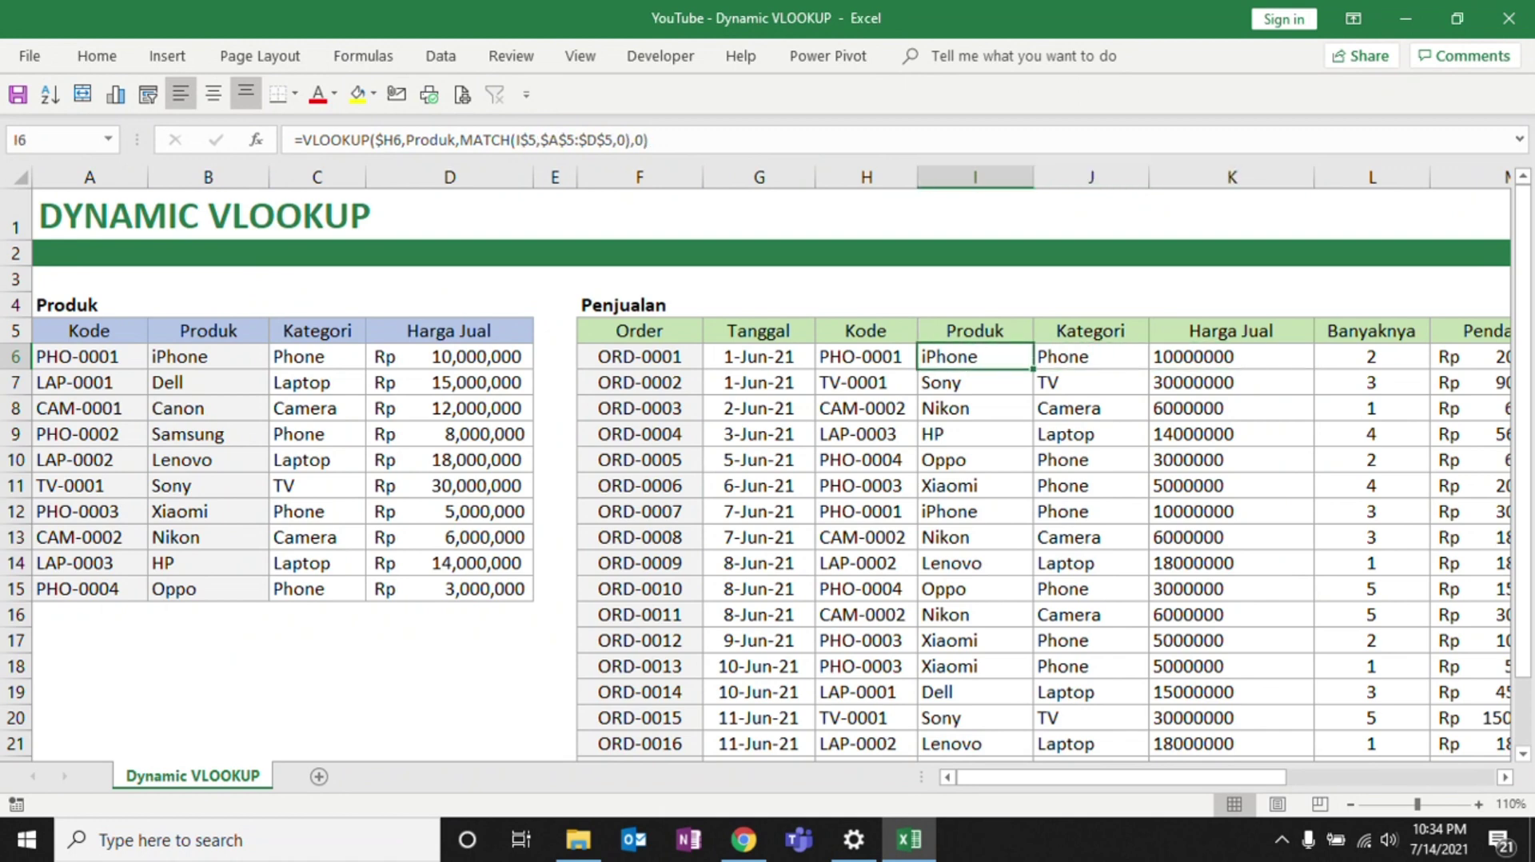
left_click(1091, 357)
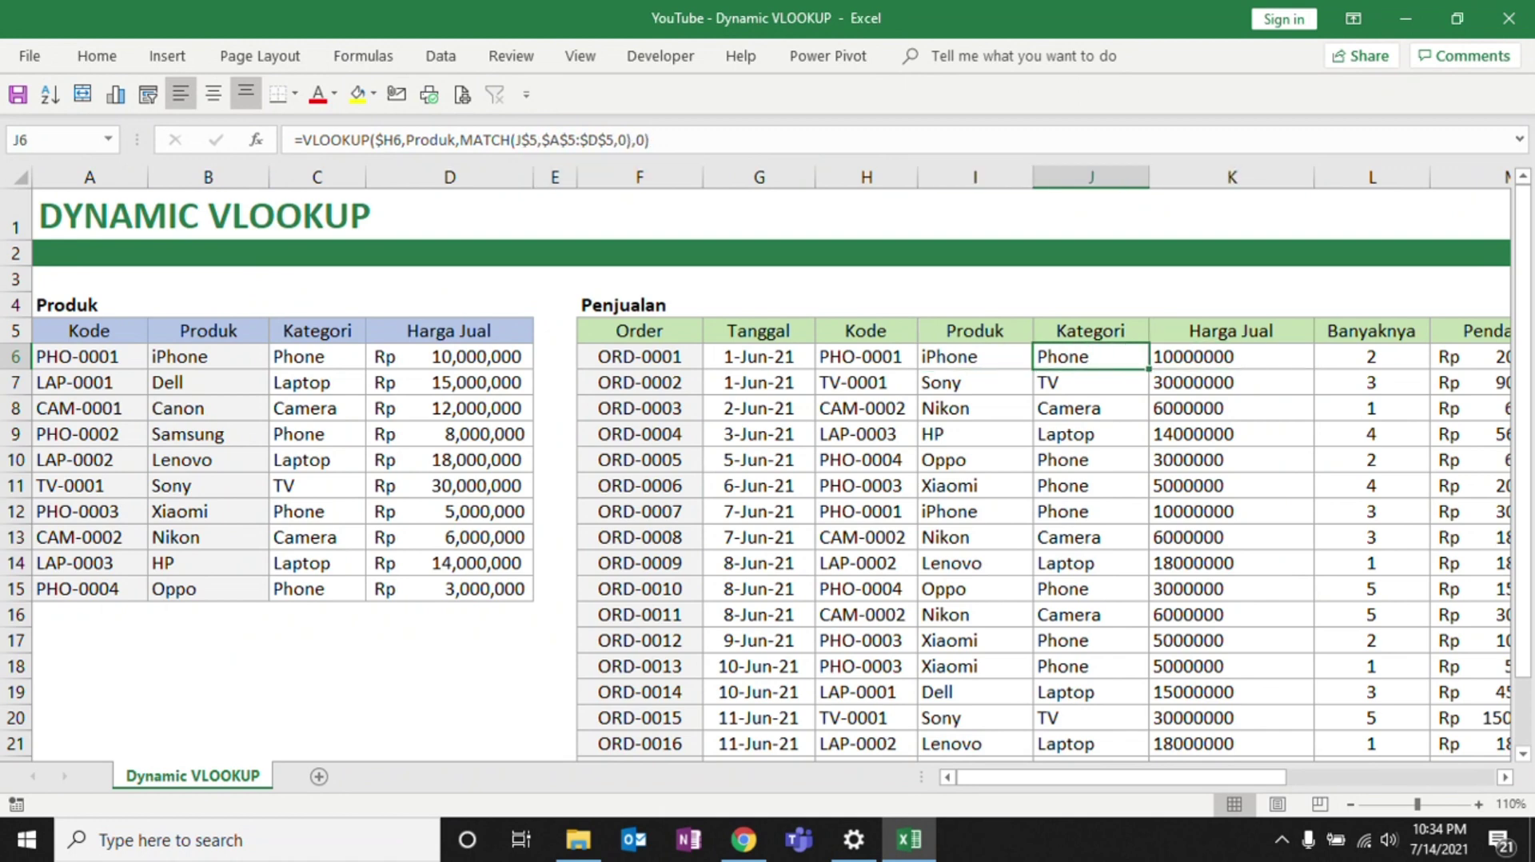
left_click(974, 357)
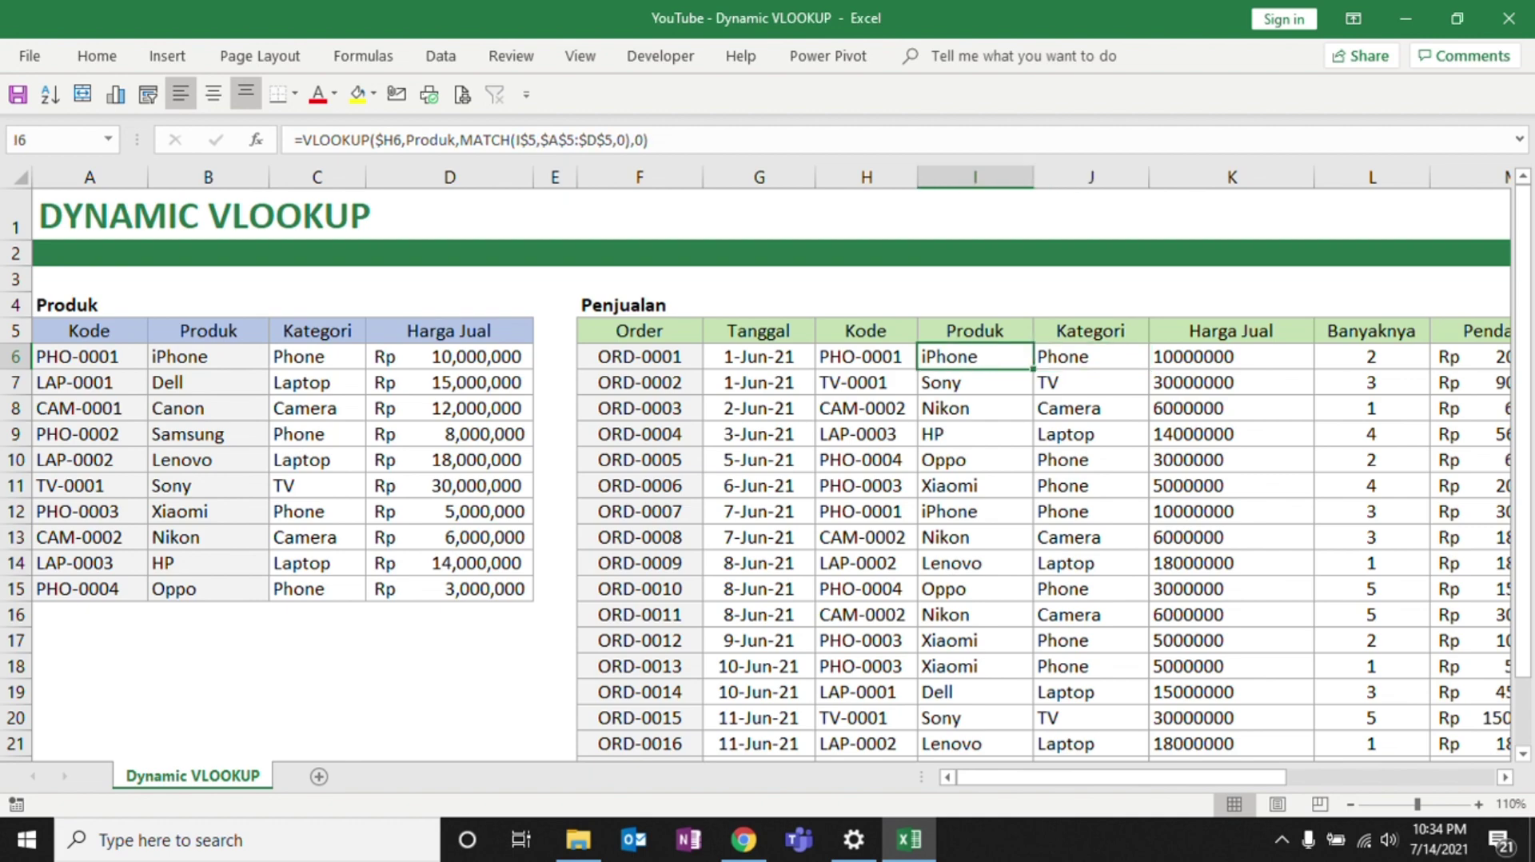
Copy the Rp accounting format from Pendapatan cell M6 onto the values of the Harga Jual column in the Penjualan table.
left_click_drag(1159, 778, 1242, 777)
left_click(1011, 356)
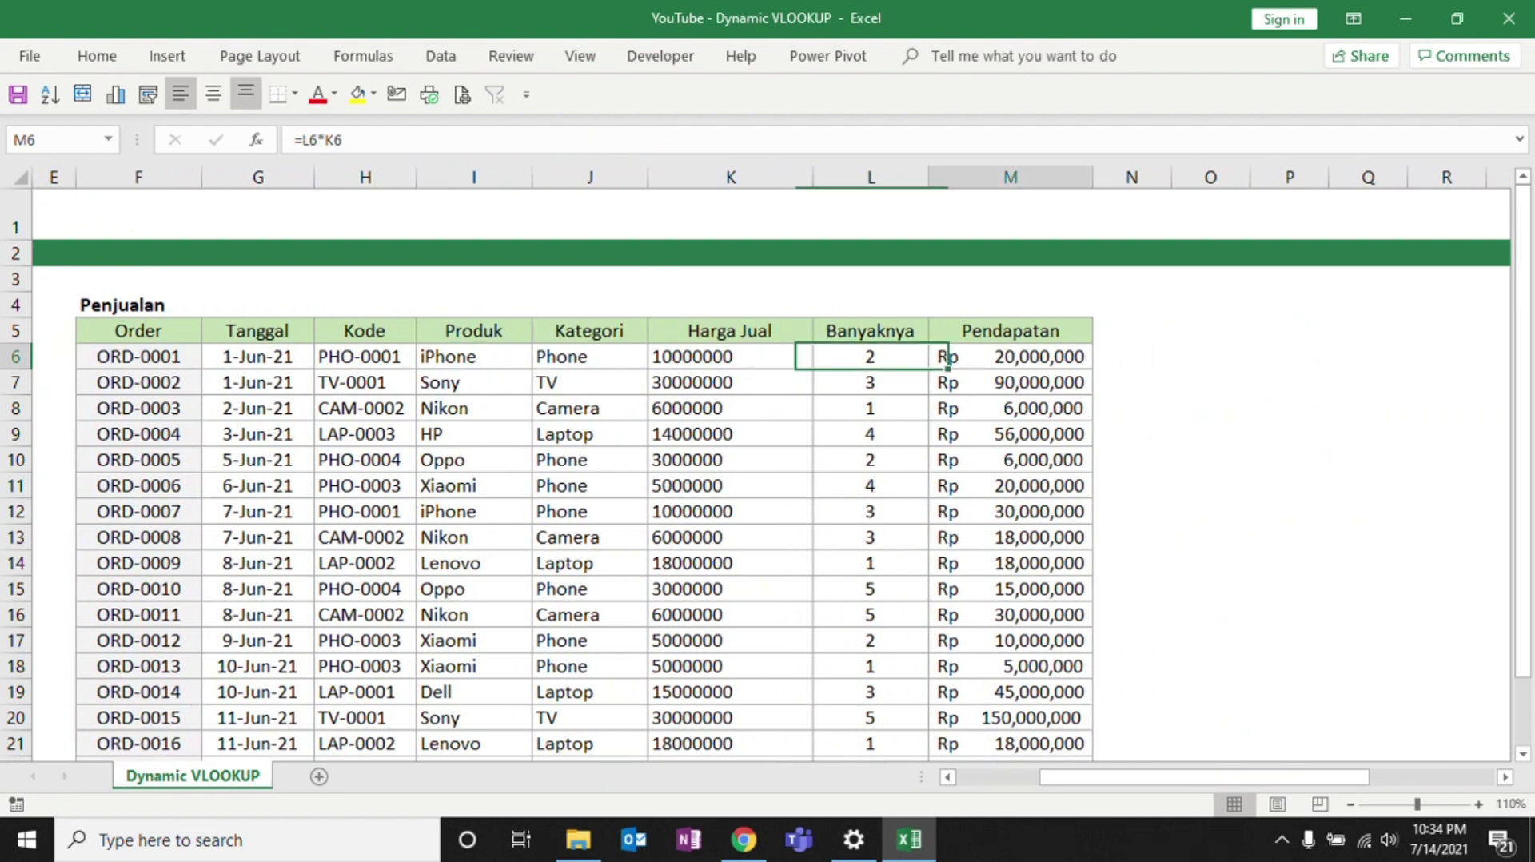
left_click(97, 55)
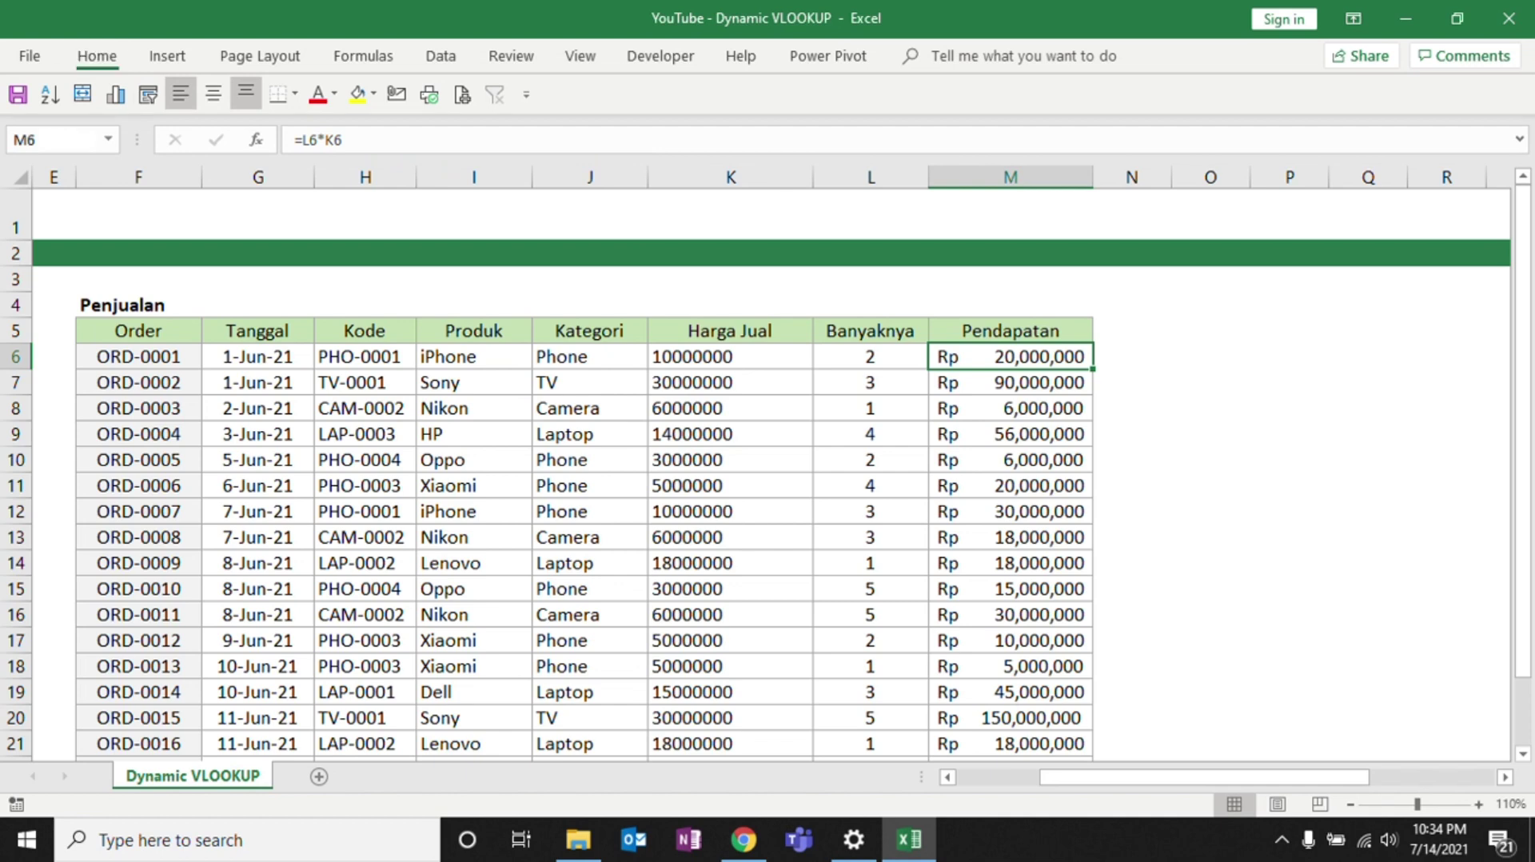
left_click(68, 142)
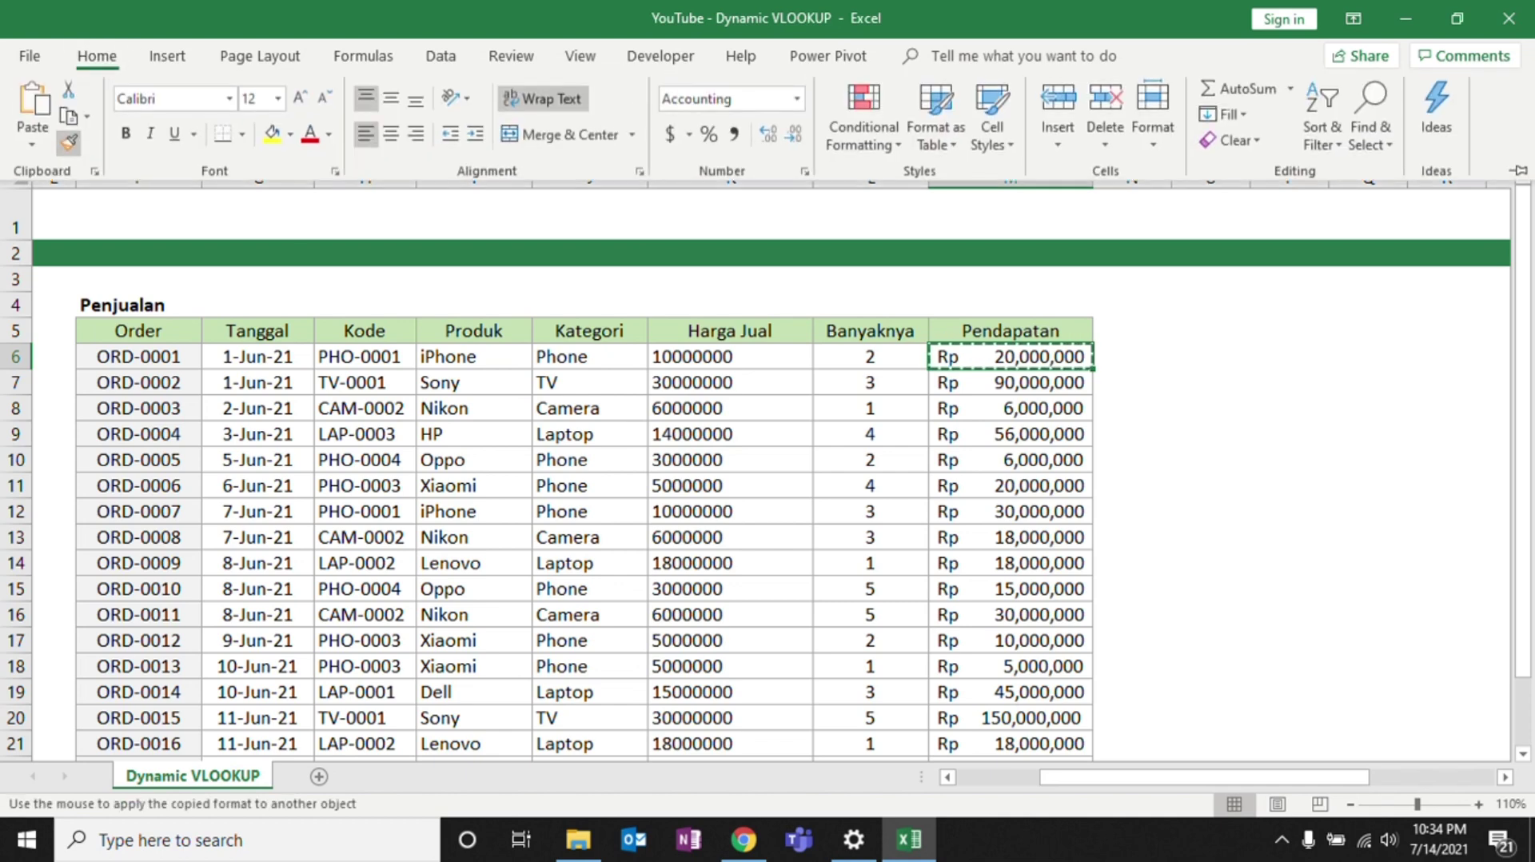
mouse_move(719, 357)
left_mouse_down()
mouse_move(724, 752)
mouse_move(724, 640)
mouse_move(823, 740)
left_mouse_up()
left_click(730, 227)
scroll(760, 464, "up", 2)
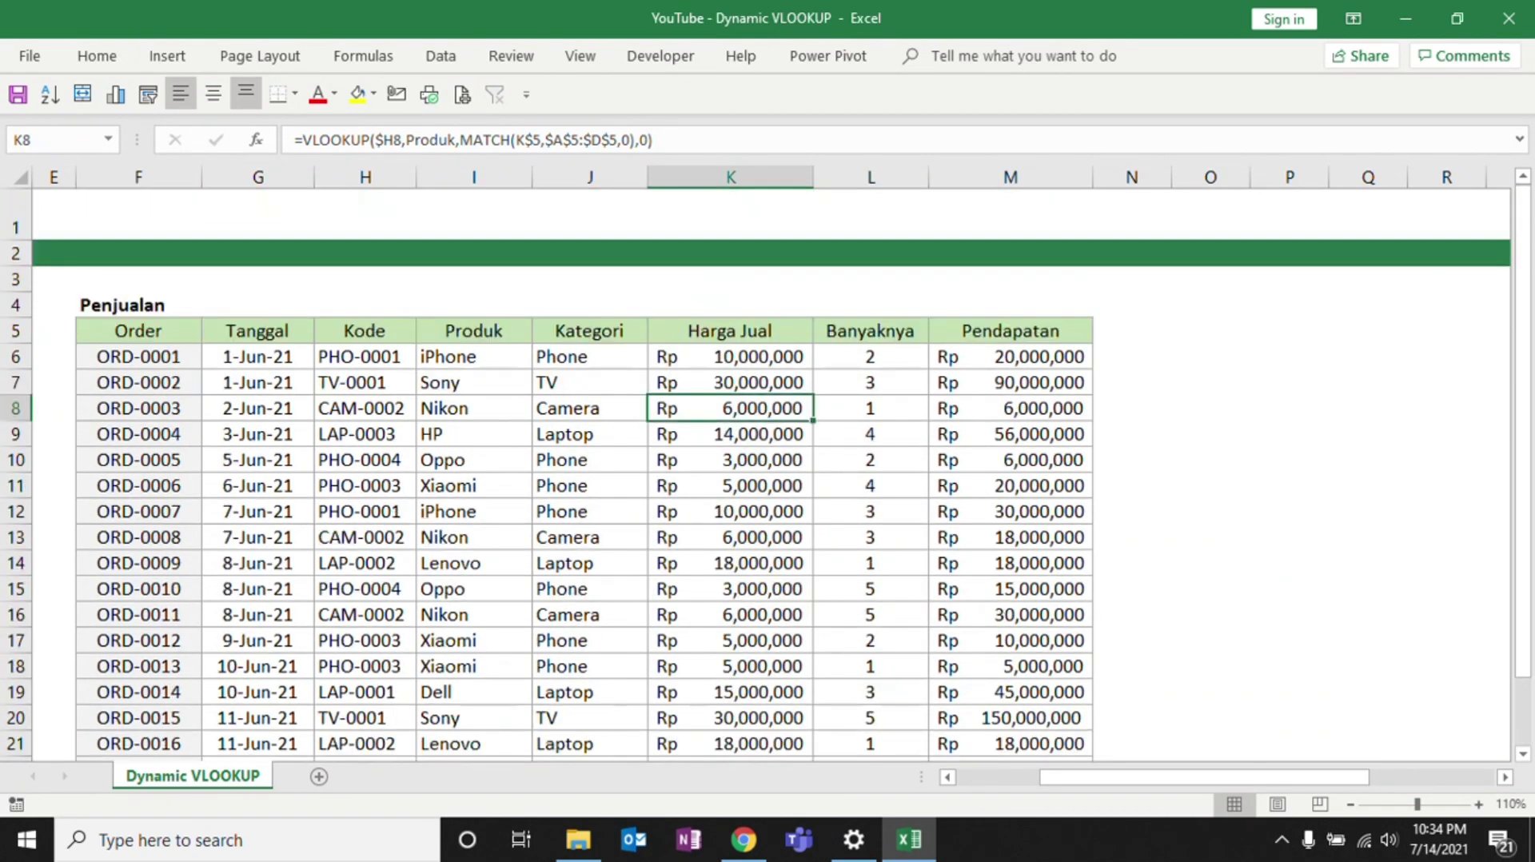
scroll(760, 527, "left", 3)
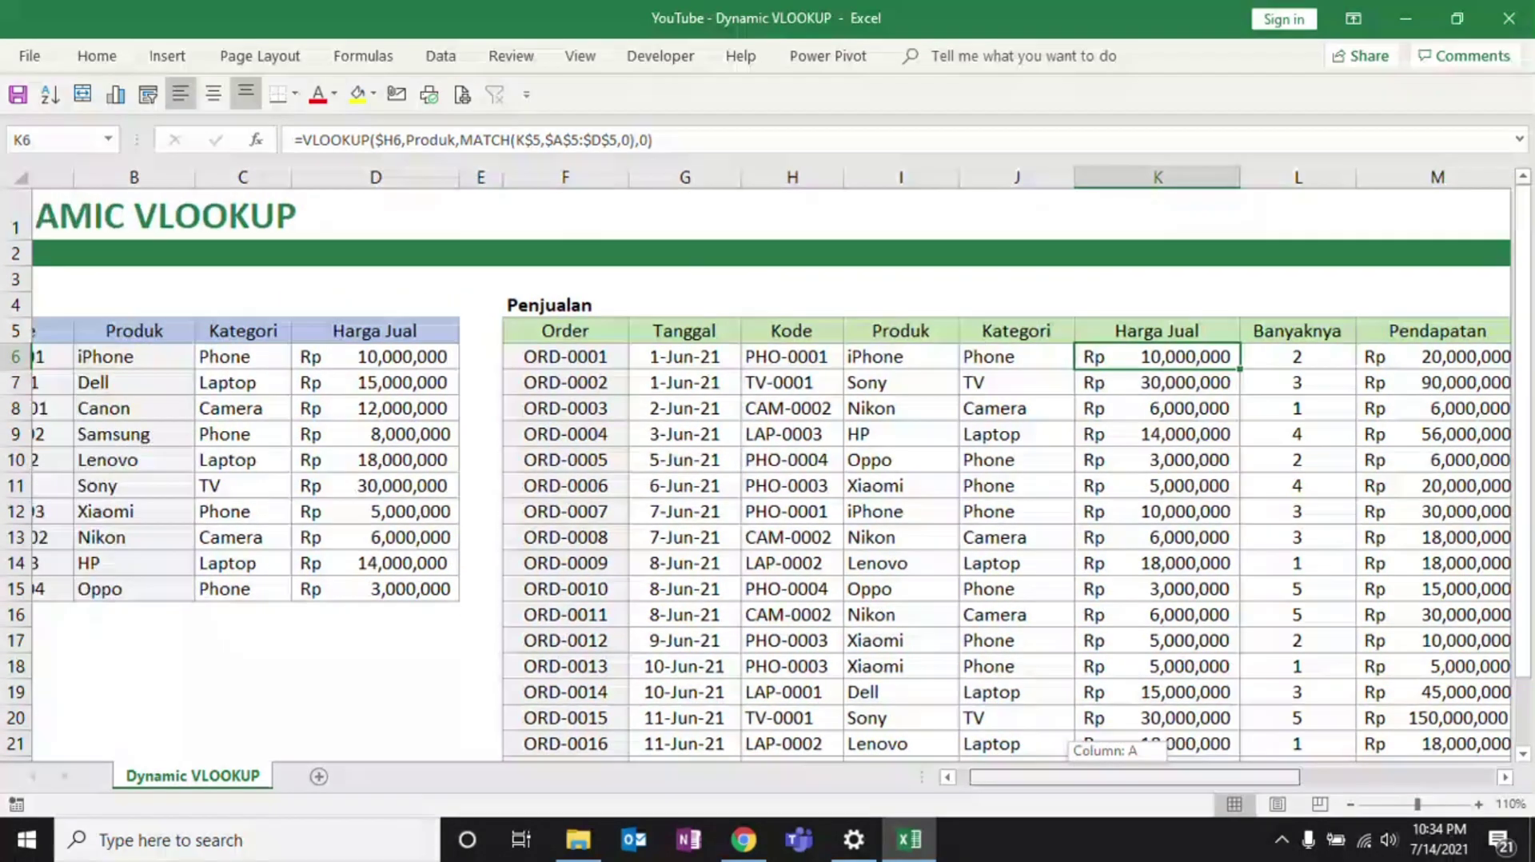
In the Excel for the web copy of the workbook, start an XLOOKUP formula in I6 with H6 as the lookup value.
left_click(859, 357)
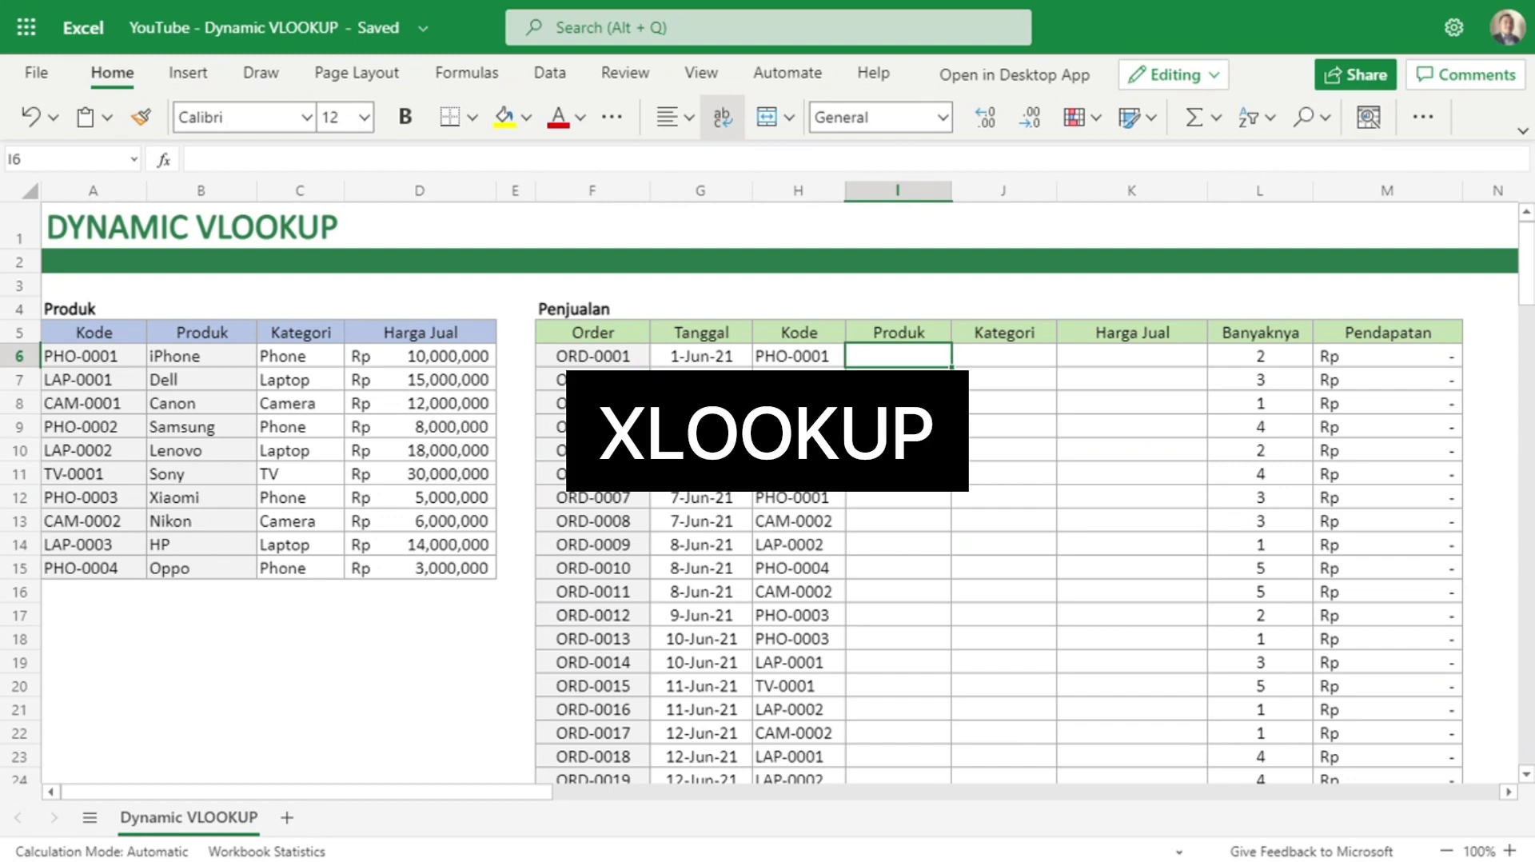
type("=")
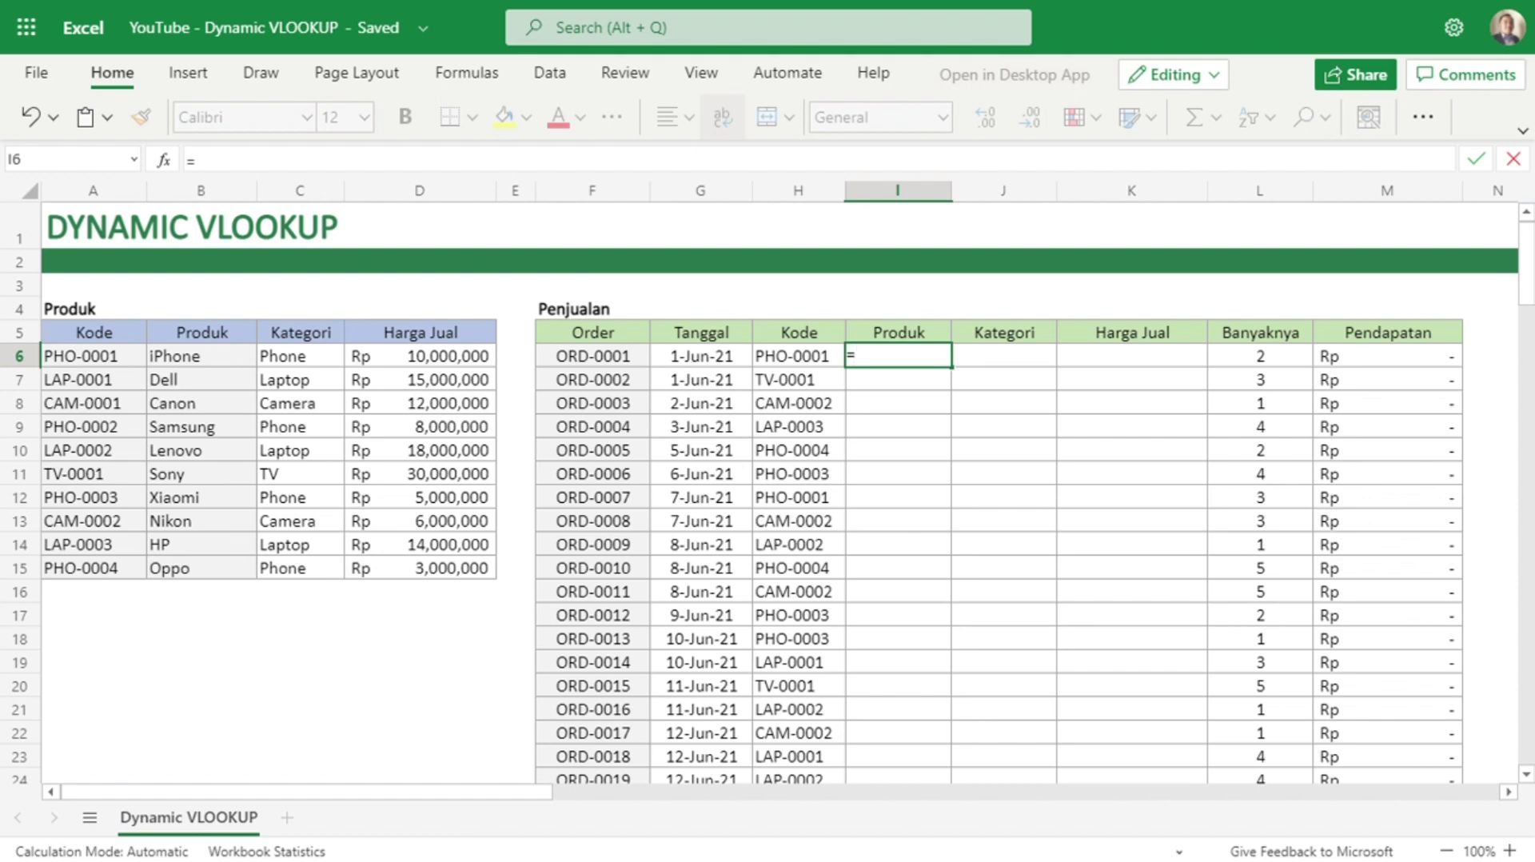
type("xlo")
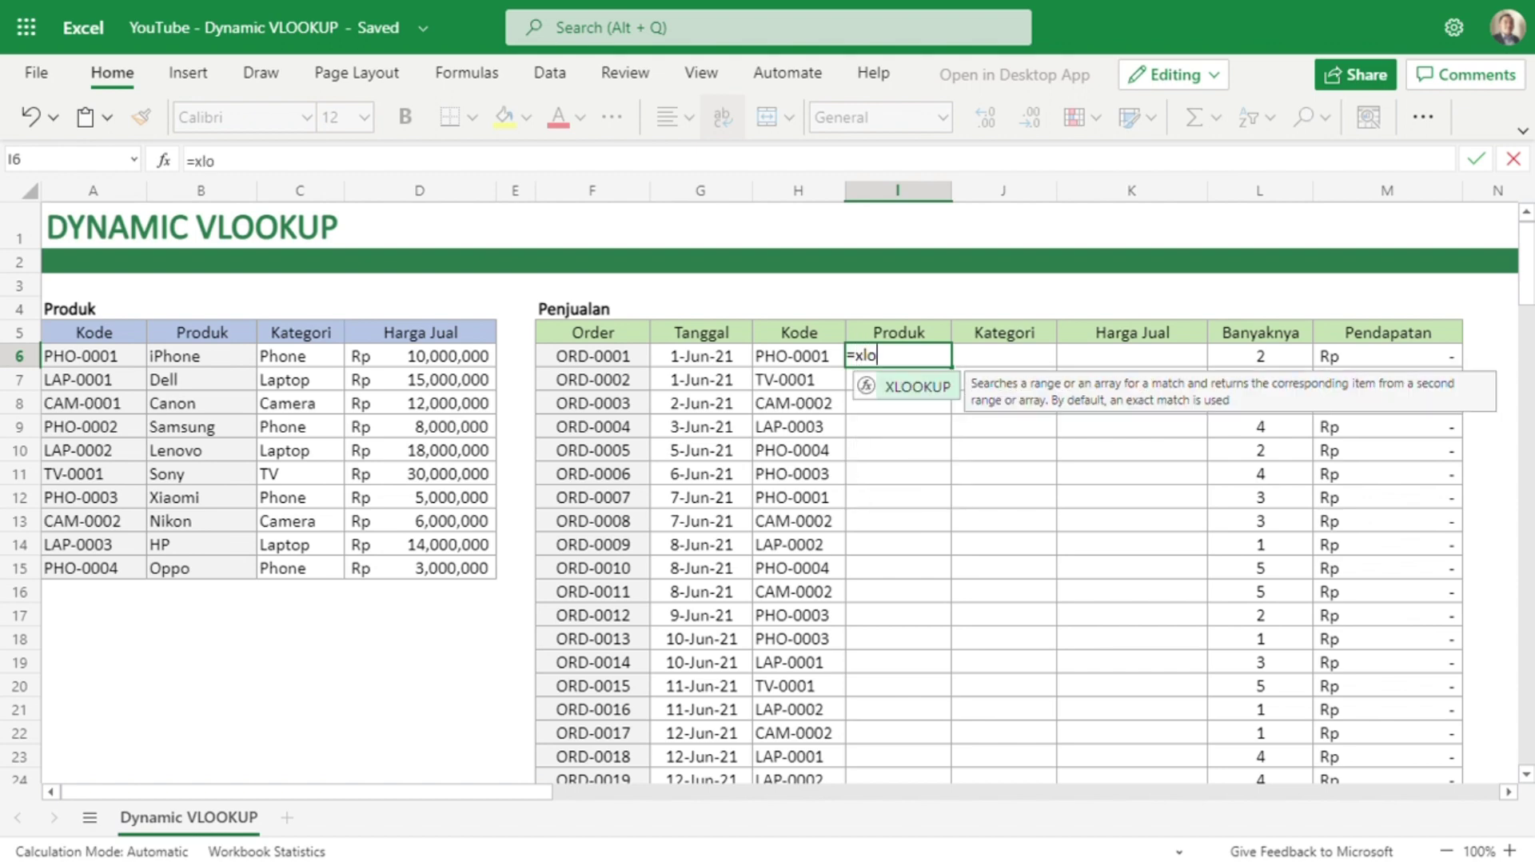
type("okup(")
left_click(798, 356)
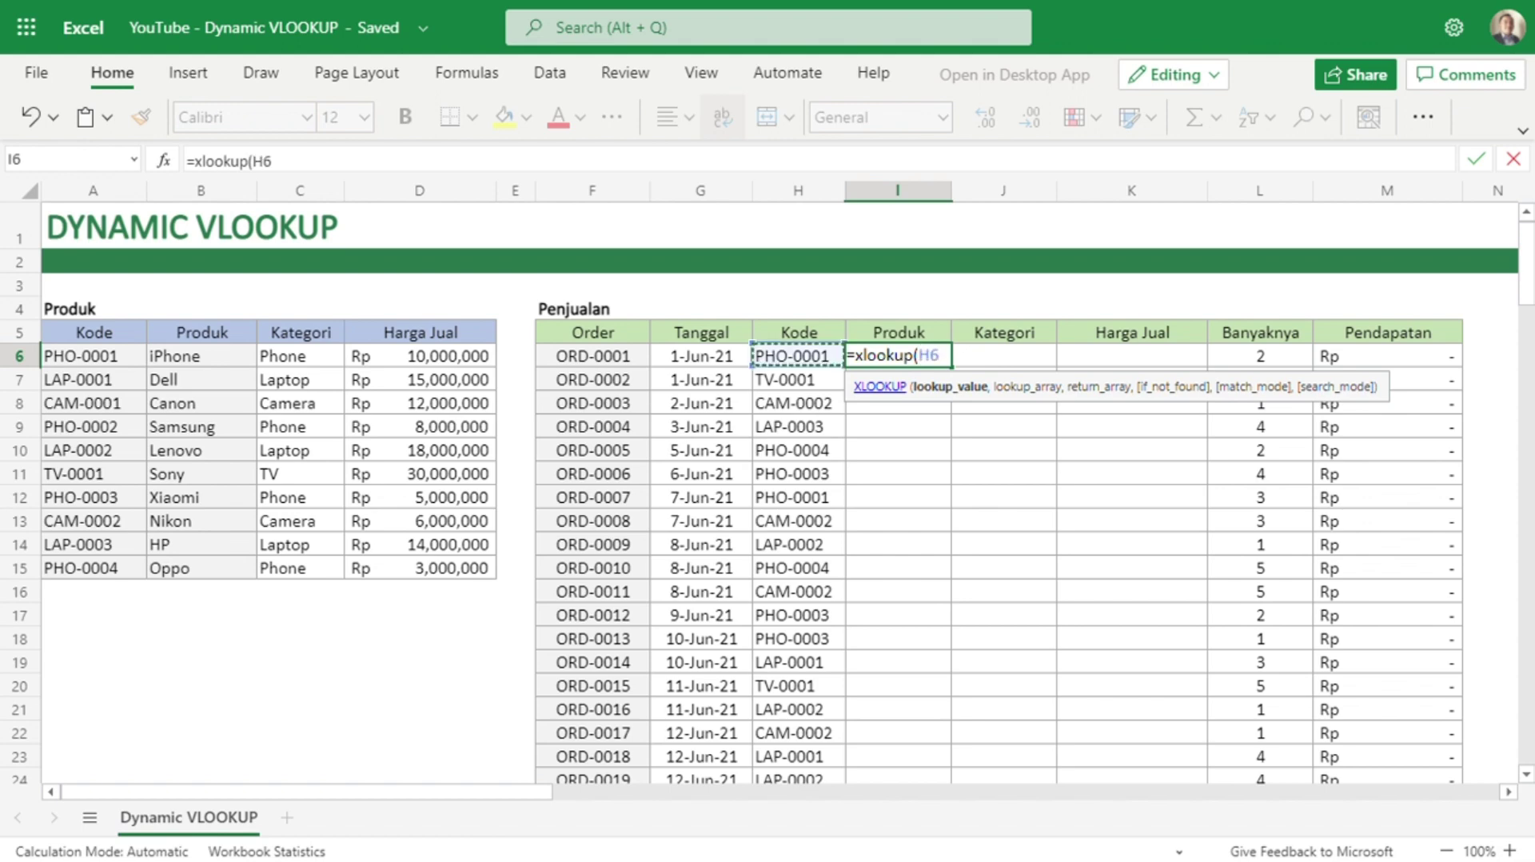
type(",")
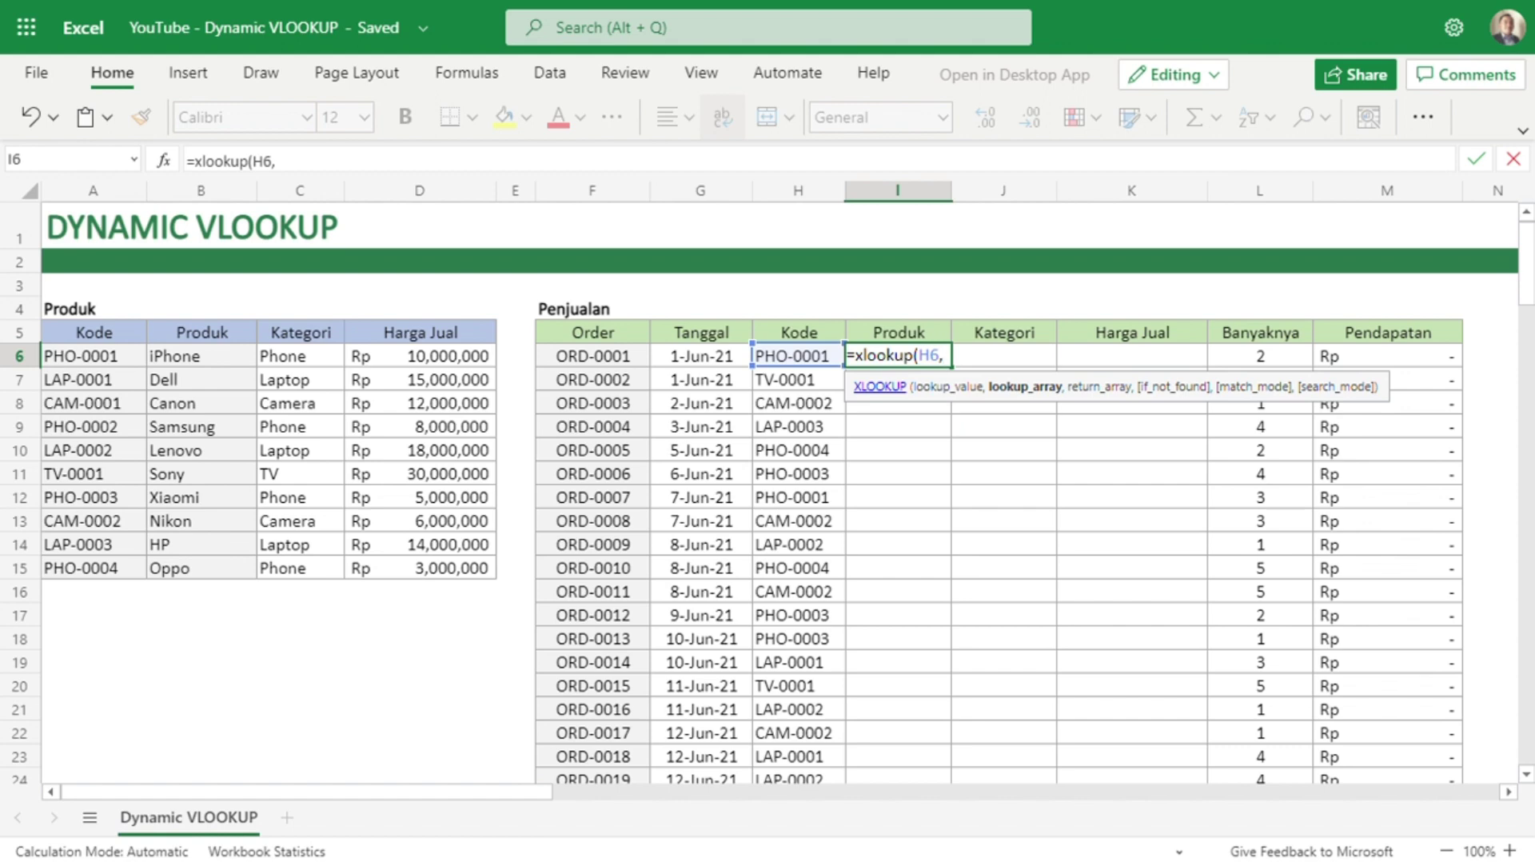
Set the XLOOKUP lookup array to the Kode column of the Produk table as the absolute range $A$6:$A$15.
left_click_drag(80, 356, 80, 568)
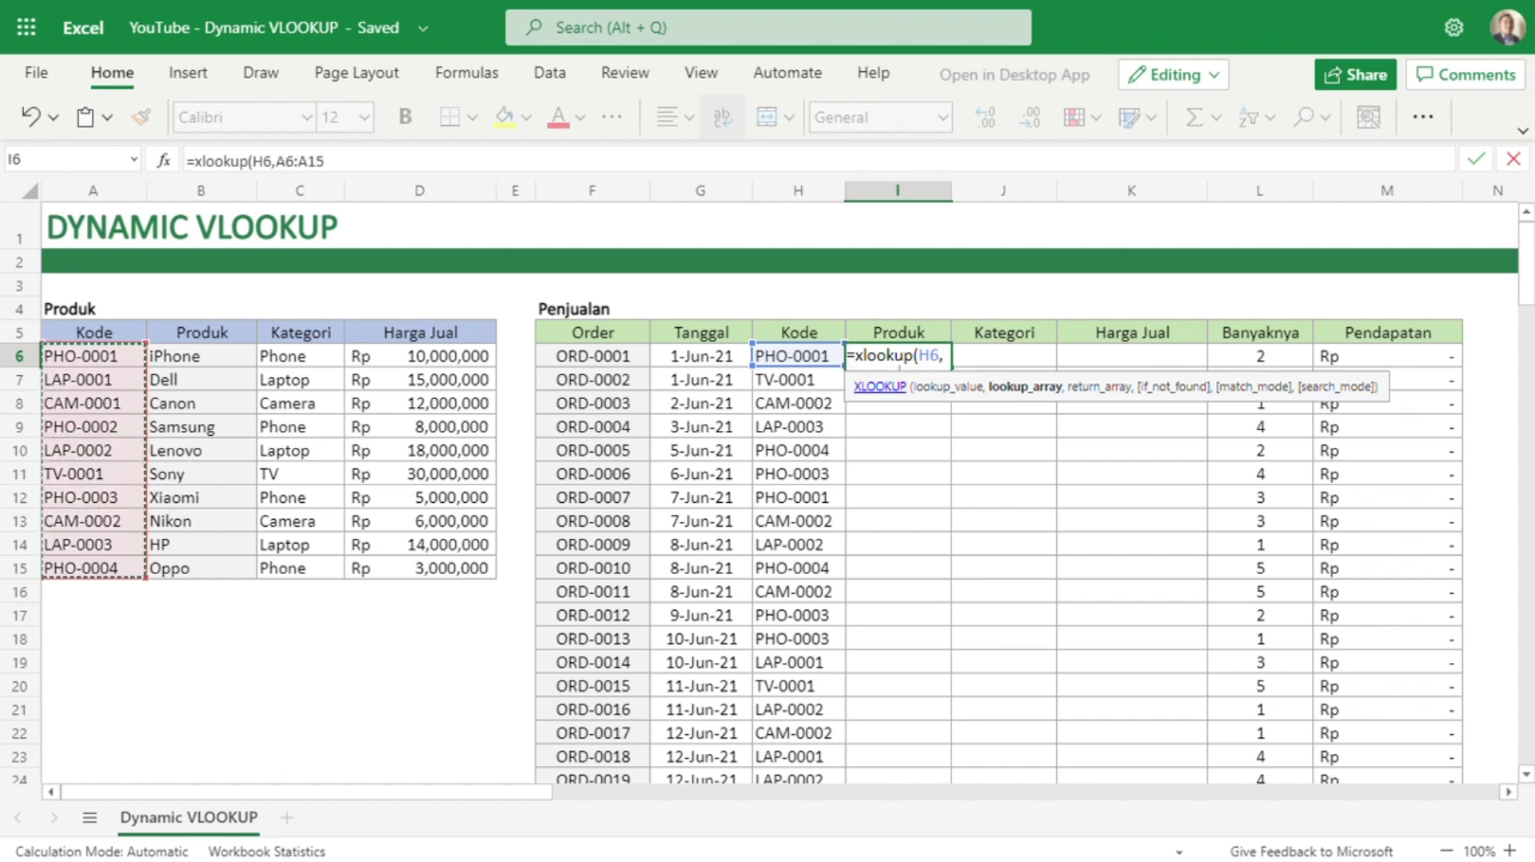
key("F4")
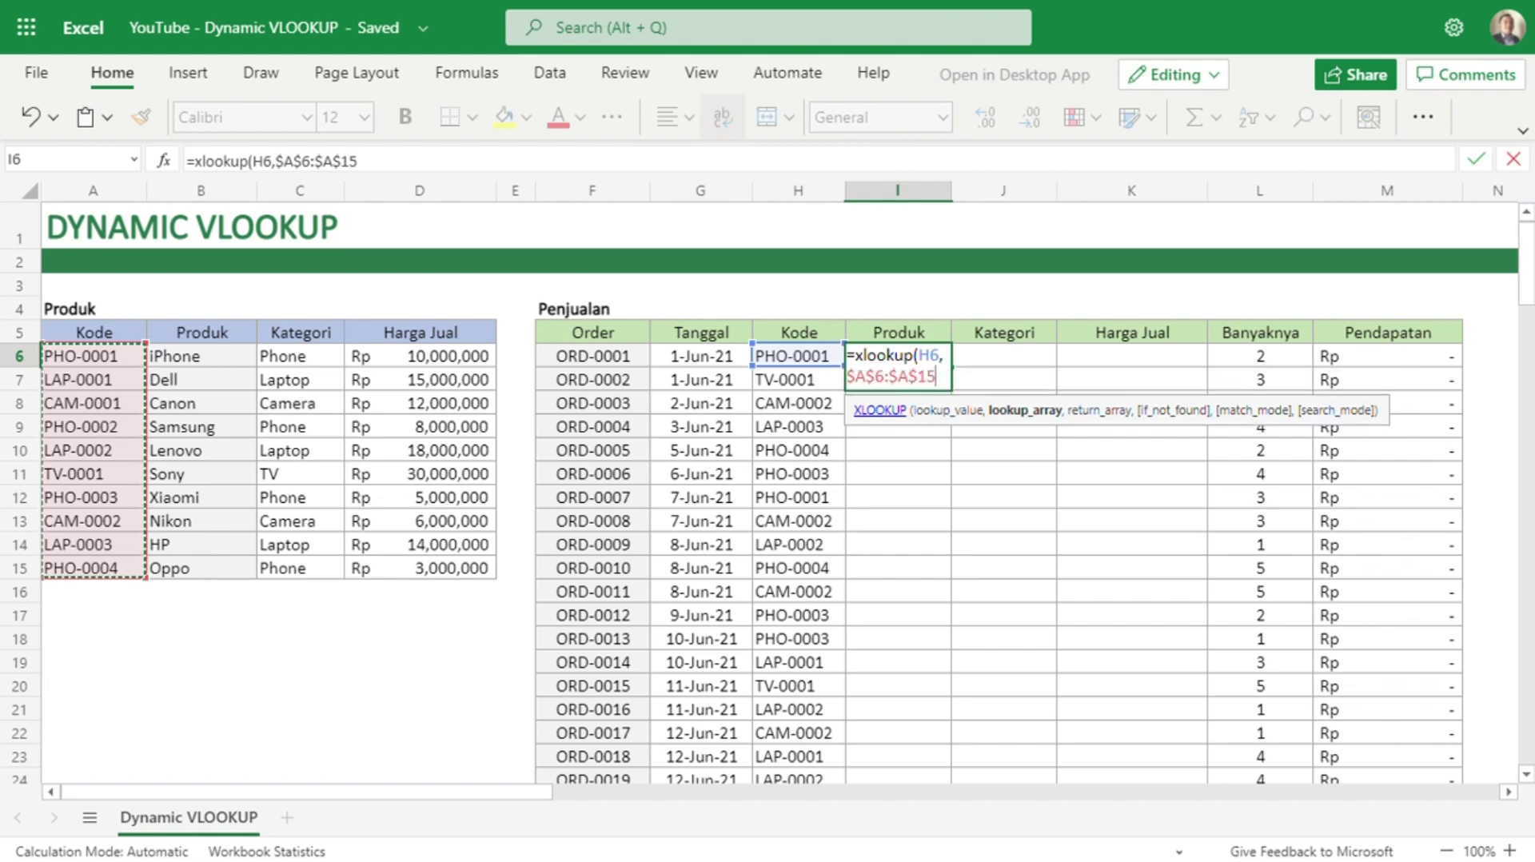
type(",")
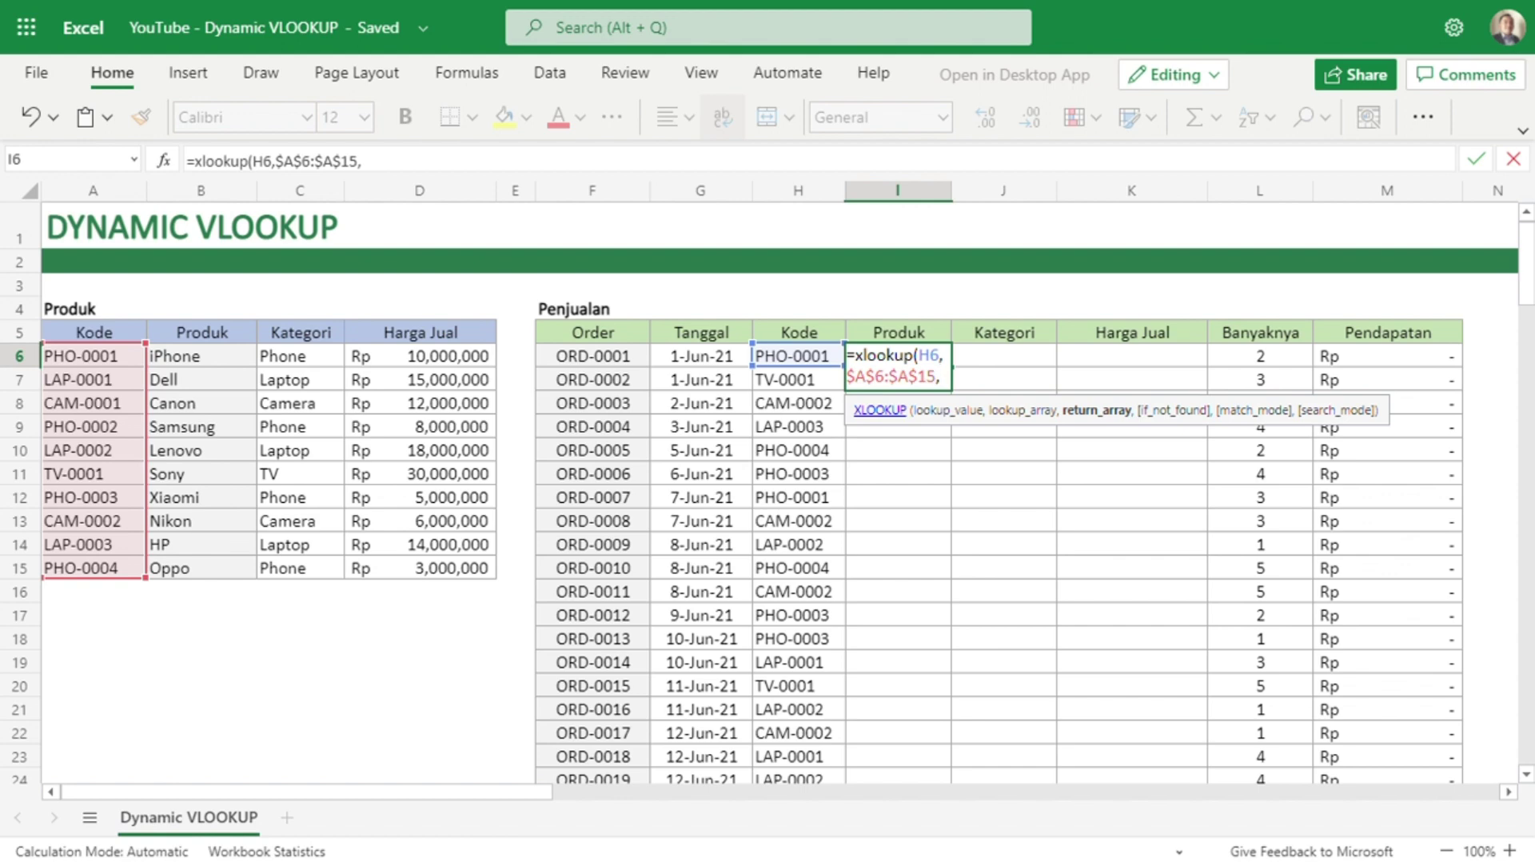
Set the XLOOKUP return array to the absolute range $B$6:$D$15 and complete the formula in I6.
left_click_drag(172, 355, 448, 567)
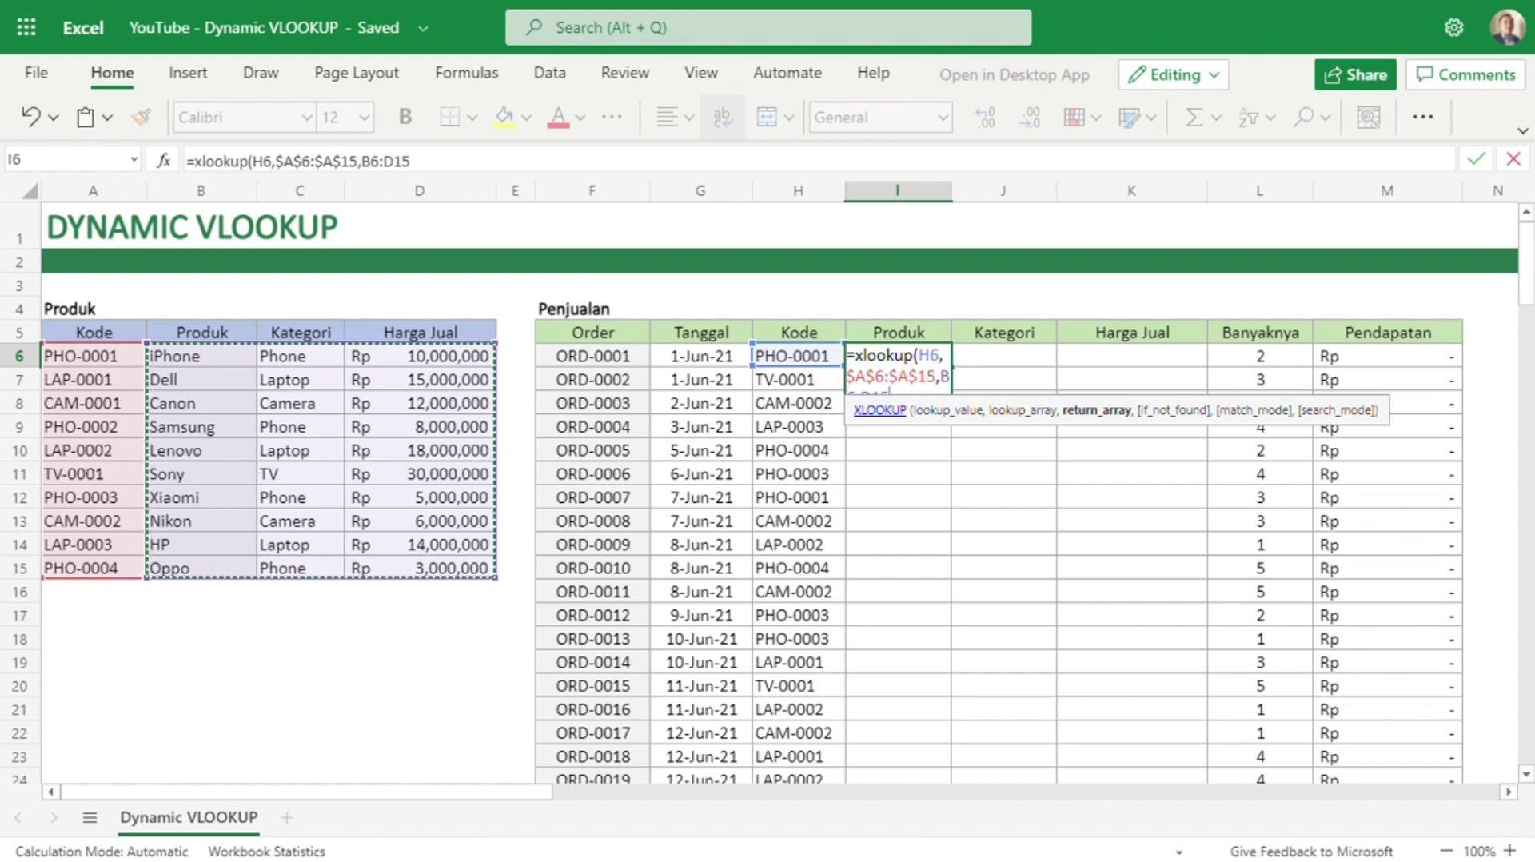
left_click_drag(448, 568, 448, 521)
key("F4")
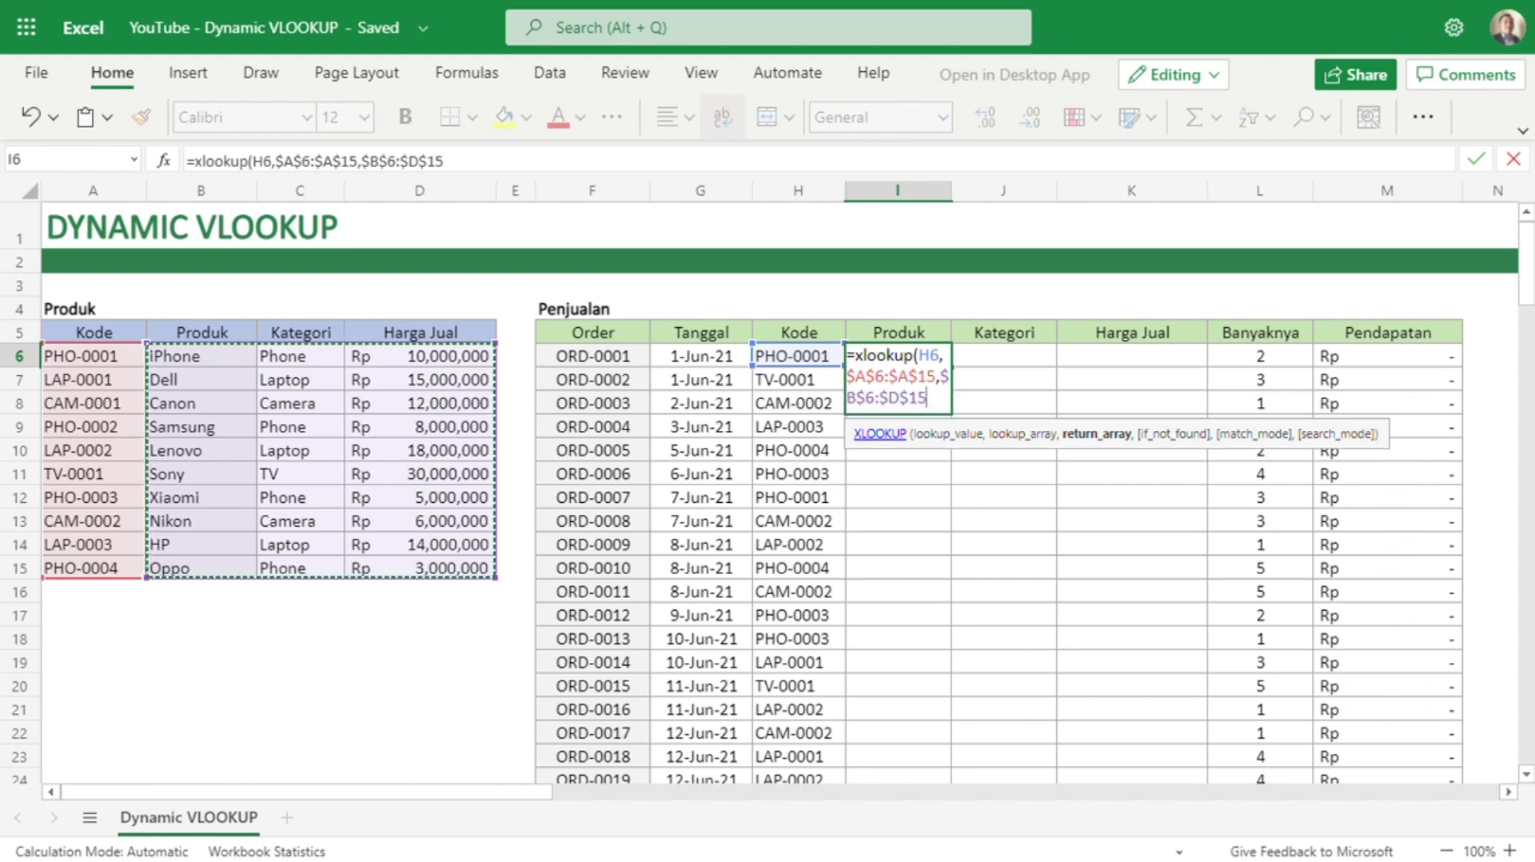
type(")")
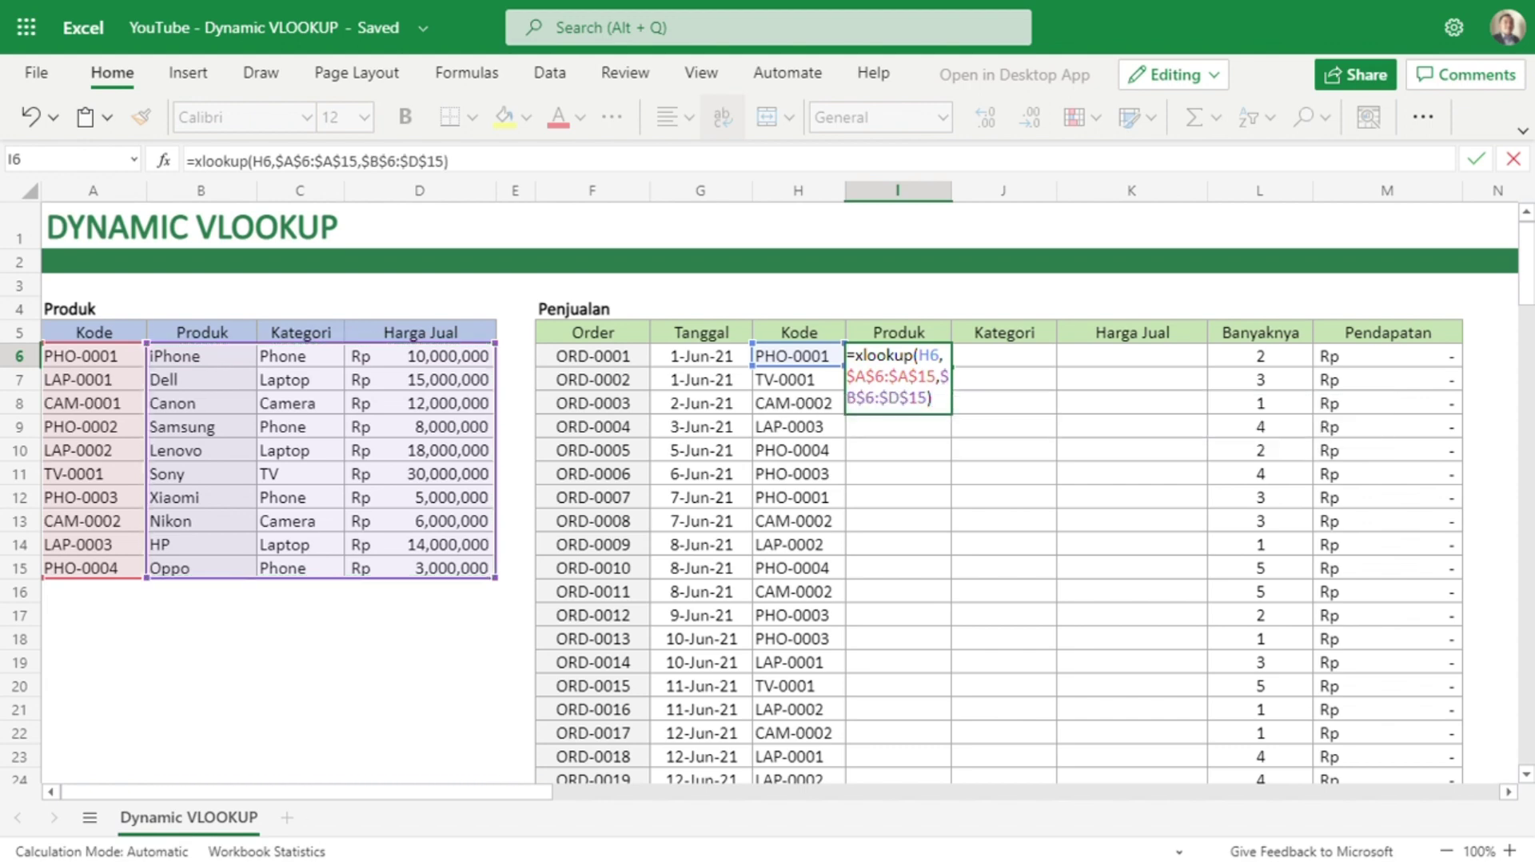
key("Return")
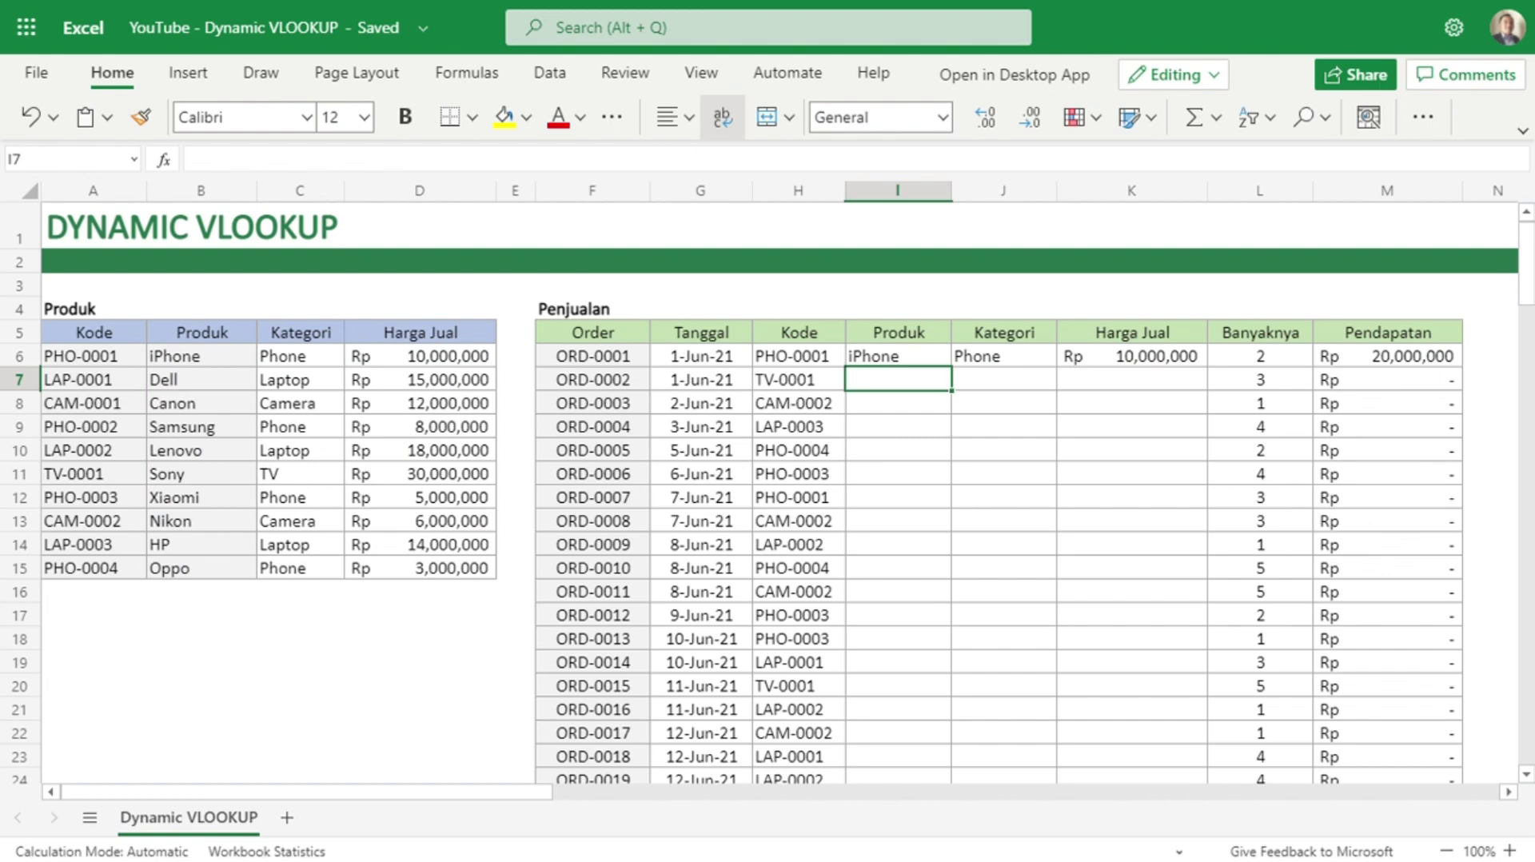
Fill the XLOOKUP formula from row 6 down through row 25 of the Penjualan table and reselect I6.
left_click(898, 356)
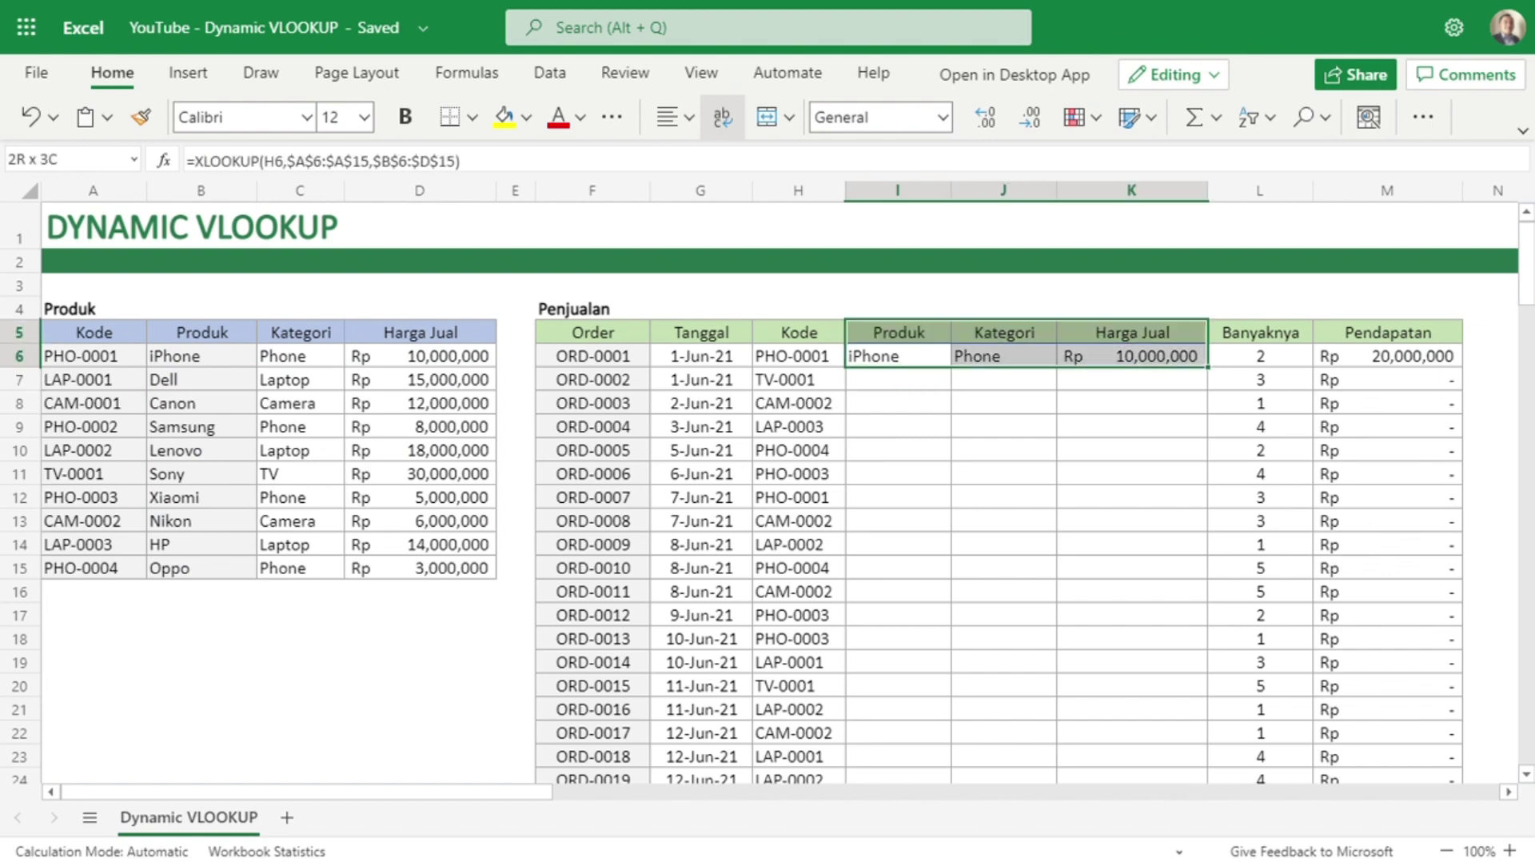
left_click_drag(897, 356, 1132, 548)
key("ctrl+d")
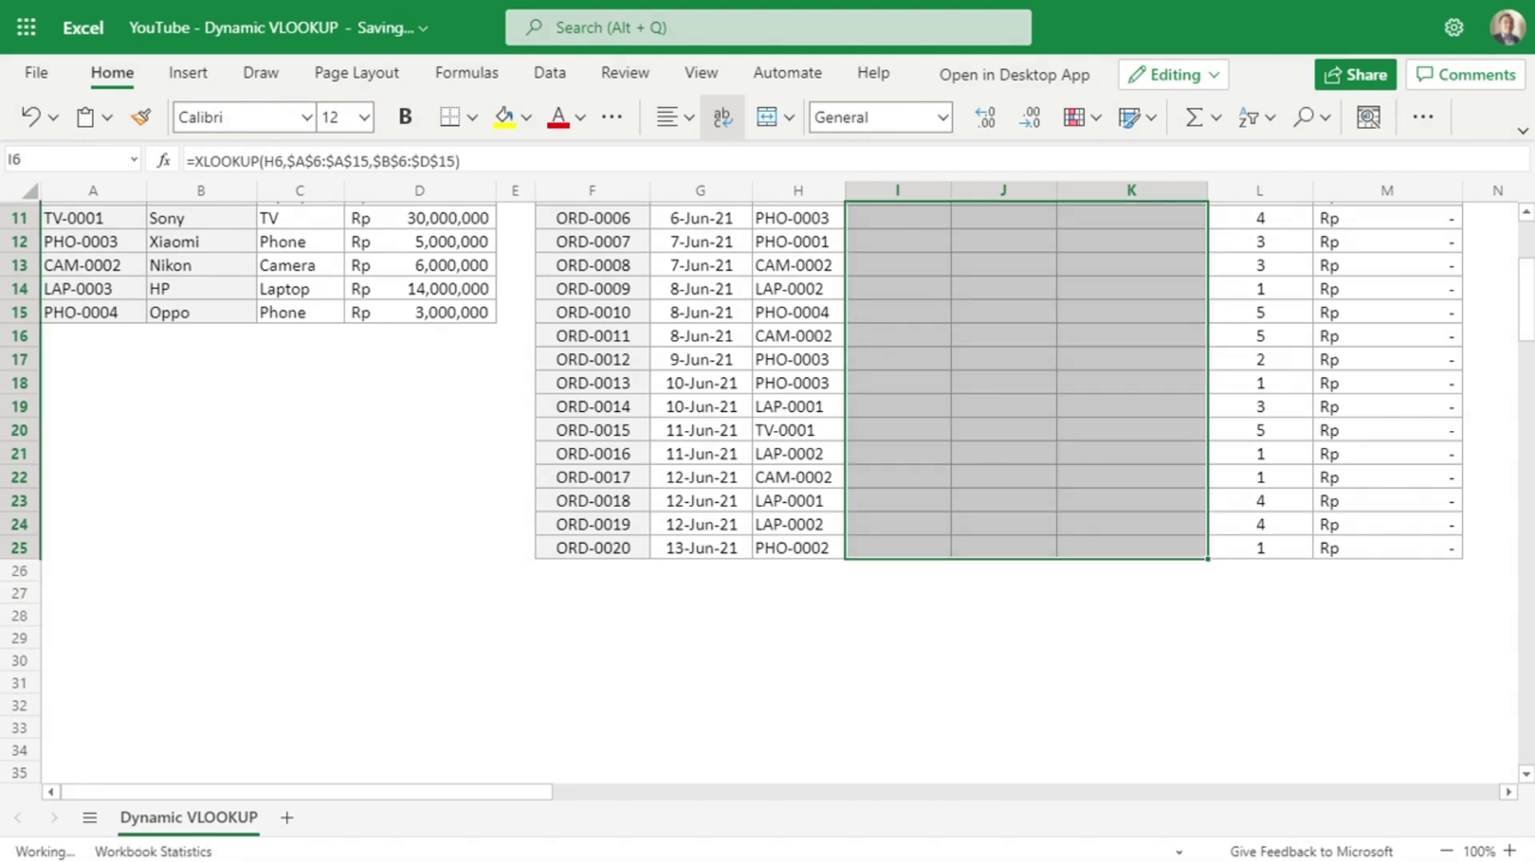
scroll(768, 492, "up", 3)
left_click(897, 356)
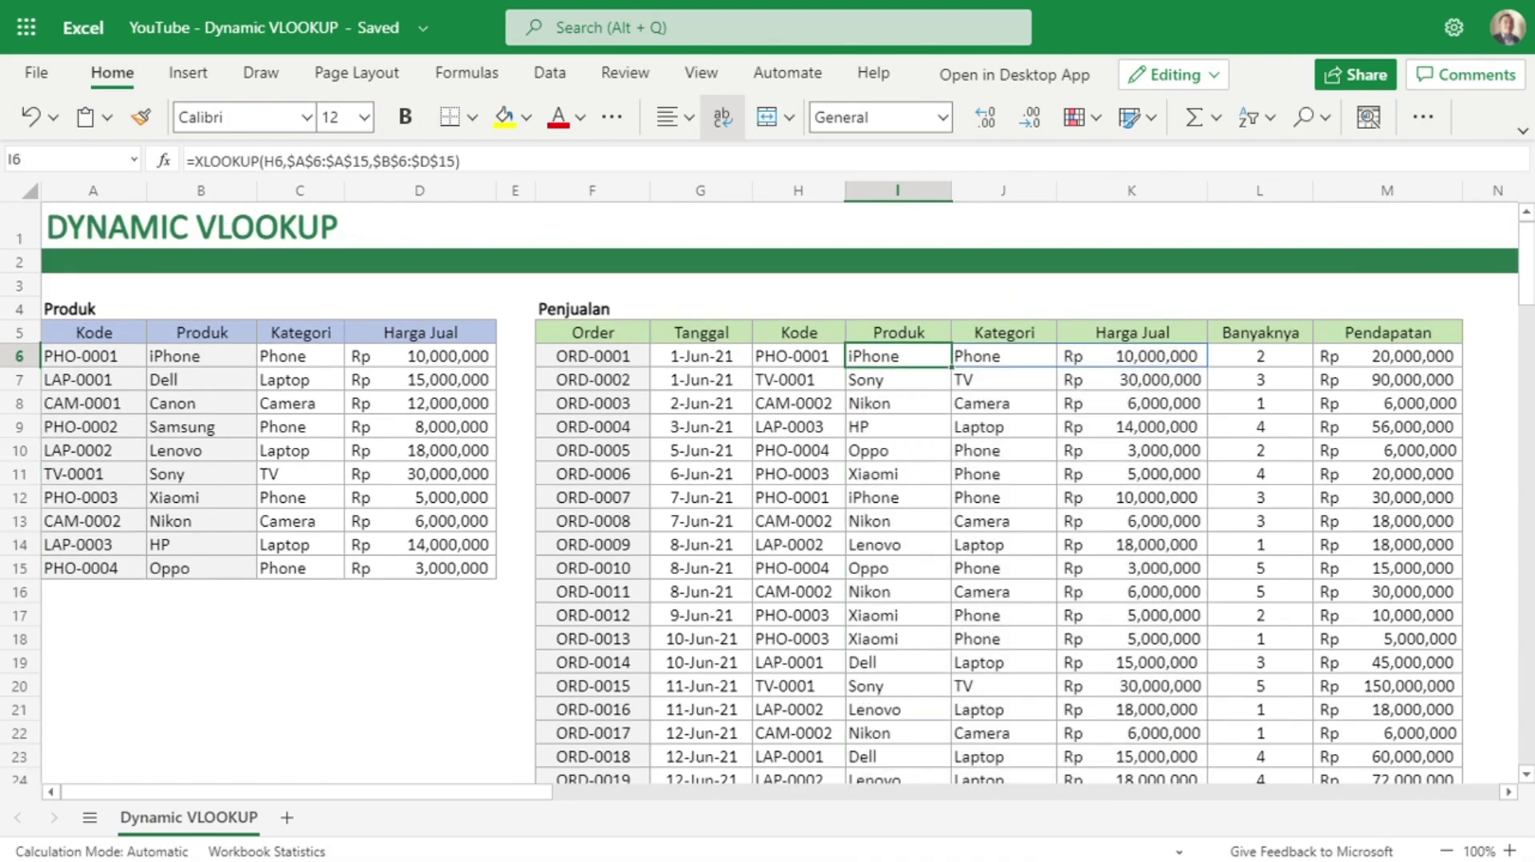